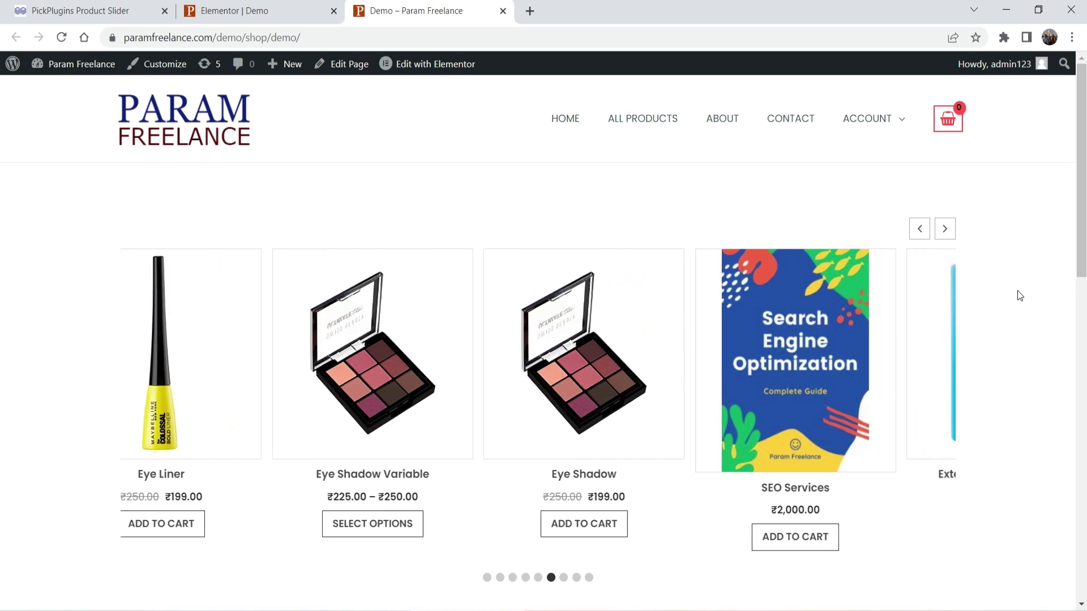
- Browse the products in the demo page's first slider with its navigation arrows and pagination dots
{"action": "left_click", "coordinate": [944, 230]}
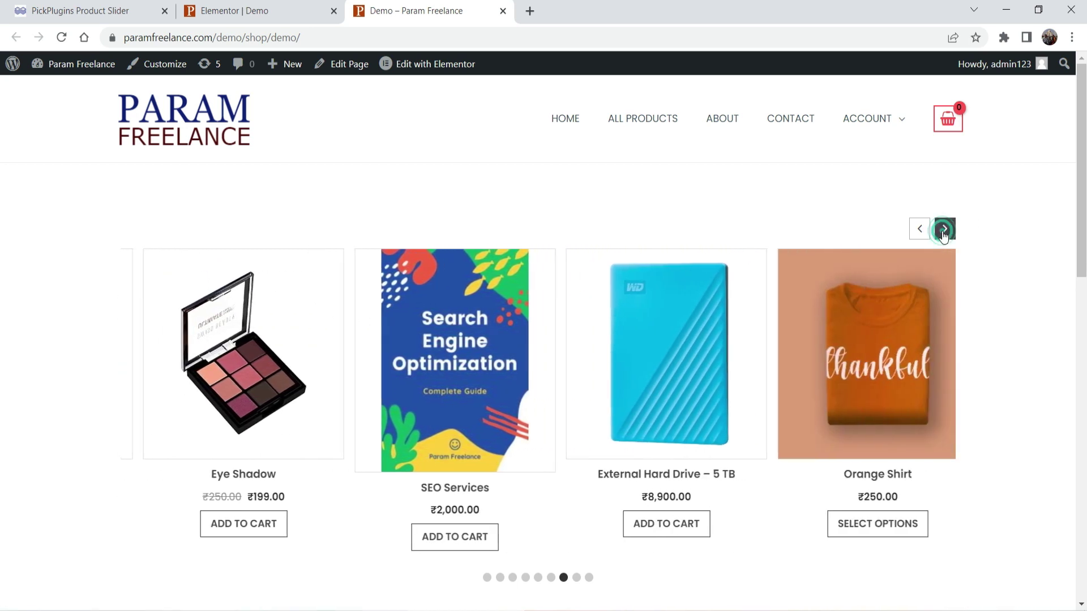
{"action": "left_click", "coordinate": [944, 229]}
{"action": "left_click", "coordinate": [944, 230]}
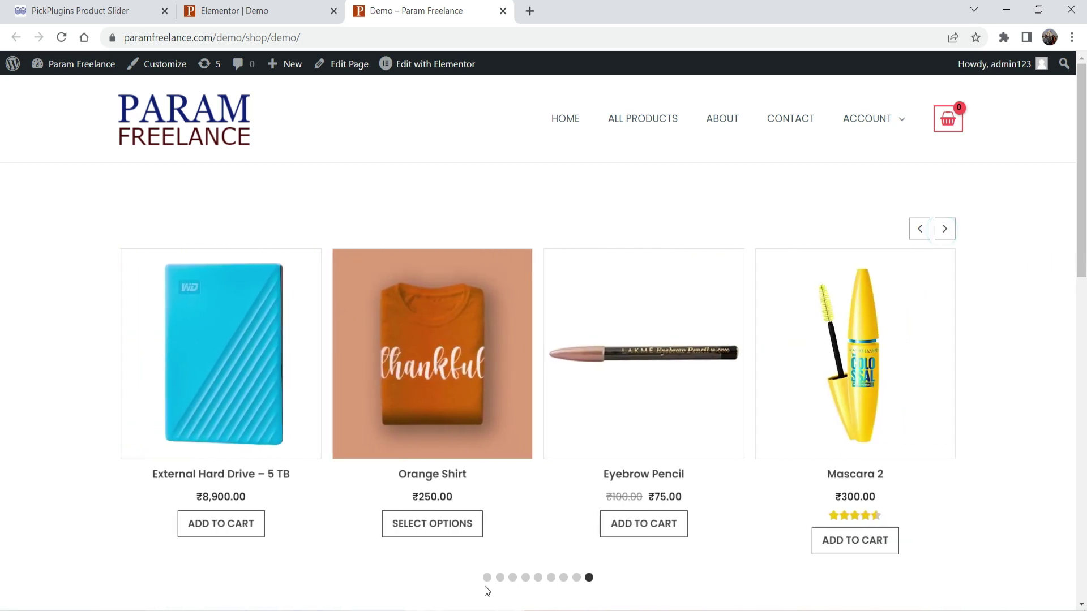
{"action": "left_click", "coordinate": [487, 578]}
{"action": "left_click", "coordinate": [500, 578]}
{"action": "left_click", "coordinate": [513, 578]}
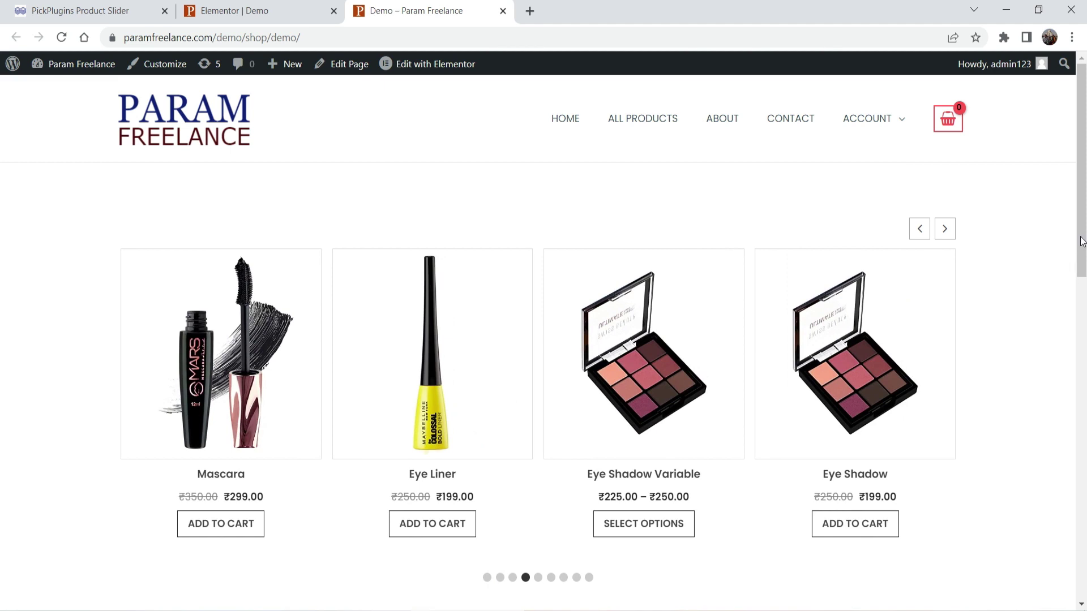
- View the second product slider further down the demo page and advance it to more products
{"action": "scroll", "coordinate": [1081, 323], "scroll_direction": "down", "scroll_amount": 5}
{"action": "scroll", "coordinate": [1081, 323], "scroll_direction": "down", "scroll_amount": 4}
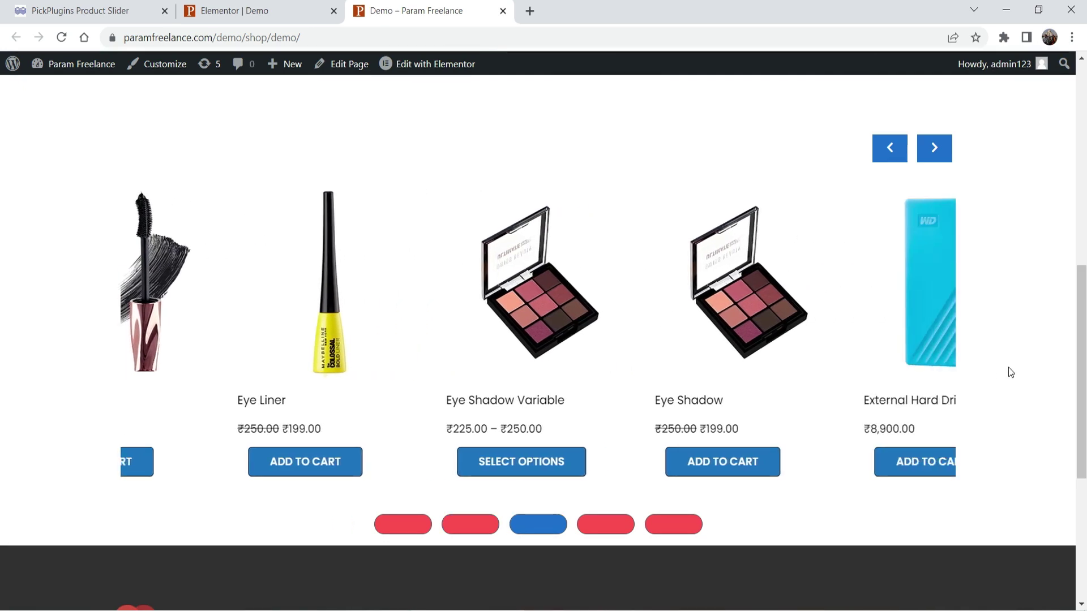
{"action": "left_click", "coordinate": [933, 152]}
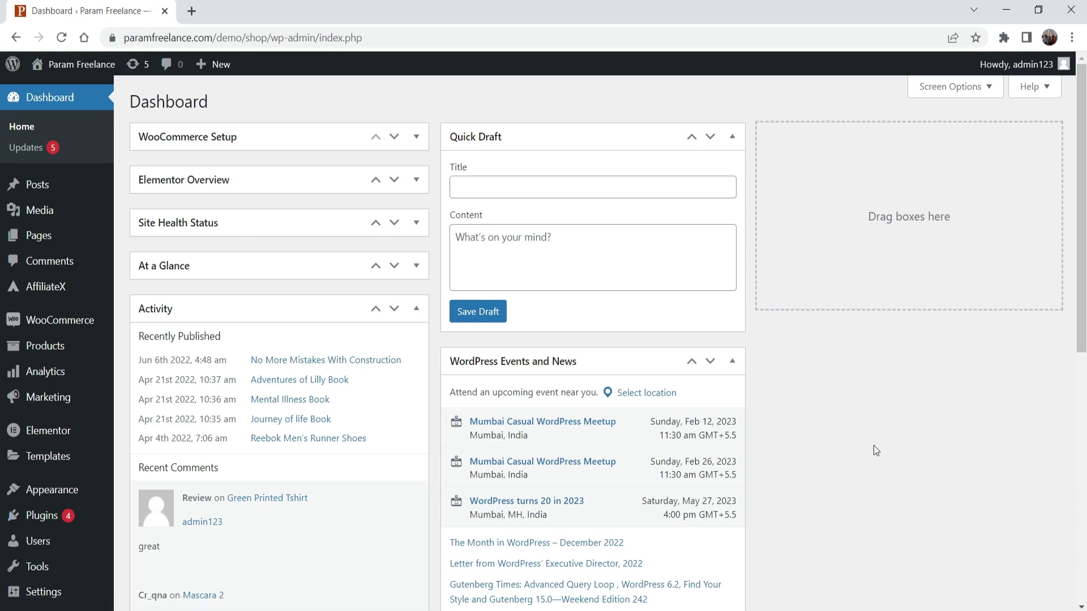
- Search for new plugins to add with the phrase "product slider for woocommerce"
{"action": "mouse_move", "coordinate": [48, 524]}
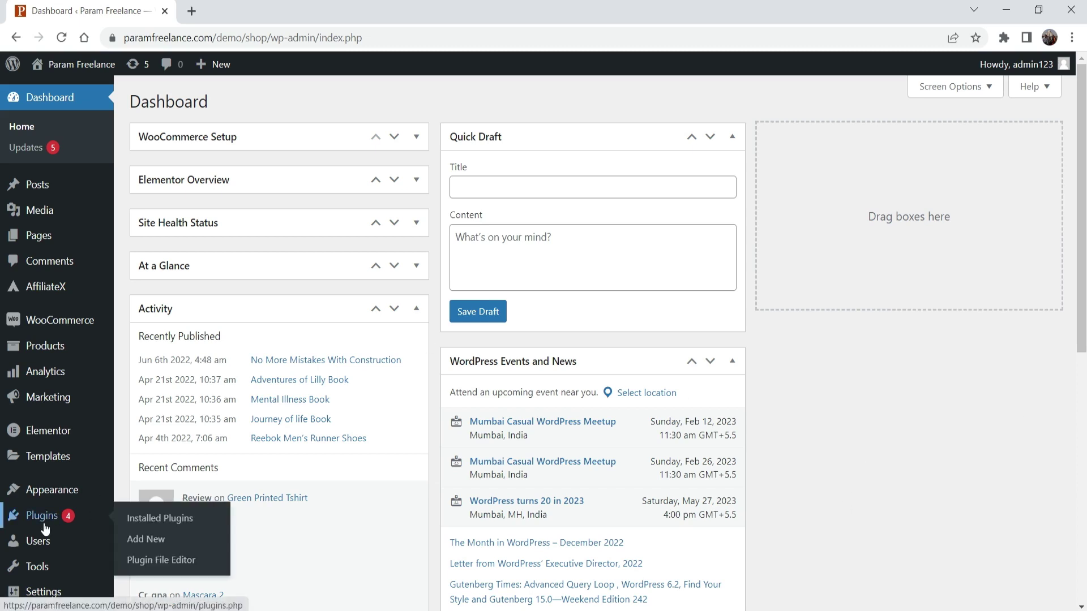
{"action": "left_click", "coordinate": [162, 541]}
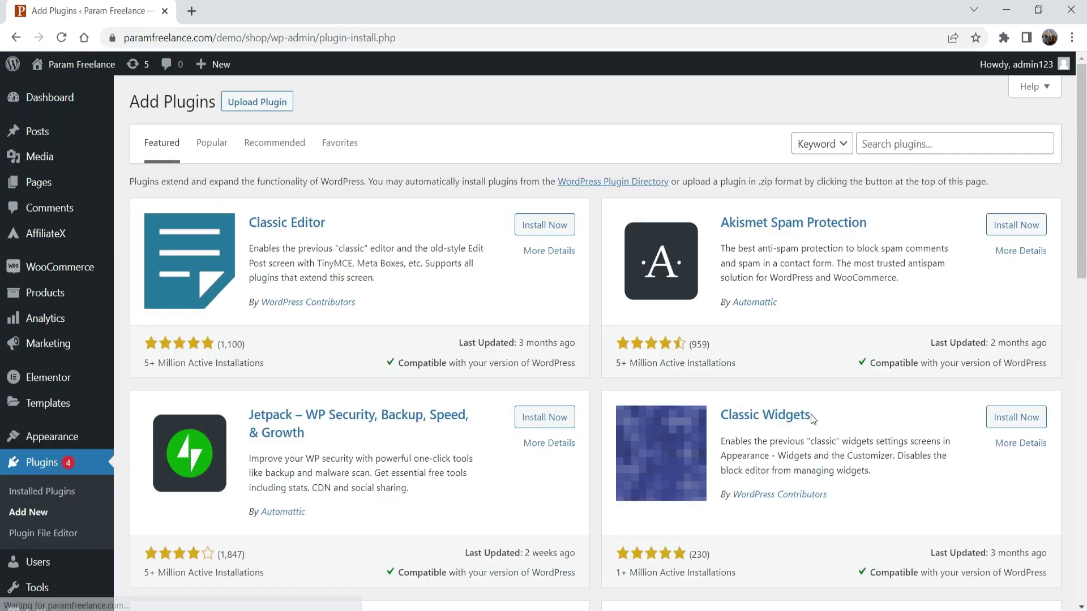
{"action": "left_click", "coordinate": [904, 141]}
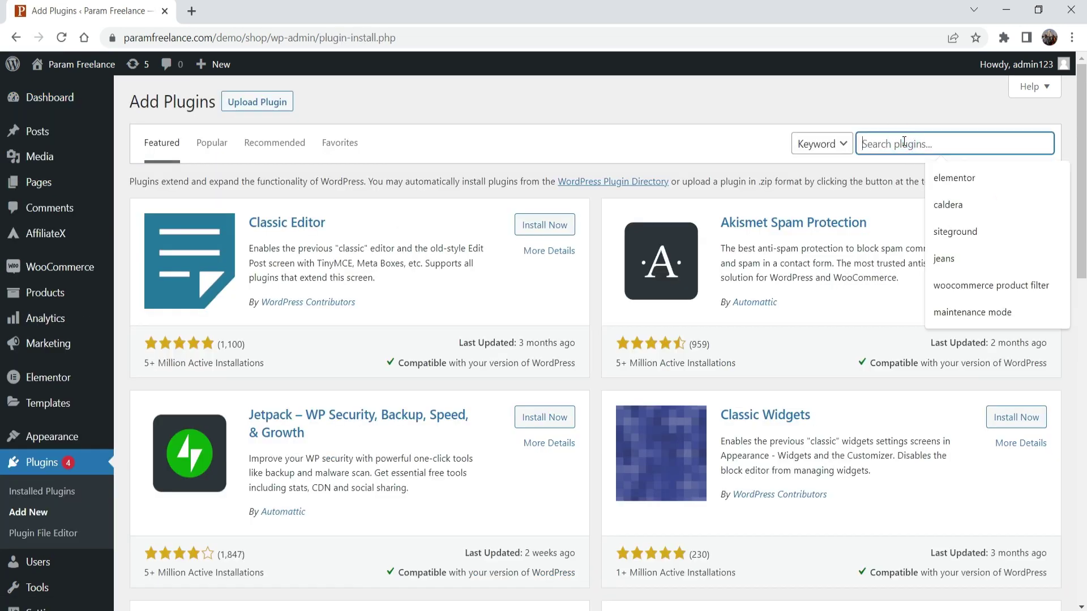
{"action": "type", "text": "product slider for woocommerc"}
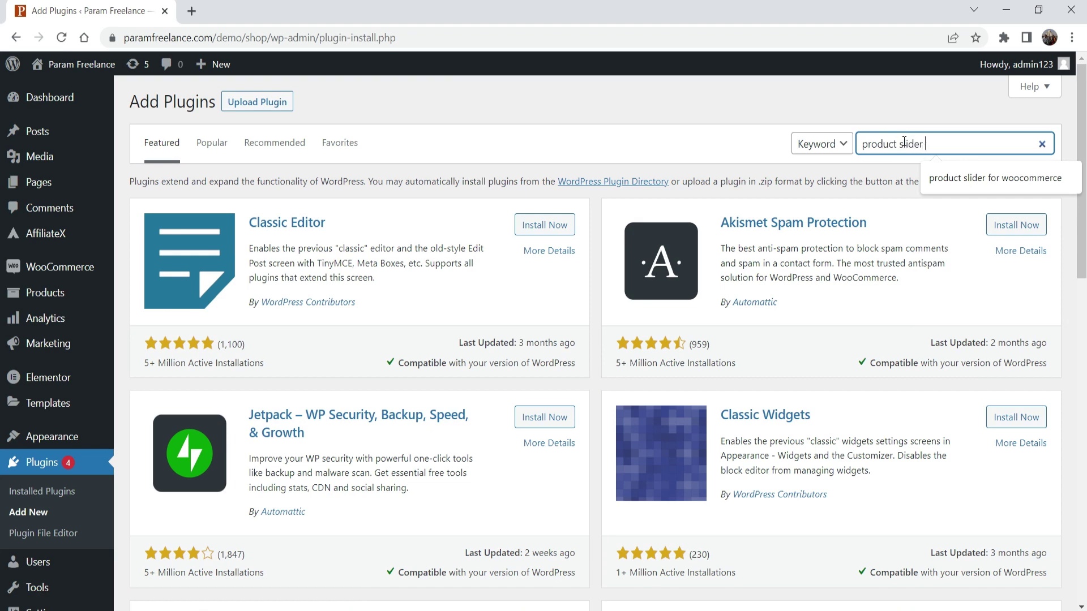
{"action": "type", "text": "e"}
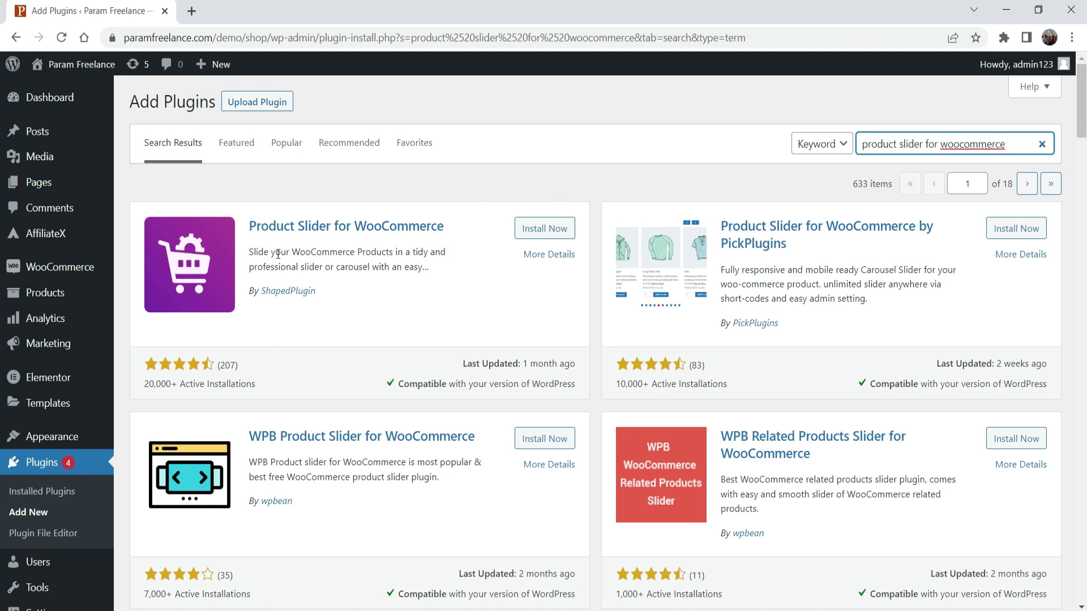
- Install and activate the Product Slider for WooCommerce plugin by ShapedPlugin
{"action": "left_click", "coordinate": [543, 227]}
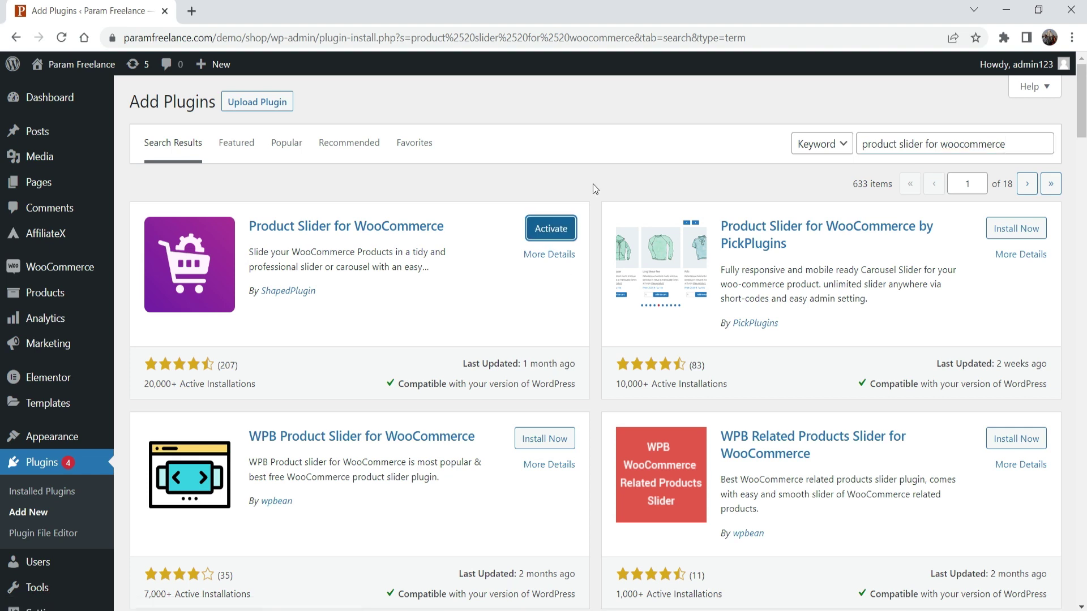
{"action": "key", "text": "Return"}
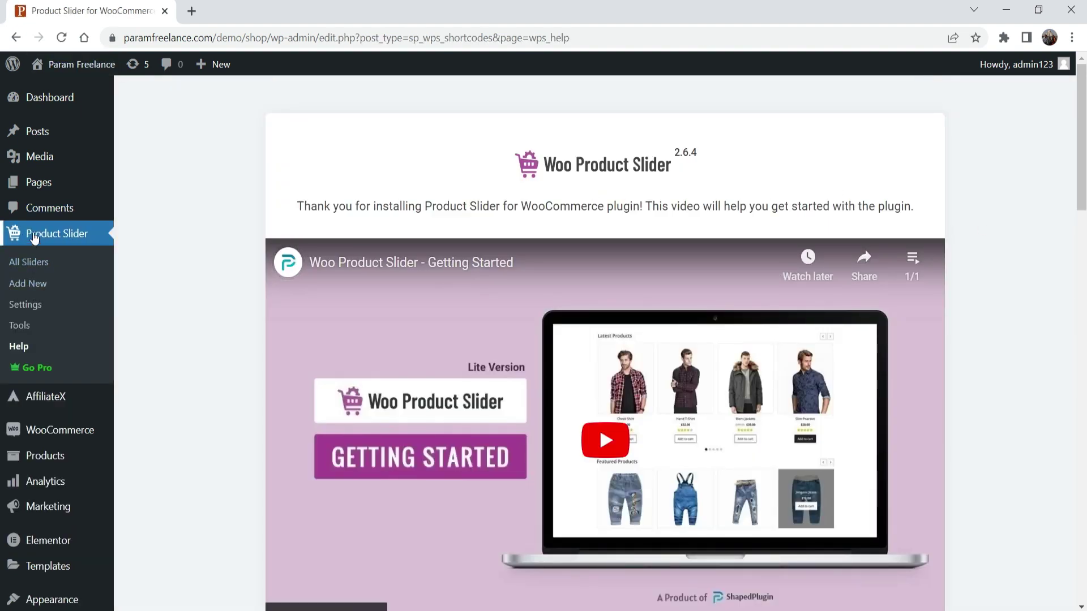
- Start a new product slider and title it "Slider 1"
{"action": "left_click", "coordinate": [29, 266]}
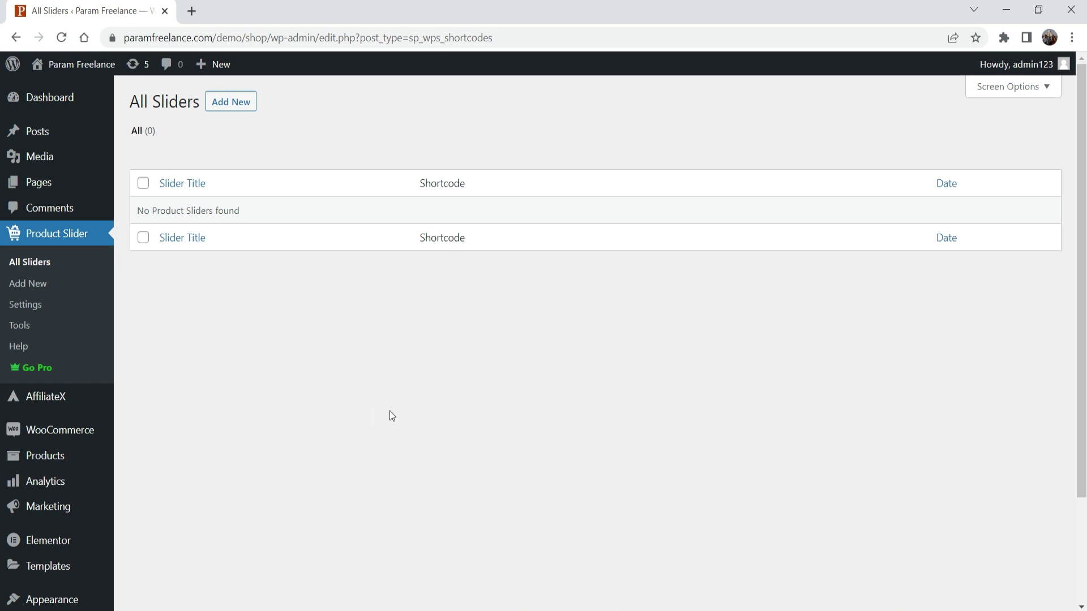
{"action": "left_click", "coordinate": [221, 105]}
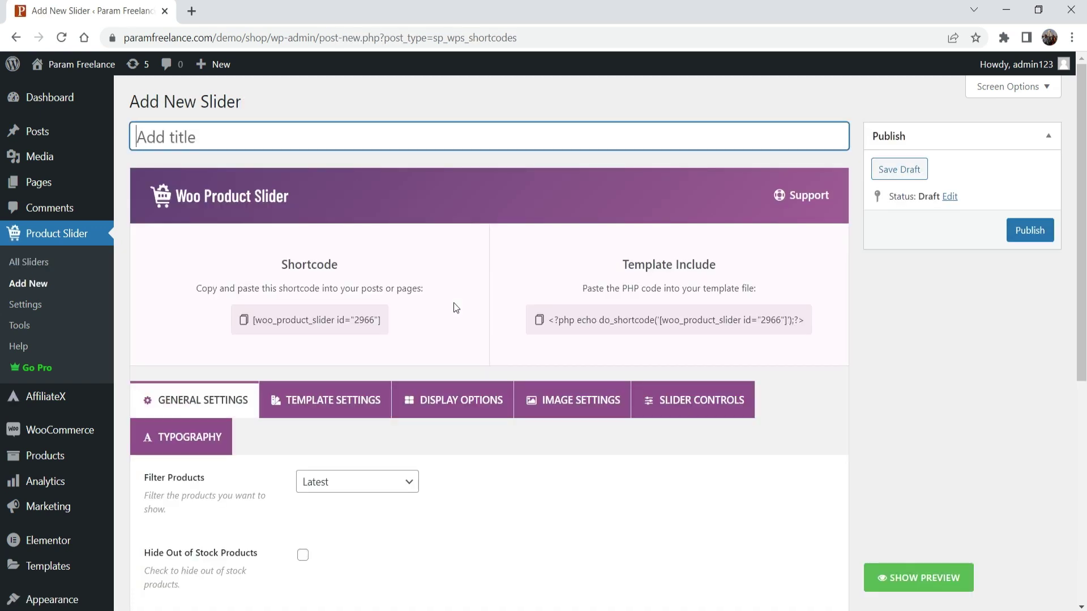
{"action": "type", "text": "SLider 1"}
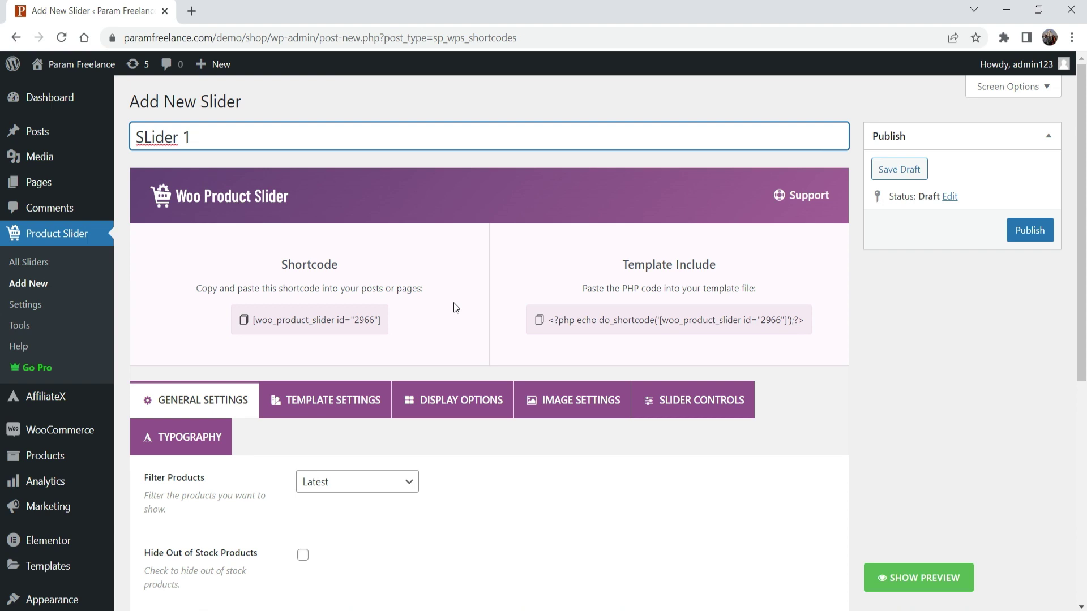
- Examine the product filter choices in the slider's general settings, leaving the filter on Latest
{"action": "scroll", "coordinate": [382, 229], "scroll_direction": "down", "scroll_amount": 2}
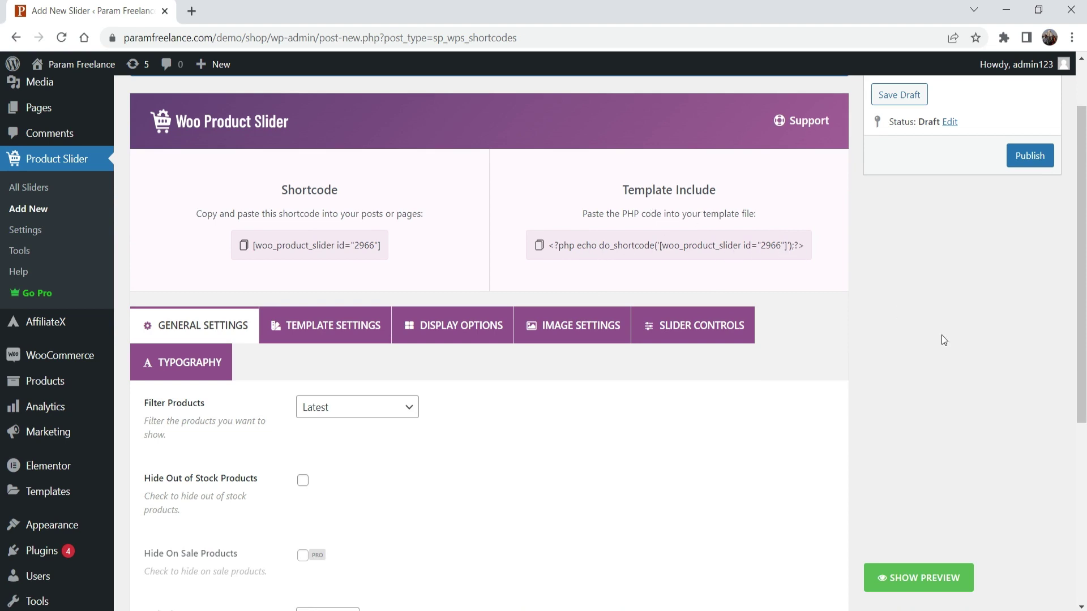
{"action": "scroll", "coordinate": [934, 328], "scroll_direction": "down", "scroll_amount": 3}
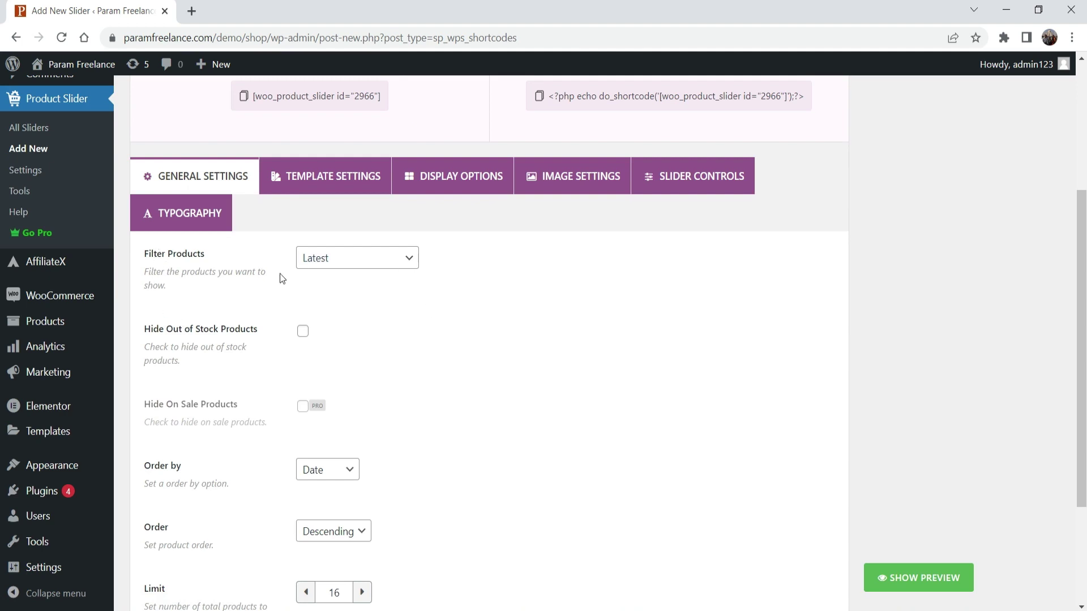
{"action": "left_click", "coordinate": [346, 265]}
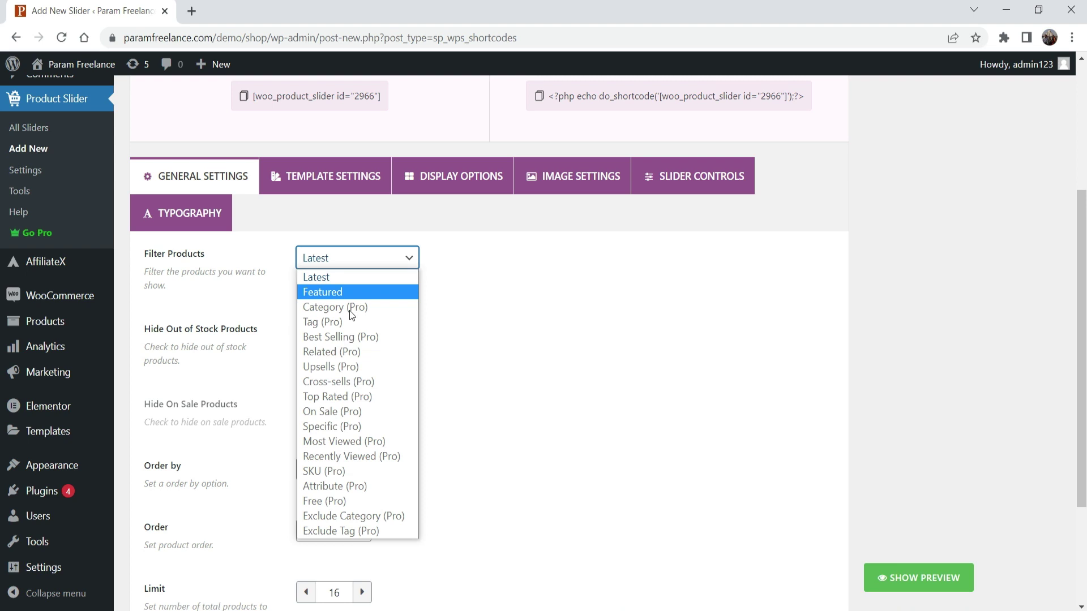
{"action": "left_click", "coordinate": [499, 309]}
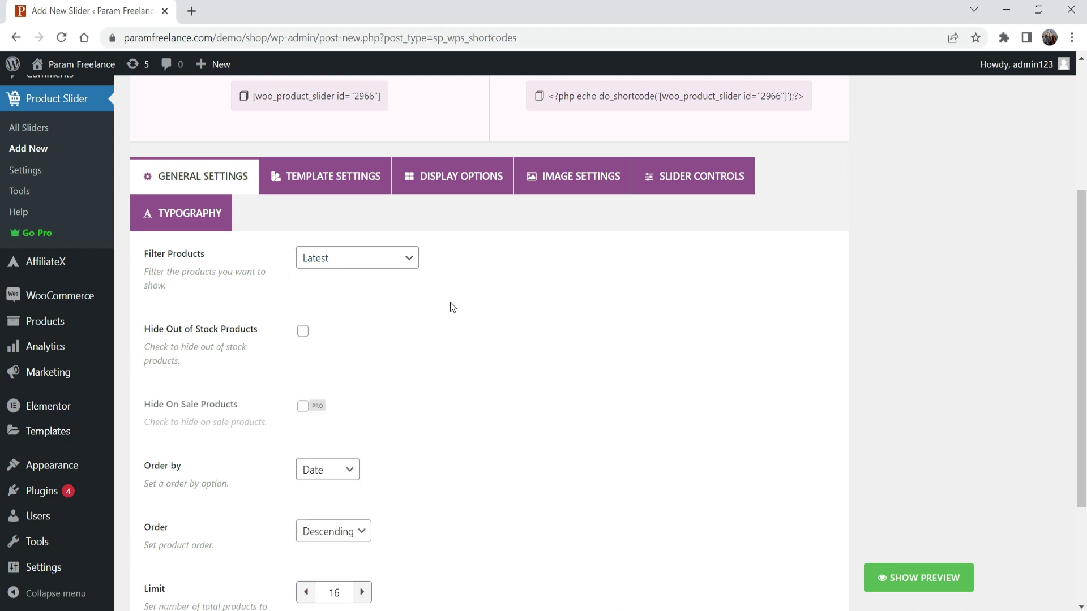
- Hide out-of-stock products and change the limit on the total number of products in the slider
{"action": "scroll", "coordinate": [450, 303], "scroll_direction": "down", "scroll_amount": 3}
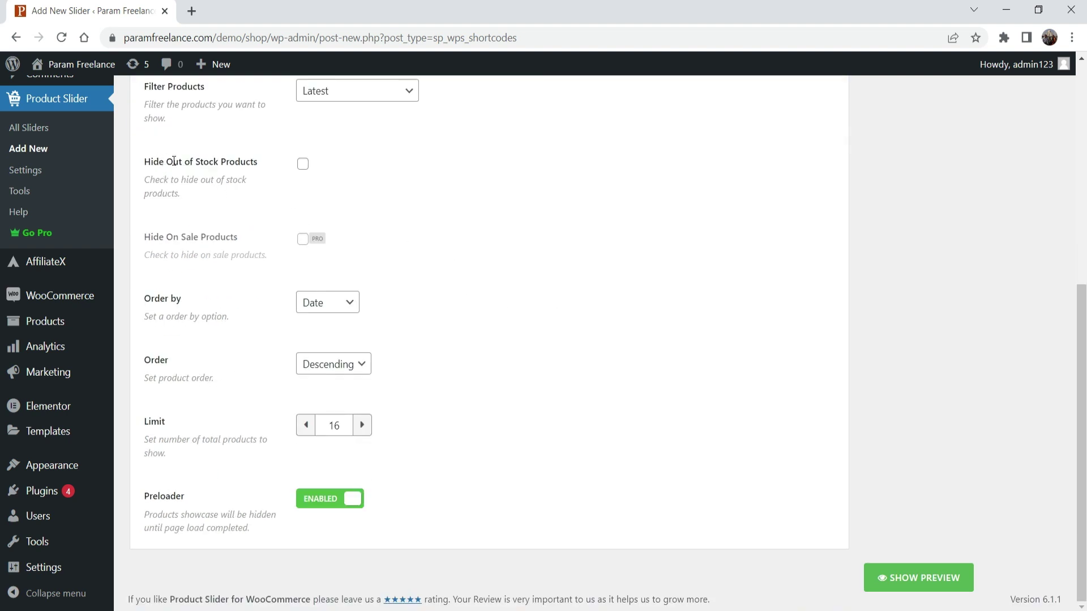
{"action": "left_click", "coordinate": [304, 170]}
{"action": "left_click_drag", "start_coordinate": [341, 426], "coordinate": [266, 425]}
{"action": "type", "text": "12"}
{"action": "key", "text": "BackSpace"}
{"action": "type", "text": "9"}
{"action": "left_click", "coordinate": [529, 392]}
- Open the slider's template settings at the layout preset and column options
{"action": "scroll", "coordinate": [478, 403], "scroll_direction": "up", "scroll_amount": 6}
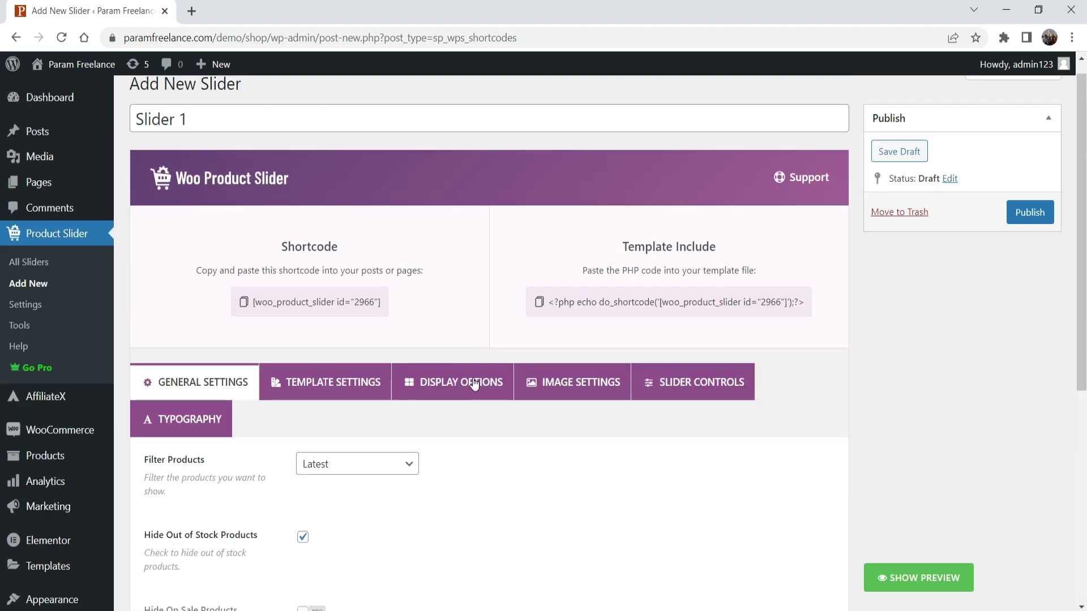
{"action": "left_click", "coordinate": [340, 385]}
{"action": "scroll", "coordinate": [494, 339], "scroll_direction": "down", "scroll_amount": 5}
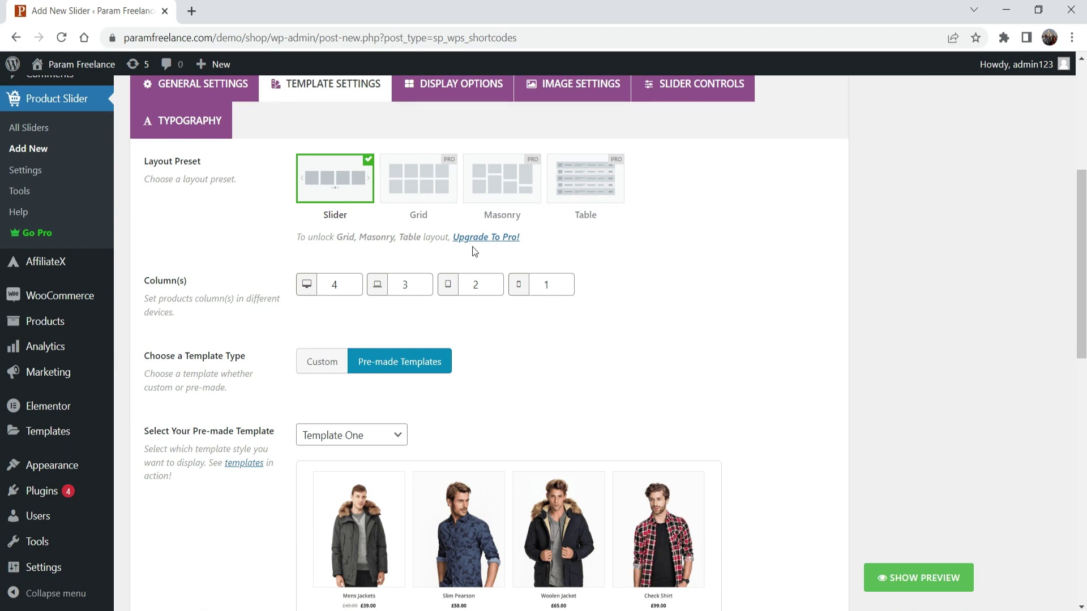
- Open the Pro upgrade page separately, examine the plan prices and the free versus Pro feature comparison, and close it
{"action": "right_click", "coordinate": [486, 240]}
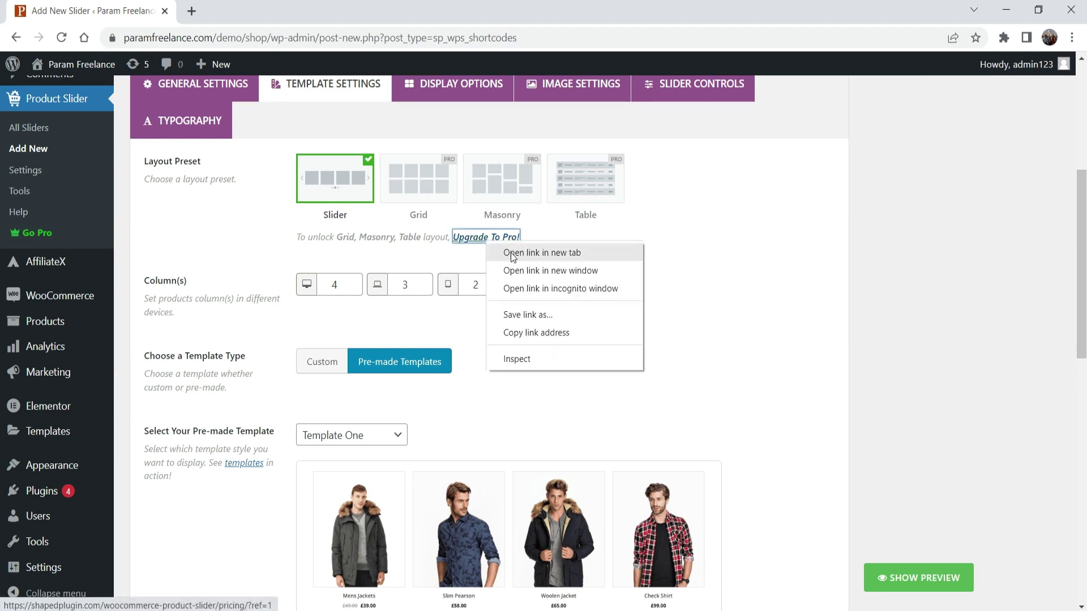
{"action": "left_click", "coordinate": [557, 253]}
{"action": "left_click", "coordinate": [235, 16]}
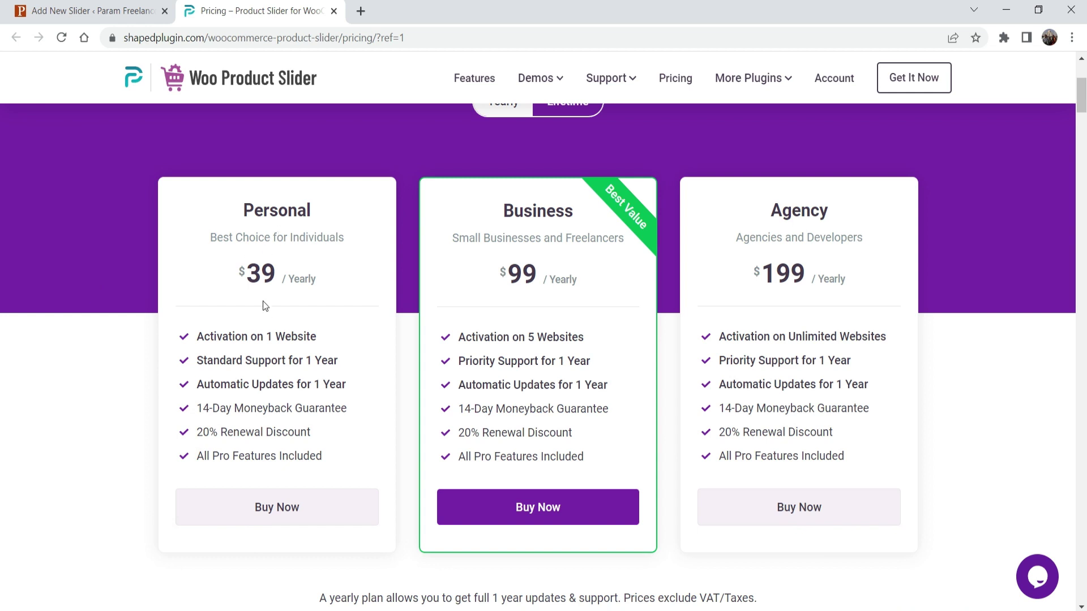
{"action": "scroll", "coordinate": [77, 298], "scroll_direction": "down", "scroll_amount": 9}
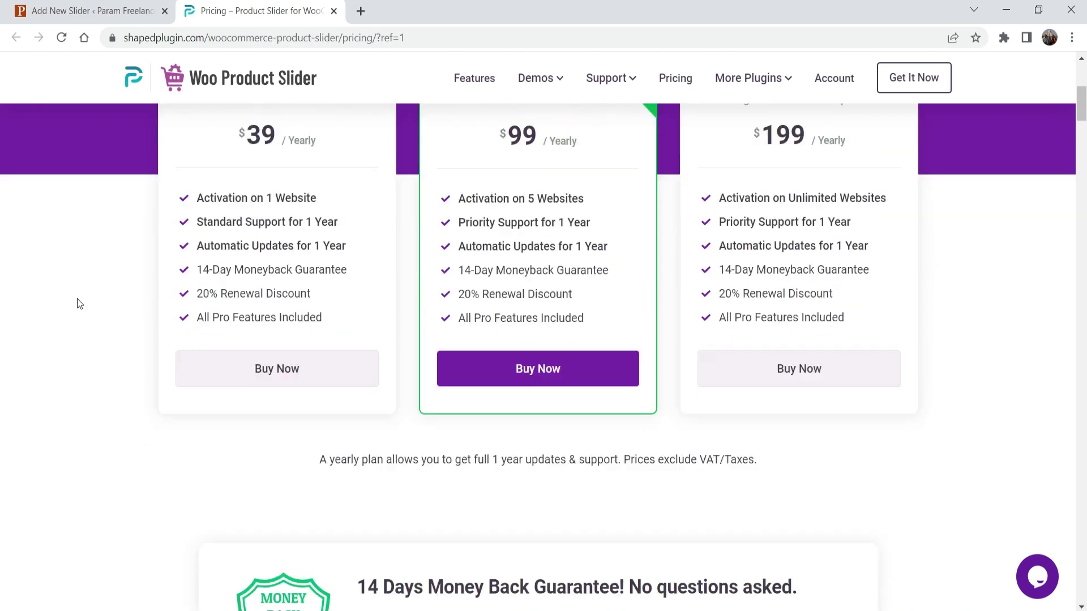
{"action": "scroll", "coordinate": [575, 224], "scroll_direction": "down", "scroll_amount": 9}
{"action": "scroll", "coordinate": [1075, 254], "scroll_direction": "down", "scroll_amount": 4}
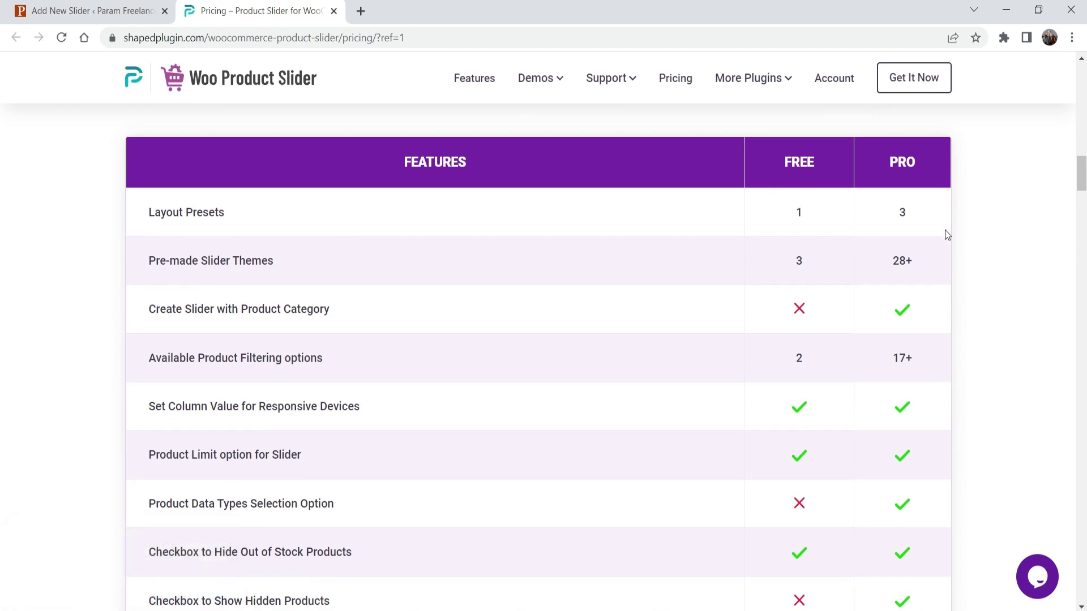
{"action": "scroll", "coordinate": [849, 296], "scroll_direction": "down", "scroll_amount": 12}
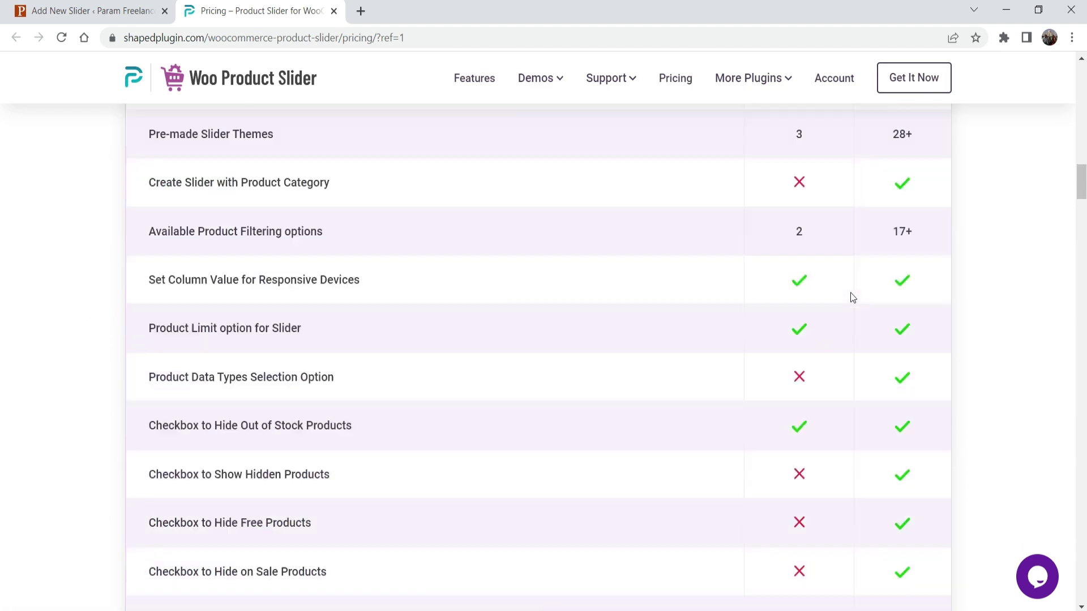
{"action": "scroll", "coordinate": [827, 280], "scroll_direction": "up", "scroll_amount": 11}
{"action": "scroll", "coordinate": [819, 260], "scroll_direction": "up", "scroll_amount": 20}
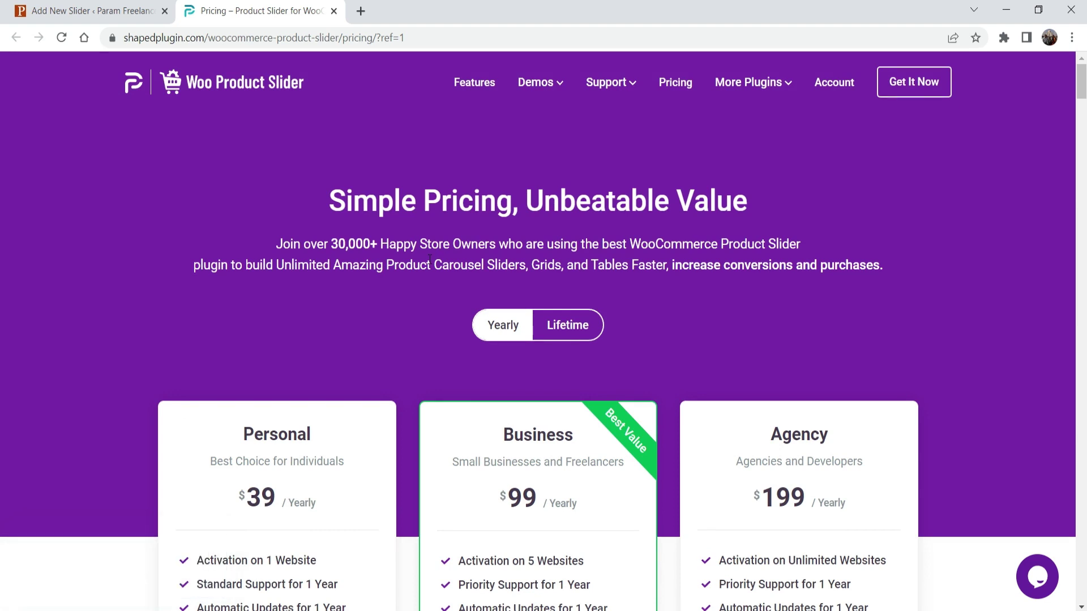
{"action": "left_click", "coordinate": [335, 12]}
- Try the Custom template type, review its content position, padding, border and pagination options, and switch back to Pre-made Templates
{"action": "left_click", "coordinate": [662, 325]}
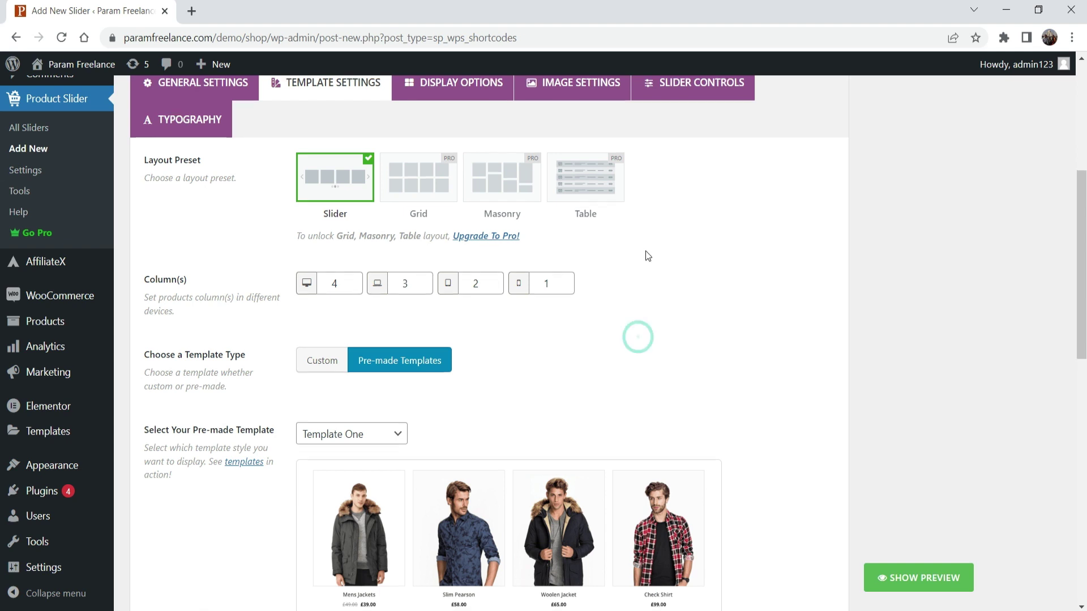
{"action": "scroll", "coordinate": [642, 295], "scroll_direction": "down", "scroll_amount": 1}
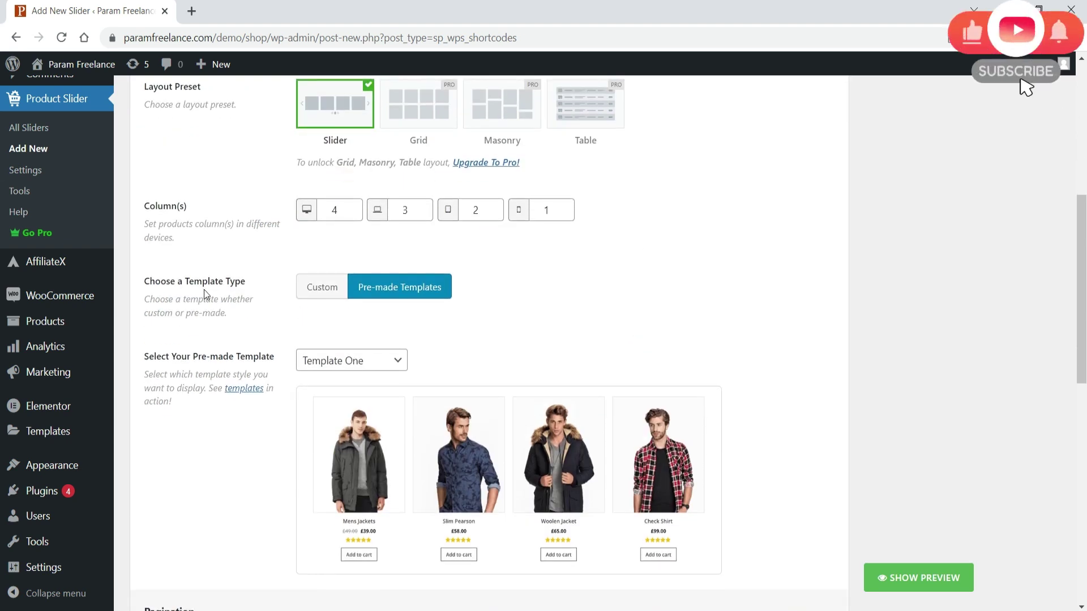
{"action": "left_click", "coordinate": [316, 289]}
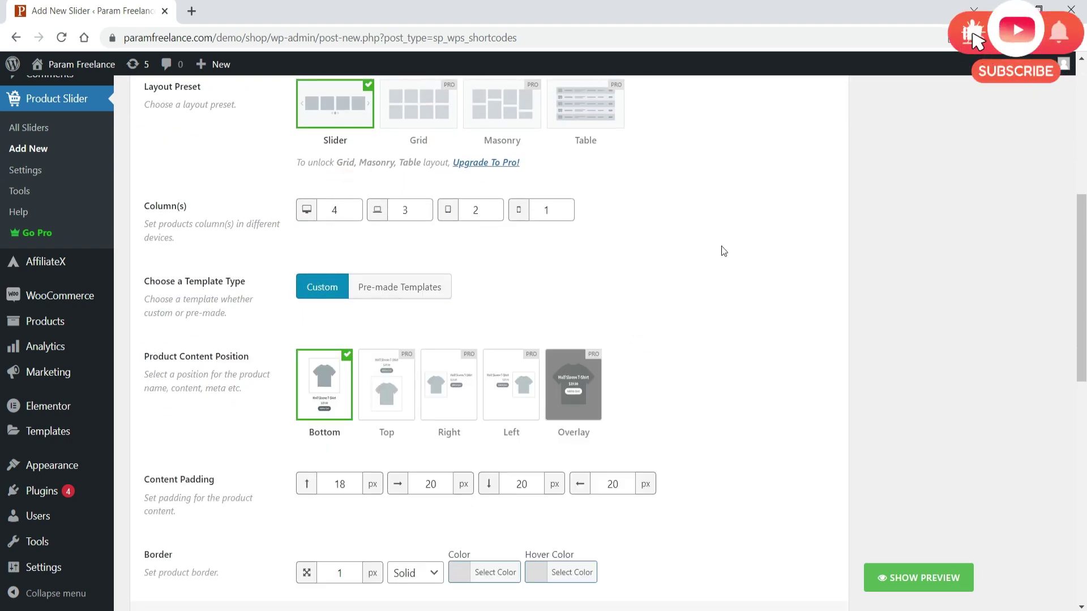
{"action": "scroll", "coordinate": [708, 241], "scroll_direction": "down", "scroll_amount": 1}
{"action": "scroll", "coordinate": [704, 233], "scroll_direction": "down", "scroll_amount": 1}
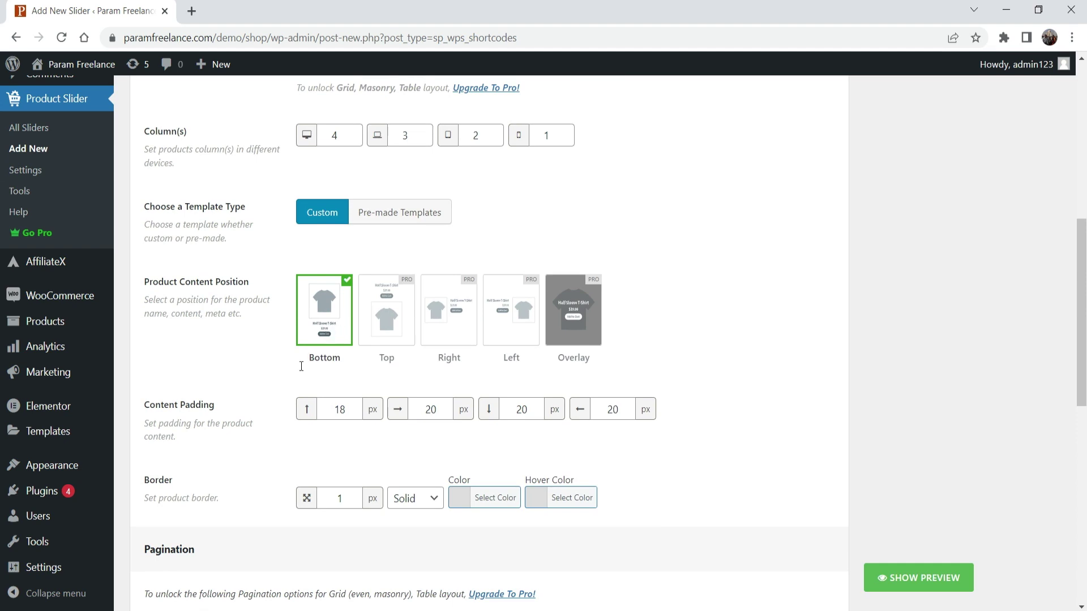
{"action": "scroll", "coordinate": [251, 382], "scroll_direction": "down", "scroll_amount": 2}
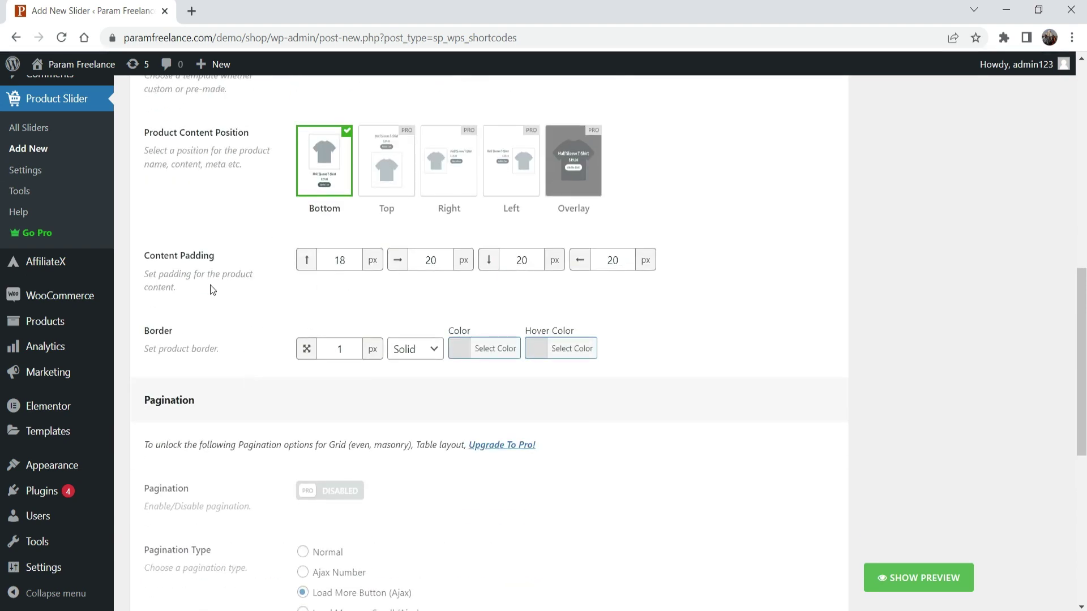
{"action": "scroll", "coordinate": [736, 339], "scroll_direction": "down", "scroll_amount": 3}
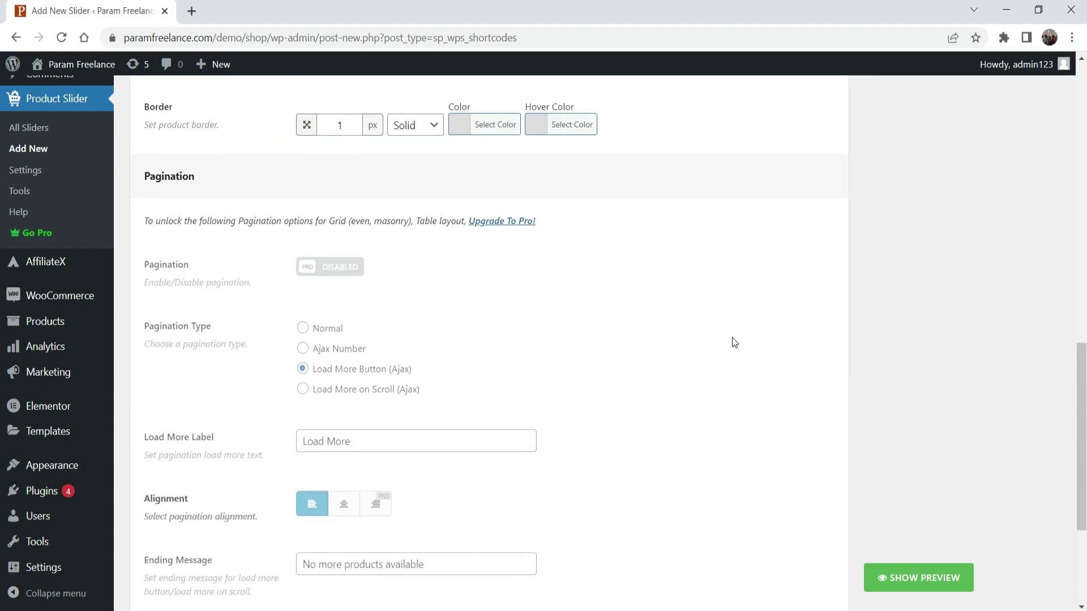
{"action": "scroll", "coordinate": [509, 266], "scroll_direction": "up", "scroll_amount": 5}
{"action": "left_click", "coordinate": [406, 220]}
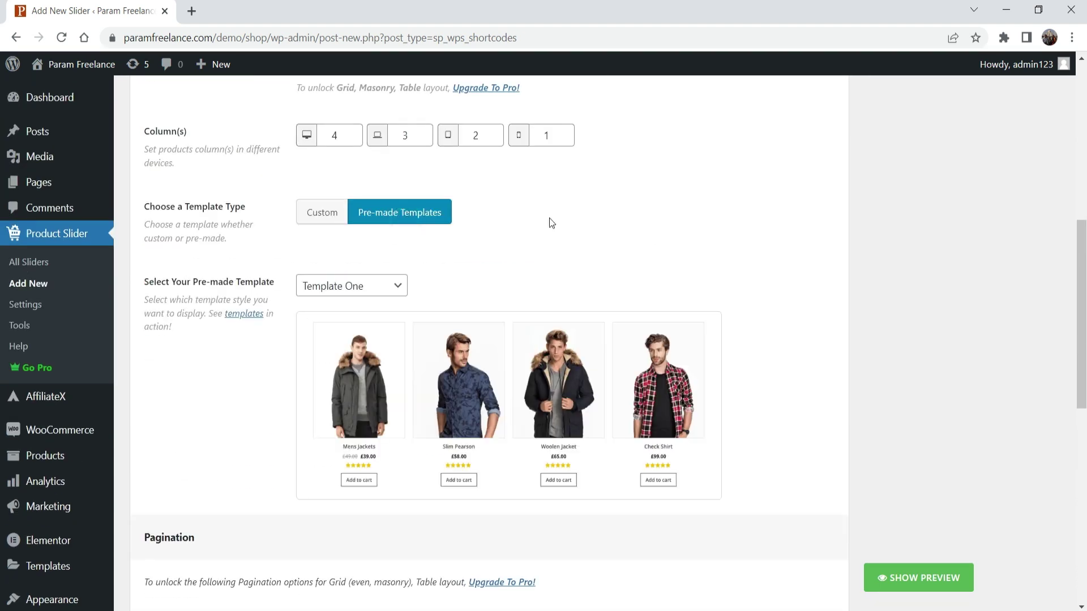
- Compare the pre-made templates Two and Three and select Template Two for the slider
{"action": "scroll", "coordinate": [687, 263], "scroll_direction": "down", "scroll_amount": 1}
{"action": "left_click", "coordinate": [347, 211]}
{"action": "left_click", "coordinate": [352, 240]}
{"action": "left_click", "coordinate": [356, 211]}
{"action": "left_click", "coordinate": [366, 262]}
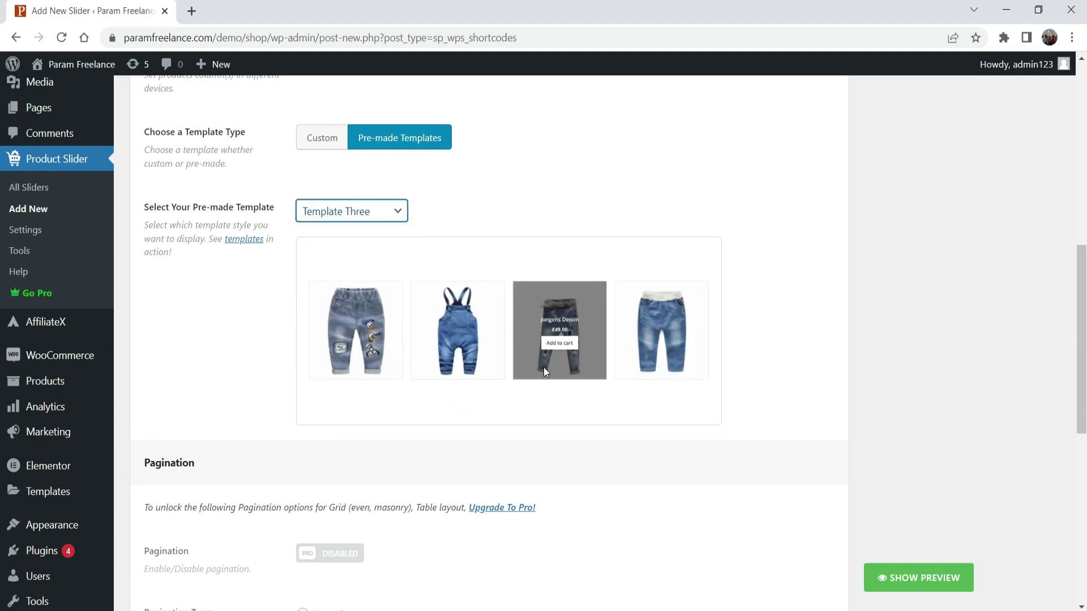
{"action": "left_click", "coordinate": [367, 212]}
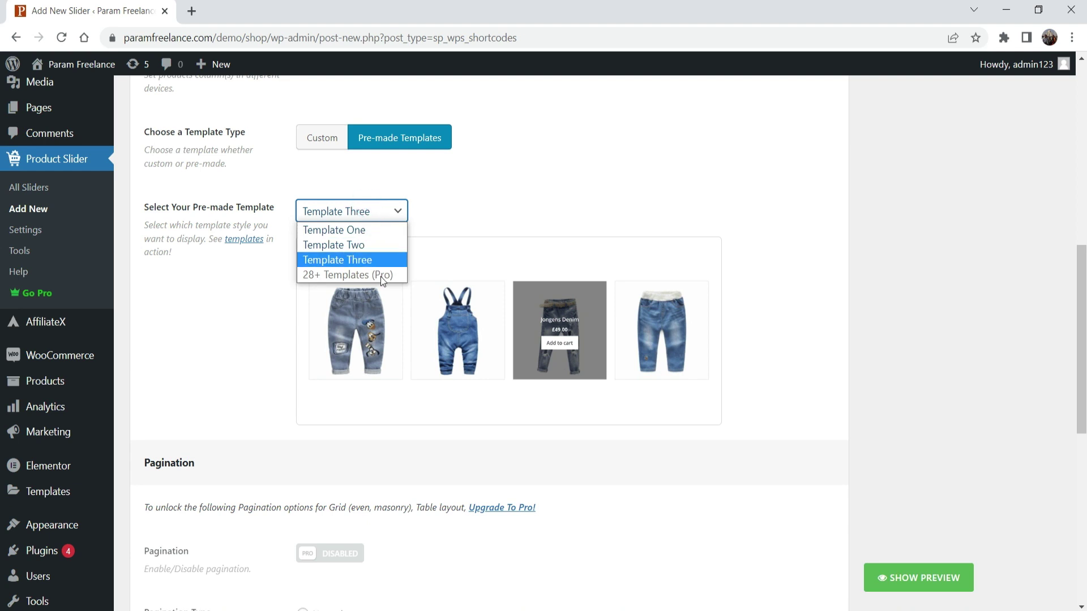
{"action": "left_click", "coordinate": [357, 248]}
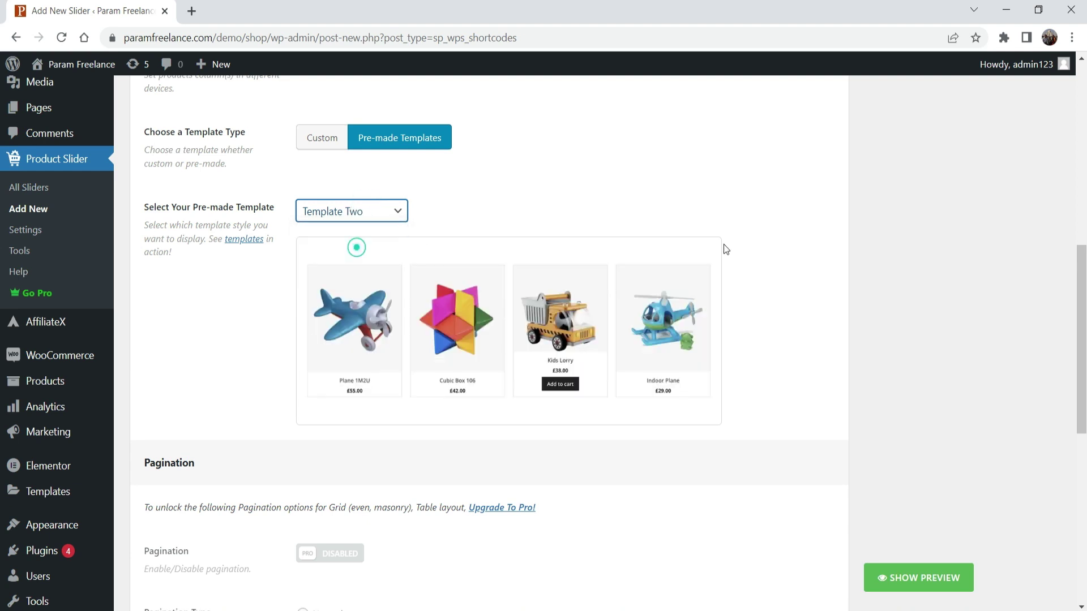
- Look over the pagination options, and open the display options to examine the section title, product search and product name settings
{"action": "scroll", "coordinate": [768, 261], "scroll_direction": "down", "scroll_amount": 5}
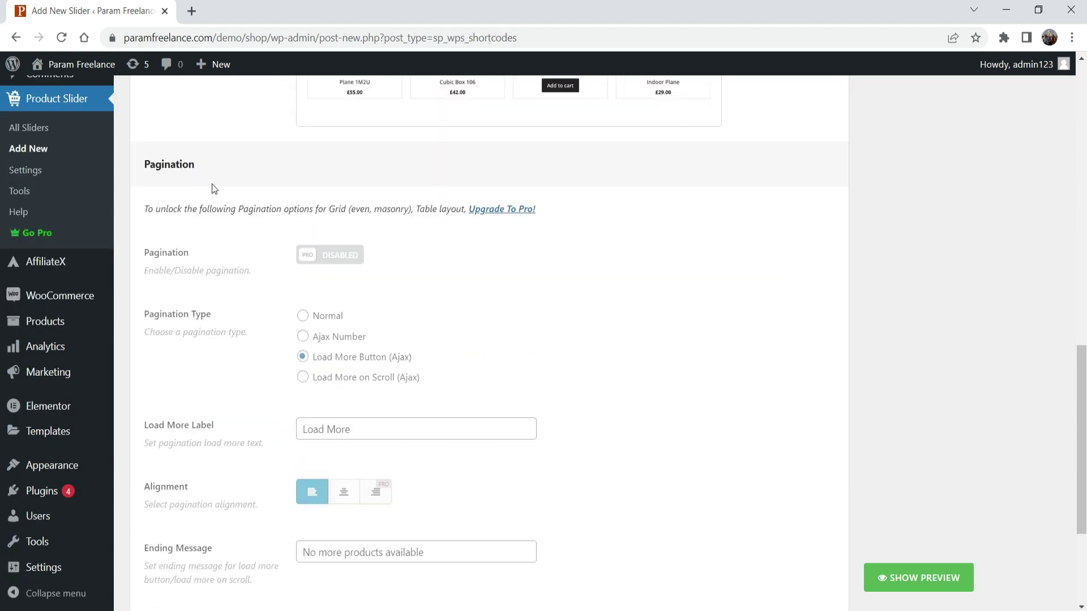
{"action": "scroll", "coordinate": [317, 225], "scroll_direction": "up", "scroll_amount": 1}
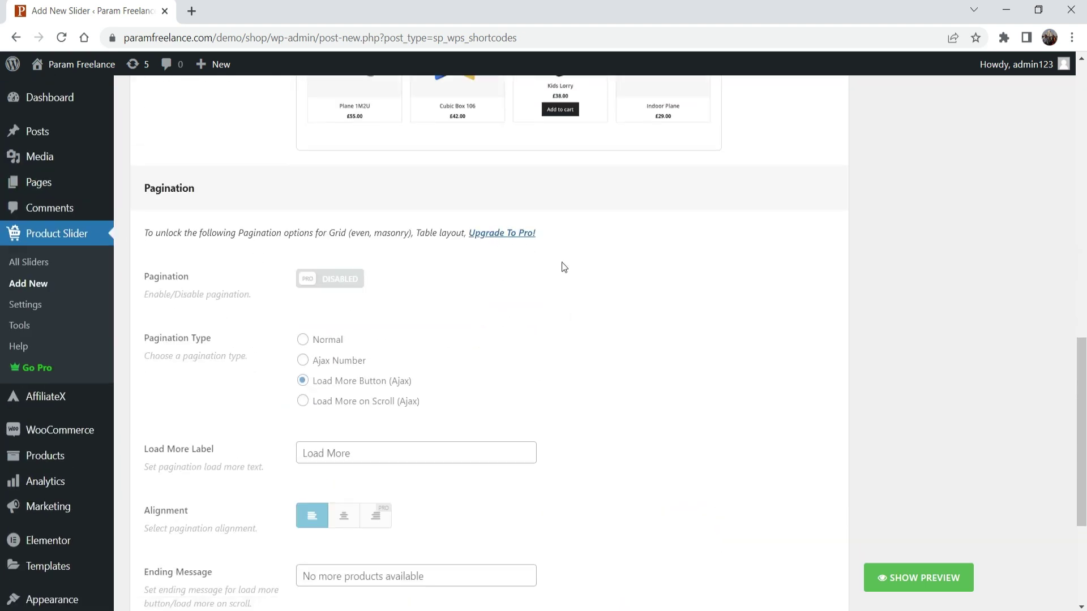
{"action": "scroll", "coordinate": [585, 297], "scroll_direction": "up", "scroll_amount": 10}
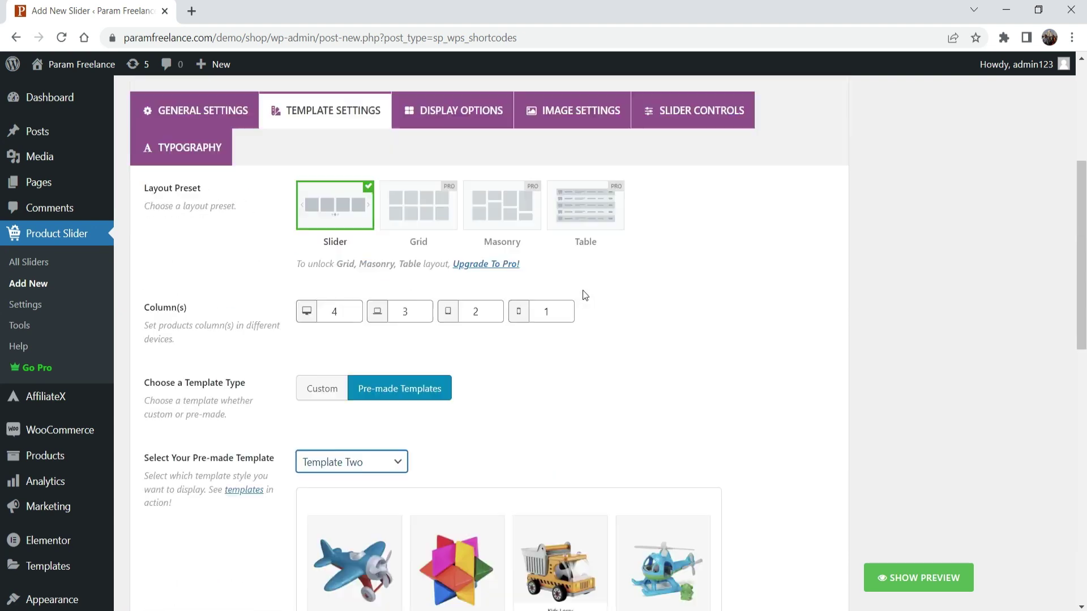
{"action": "left_click", "coordinate": [433, 187]}
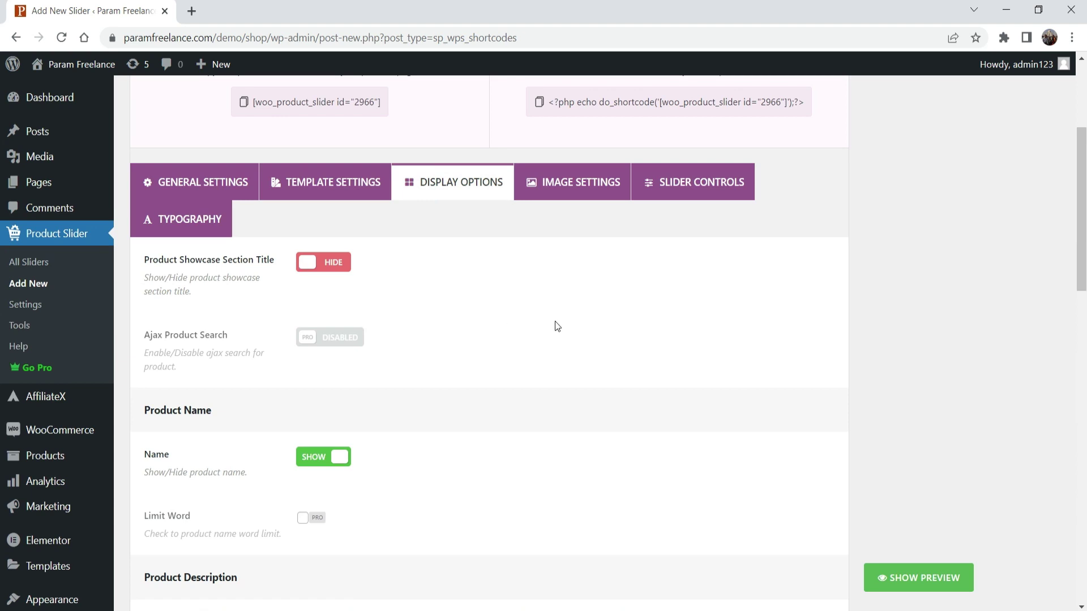
{"action": "scroll", "coordinate": [554, 321], "scroll_direction": "down", "scroll_amount": 3}
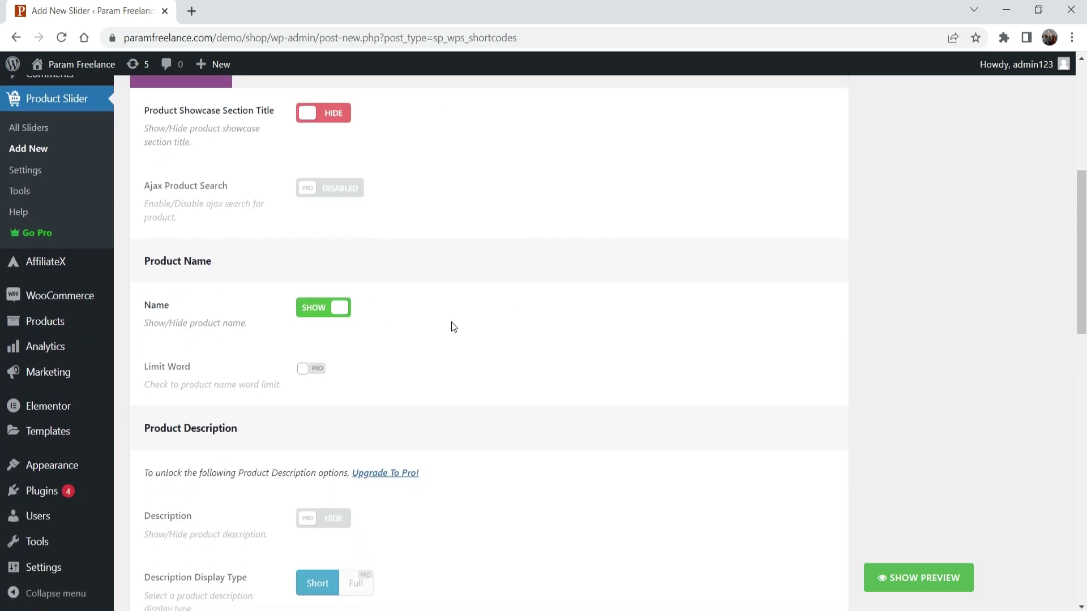
{"action": "scroll", "coordinate": [450, 308], "scroll_direction": "up", "scroll_amount": 5}
{"action": "scroll", "coordinate": [437, 237], "scroll_direction": "down", "scroll_amount": 4}
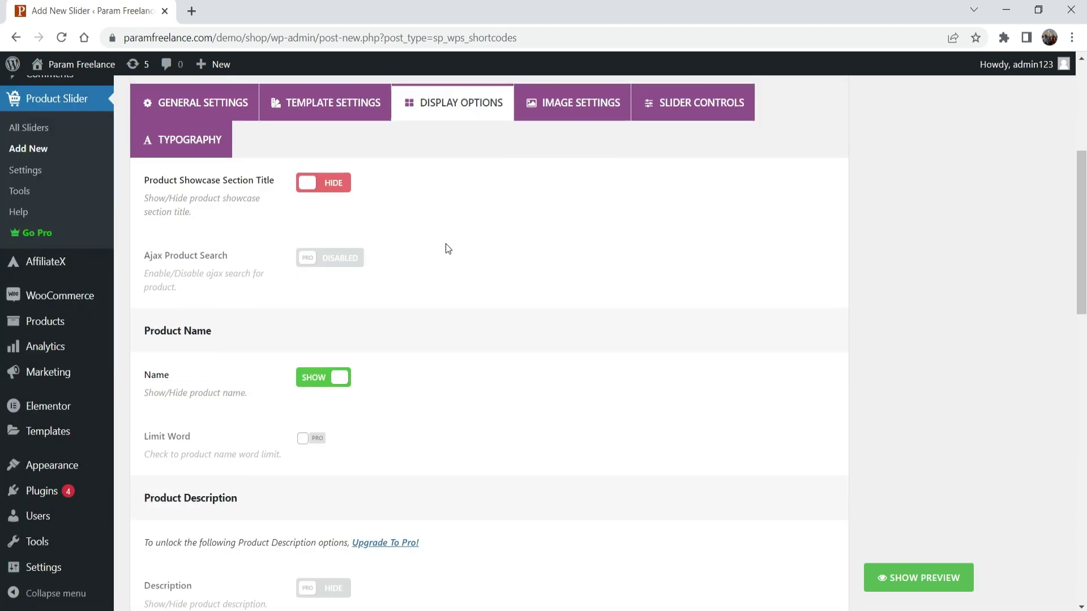
{"action": "scroll", "coordinate": [442, 244], "scroll_direction": "down", "scroll_amount": 4}
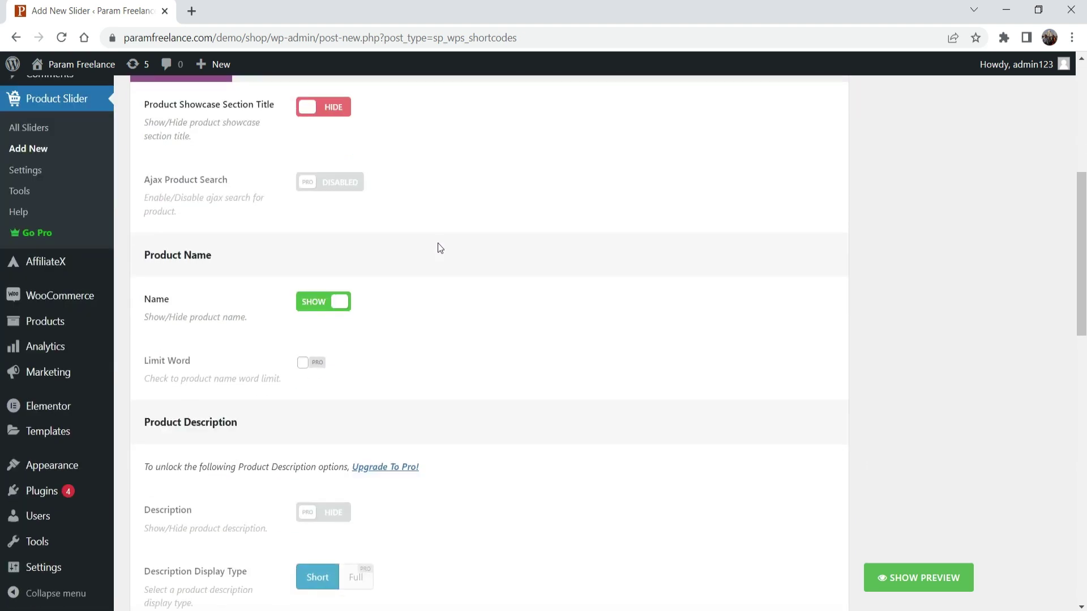
- Show the live preview of the slider and try the Orange Shirt card's Select options button
{"action": "left_click", "coordinate": [926, 581]}
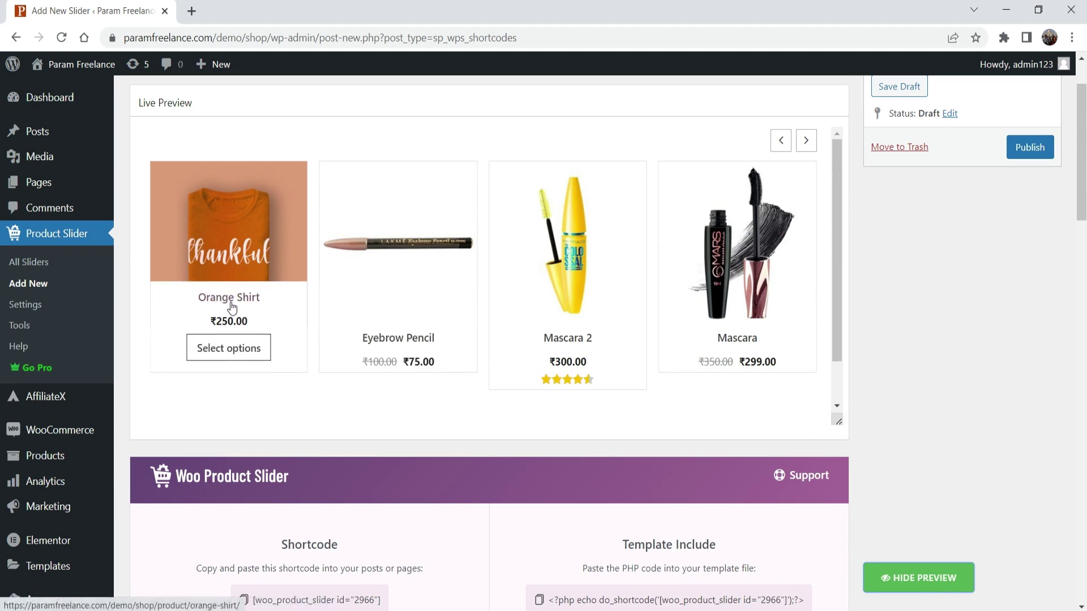
{"action": "left_click", "coordinate": [245, 355]}
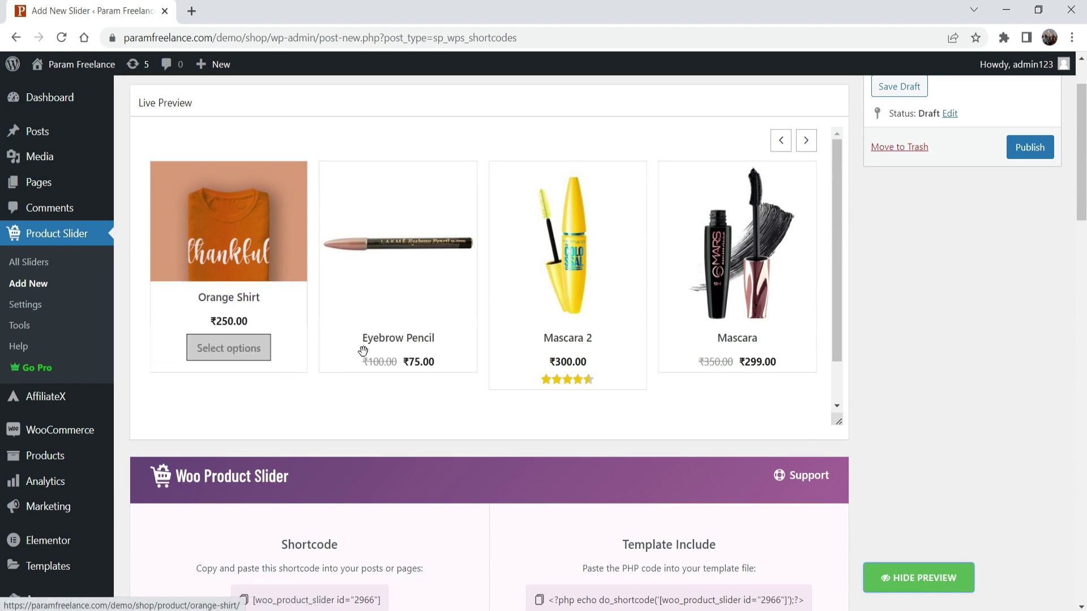
{"action": "scroll", "coordinate": [1060, 323], "scroll_direction": "down", "scroll_amount": 3}
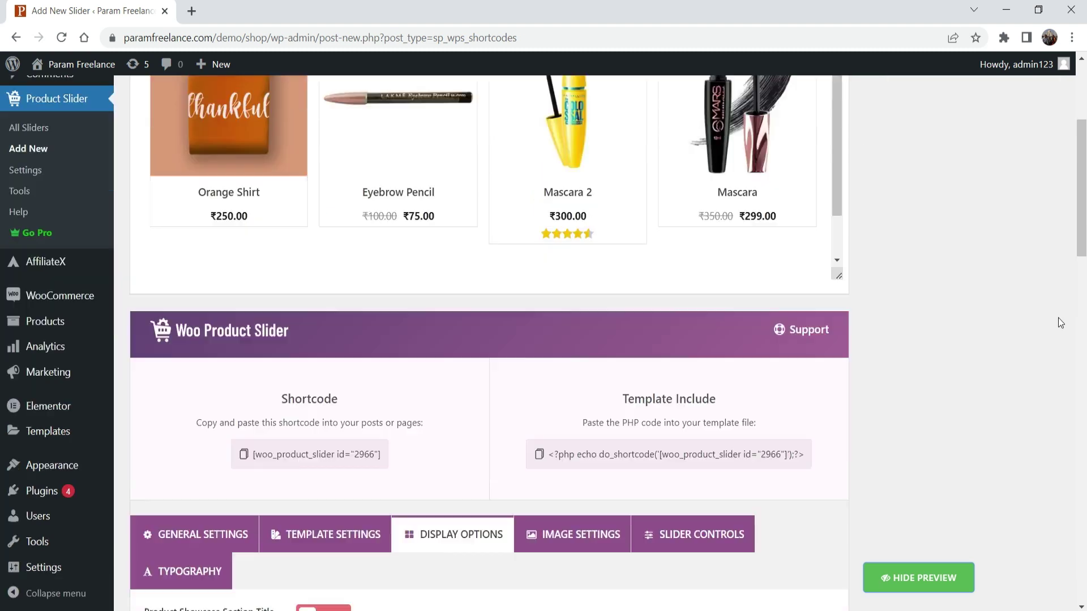
- Examine the display options for product name, description, price, rating and add to cart button
{"action": "scroll", "coordinate": [949, 309], "scroll_direction": "down", "scroll_amount": 10}
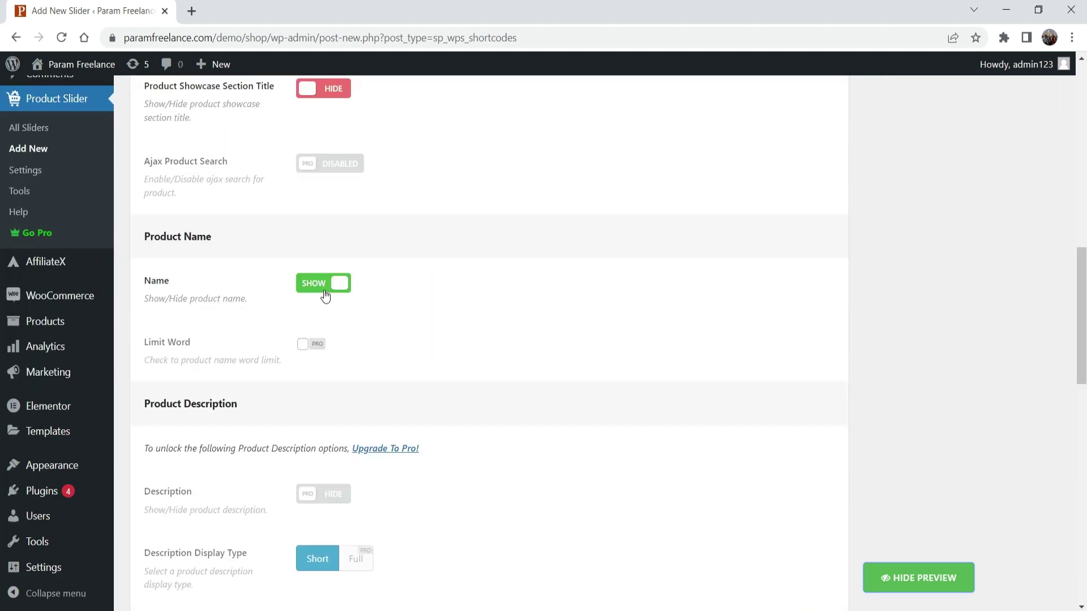
{"action": "scroll", "coordinate": [326, 296], "scroll_direction": "down", "scroll_amount": 8}
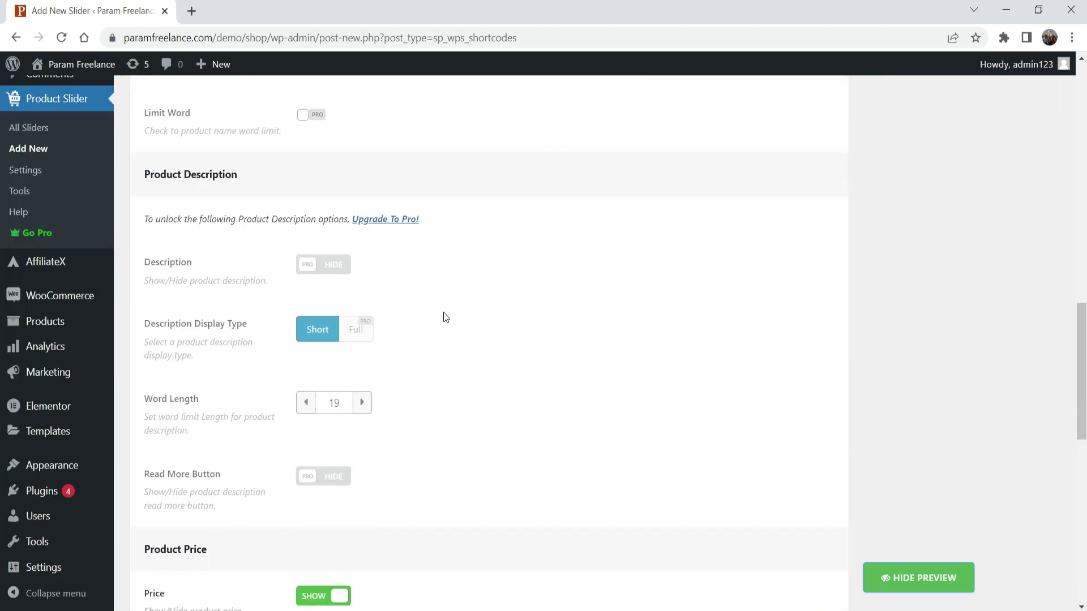
{"action": "scroll", "coordinate": [428, 313], "scroll_direction": "up", "scroll_amount": 3}
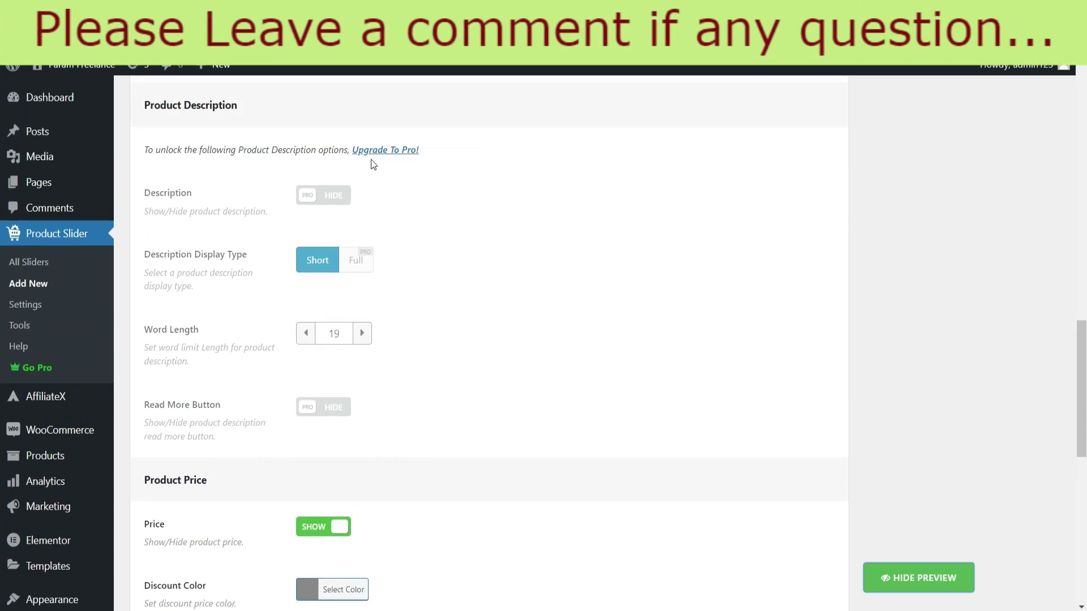
{"action": "scroll", "coordinate": [469, 245], "scroll_direction": "down", "scroll_amount": 4}
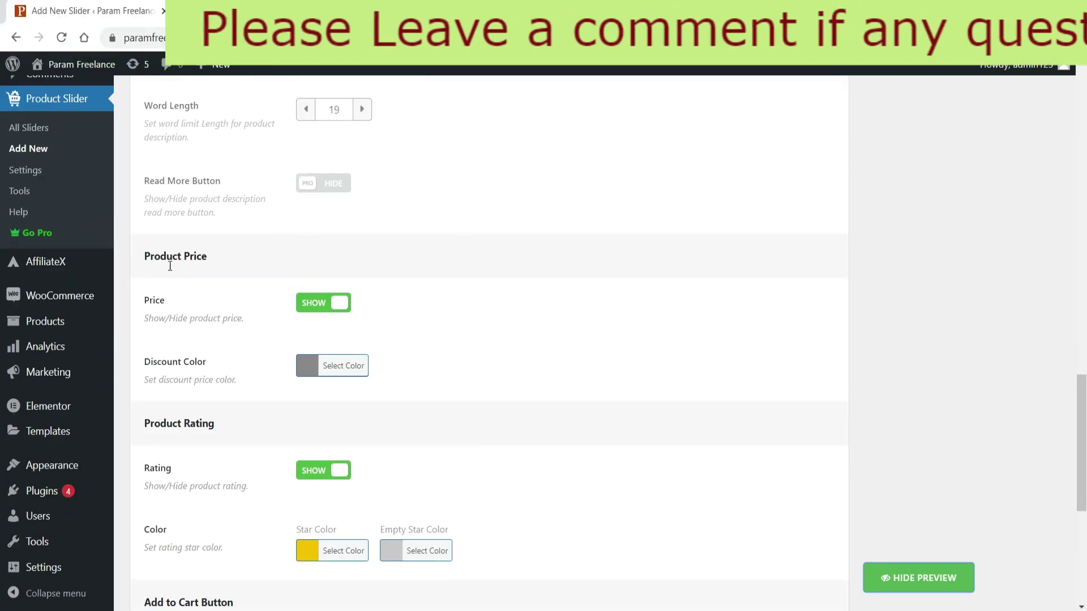
{"action": "scroll", "coordinate": [253, 296], "scroll_direction": "down", "scroll_amount": 4}
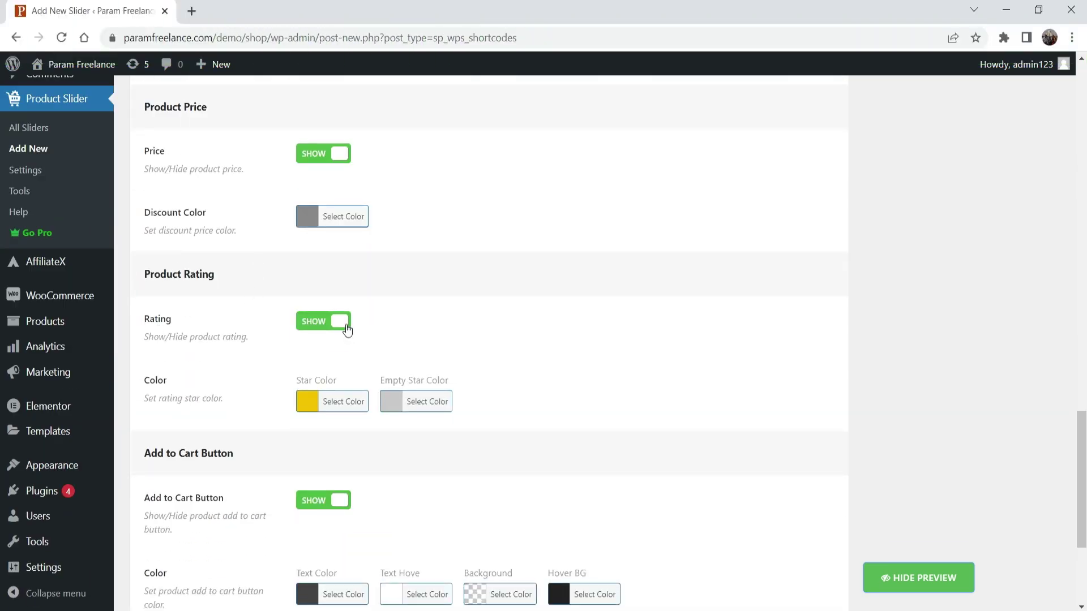
{"action": "scroll", "coordinate": [241, 306], "scroll_direction": "down", "scroll_amount": 1}
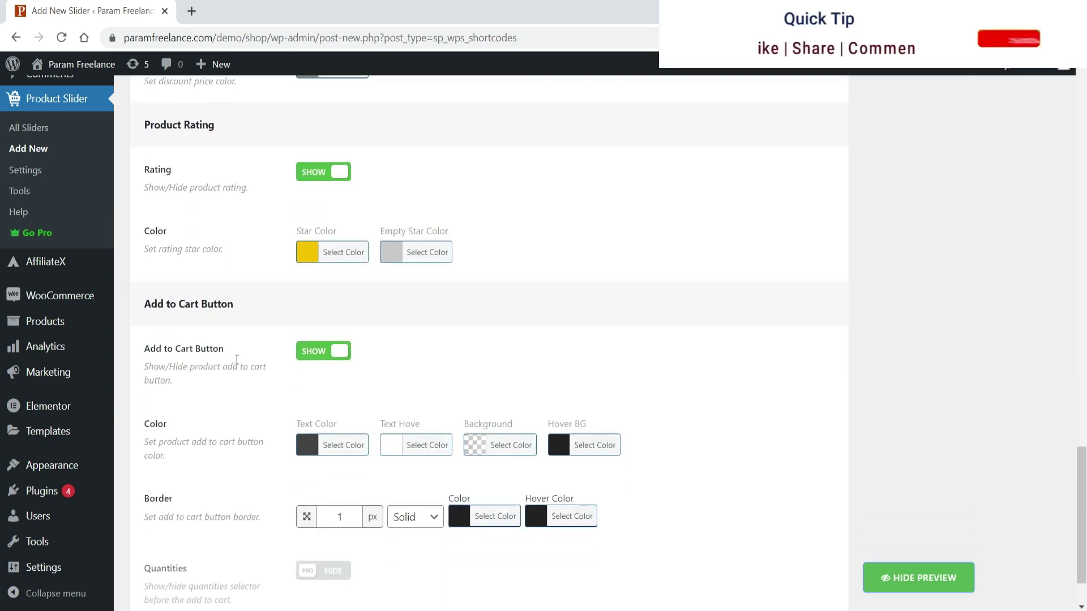
{"action": "scroll", "coordinate": [484, 275], "scroll_direction": "down", "scroll_amount": 1}
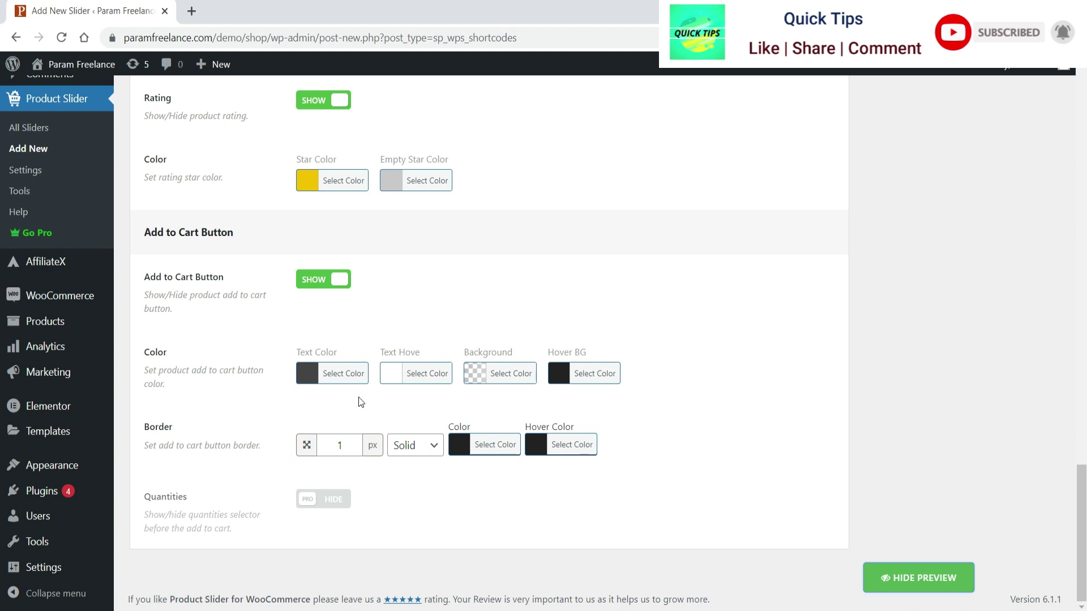
- Compare the product cards in the live preview with the add to cart button's color, border and quantities settings
{"action": "scroll", "coordinate": [566, 259], "scroll_direction": "up", "scroll_amount": 6}
{"action": "scroll", "coordinate": [567, 259], "scroll_direction": "up", "scroll_amount": 14}
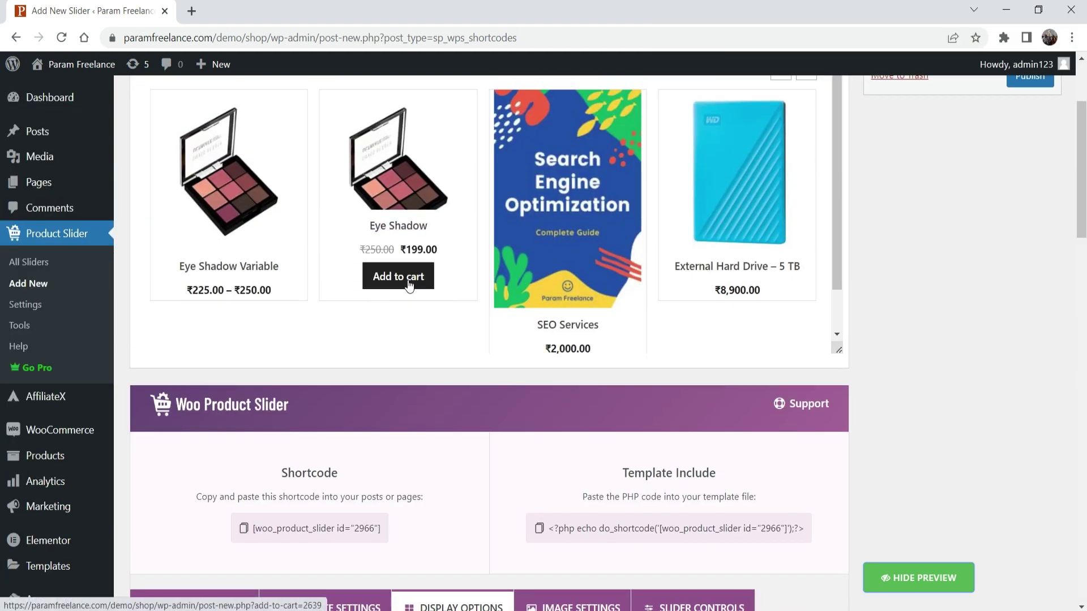
{"action": "scroll", "coordinate": [859, 349], "scroll_direction": "down", "scroll_amount": 7}
{"action": "scroll", "coordinate": [823, 342], "scroll_direction": "down", "scroll_amount": 16}
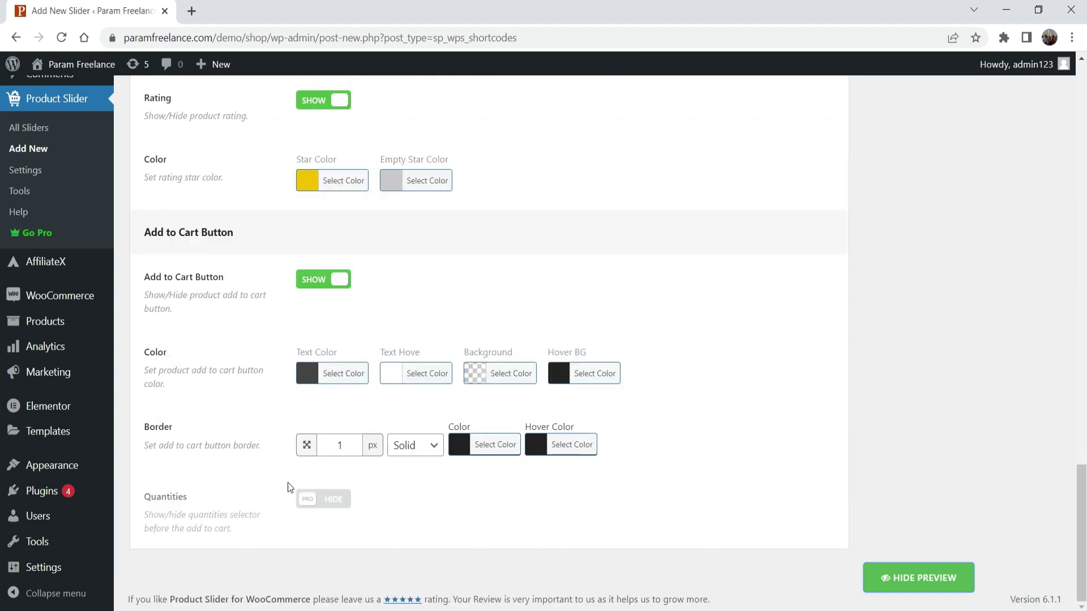
{"action": "scroll", "coordinate": [674, 317], "scroll_direction": "up", "scroll_amount": 11}
{"action": "scroll", "coordinate": [673, 317], "scroll_direction": "up", "scroll_amount": 12}
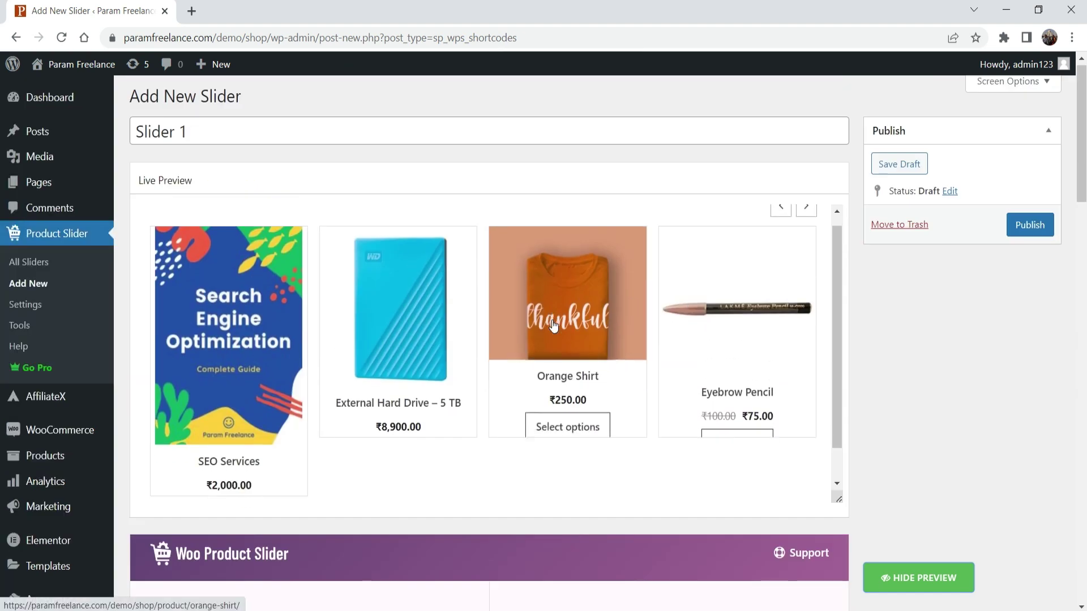
{"action": "scroll", "coordinate": [884, 403], "scroll_direction": "down", "scroll_amount": 5}
{"action": "scroll", "coordinate": [883, 305], "scroll_direction": "down", "scroll_amount": 5}
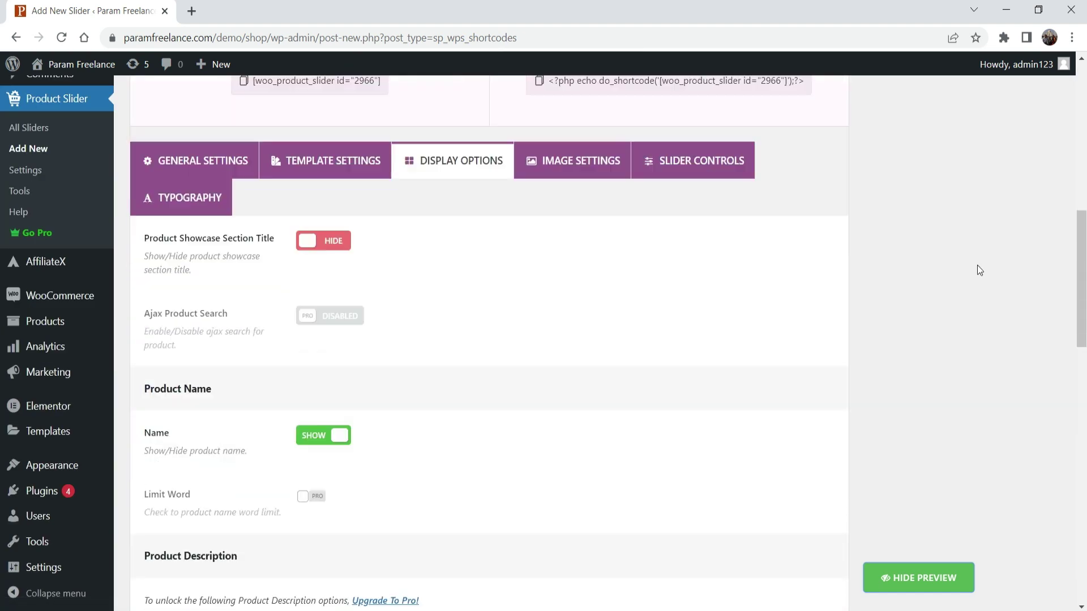
- Open the image settings and try hiding the product image, restoring it to Show
{"action": "left_click", "coordinate": [572, 167]}
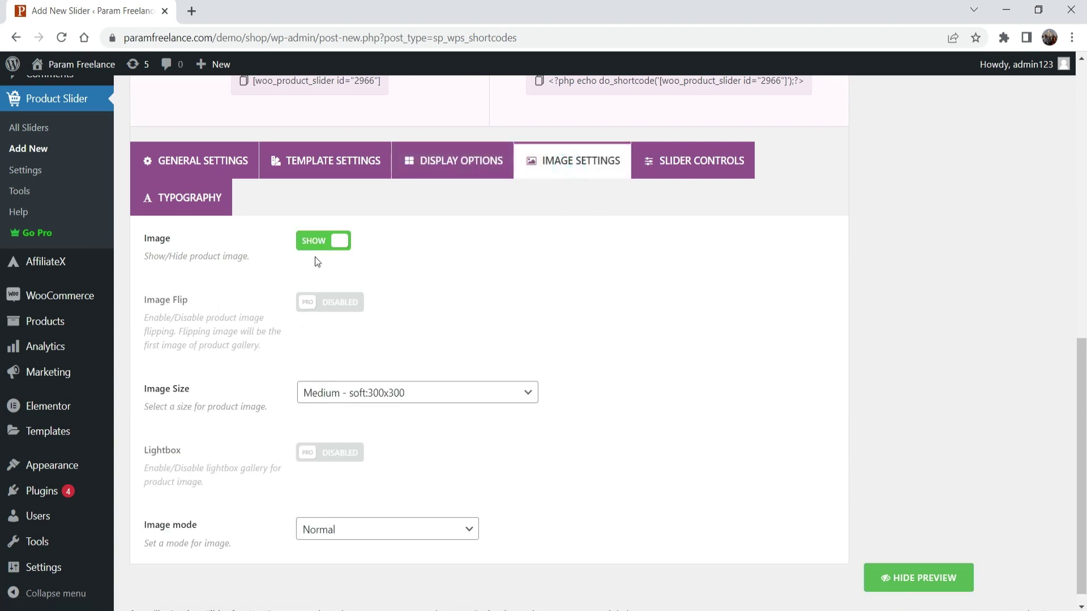
{"action": "scroll", "coordinate": [443, 340], "scroll_direction": "up", "scroll_amount": 3}
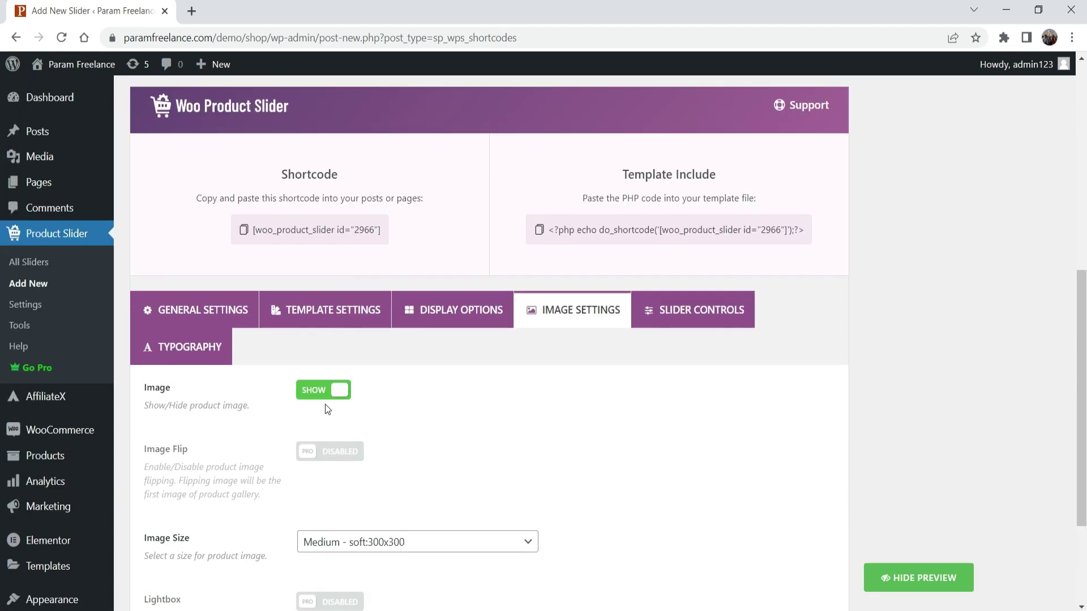
{"action": "left_click", "coordinate": [320, 394]}
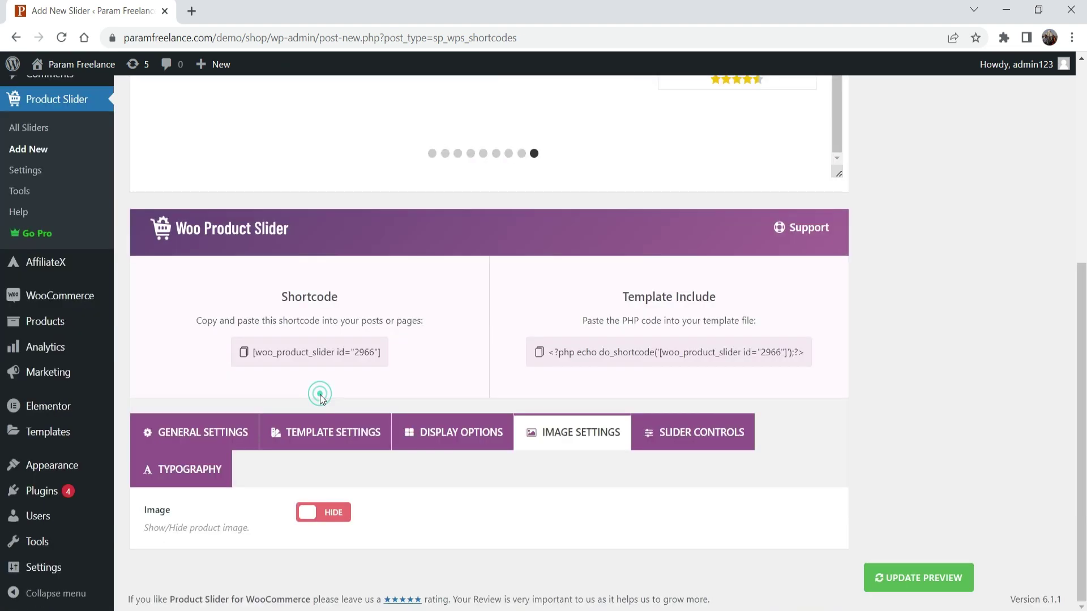
{"action": "left_click", "coordinate": [340, 515]}
{"action": "scroll", "coordinate": [604, 390], "scroll_direction": "down", "scroll_amount": 3}
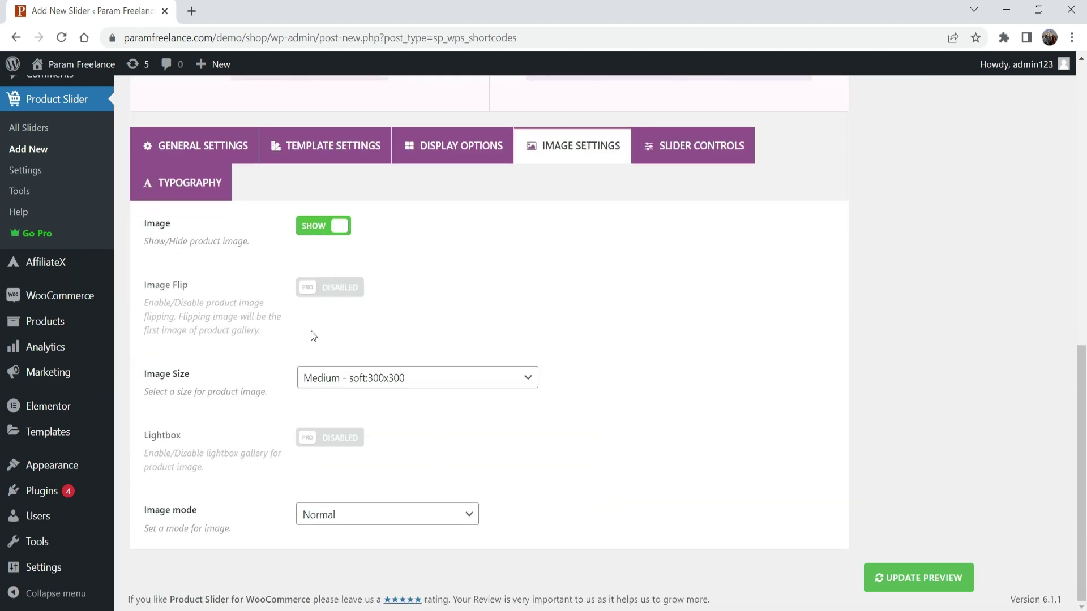
- Examine the available image size choices and leave the product image size at Medium - soft:300x300
{"action": "left_click", "coordinate": [373, 385]}
{"action": "left_click", "coordinate": [425, 387]}
{"action": "left_click", "coordinate": [440, 388]}
{"action": "left_click", "coordinate": [704, 376]}
- Open the slider controls at the AutoPlay option and test the next and previous arrows in the live preview
{"action": "scroll", "coordinate": [691, 381], "scroll_direction": "up", "scroll_amount": 5}
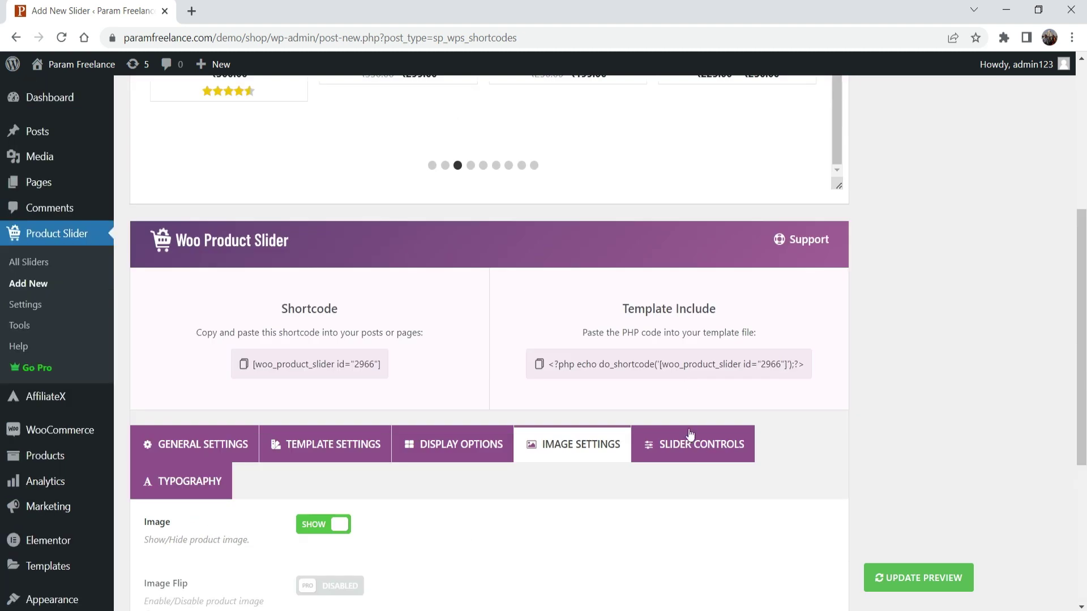
{"action": "left_click", "coordinate": [694, 450]}
{"action": "scroll", "coordinate": [670, 381], "scroll_direction": "down", "scroll_amount": 5}
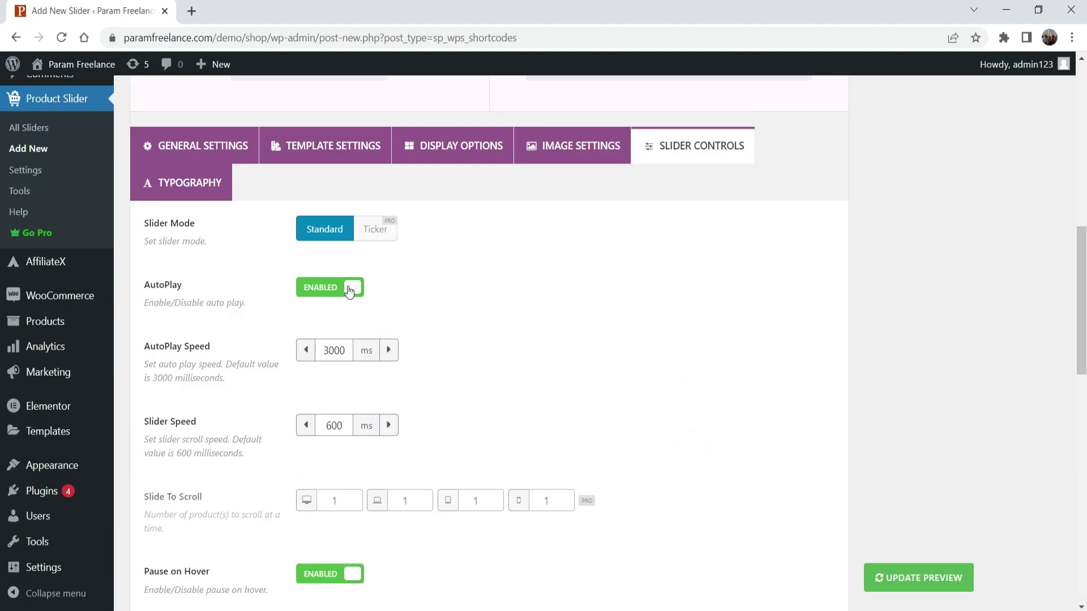
{"action": "scroll", "coordinate": [350, 290], "scroll_direction": "up", "scroll_amount": 10}
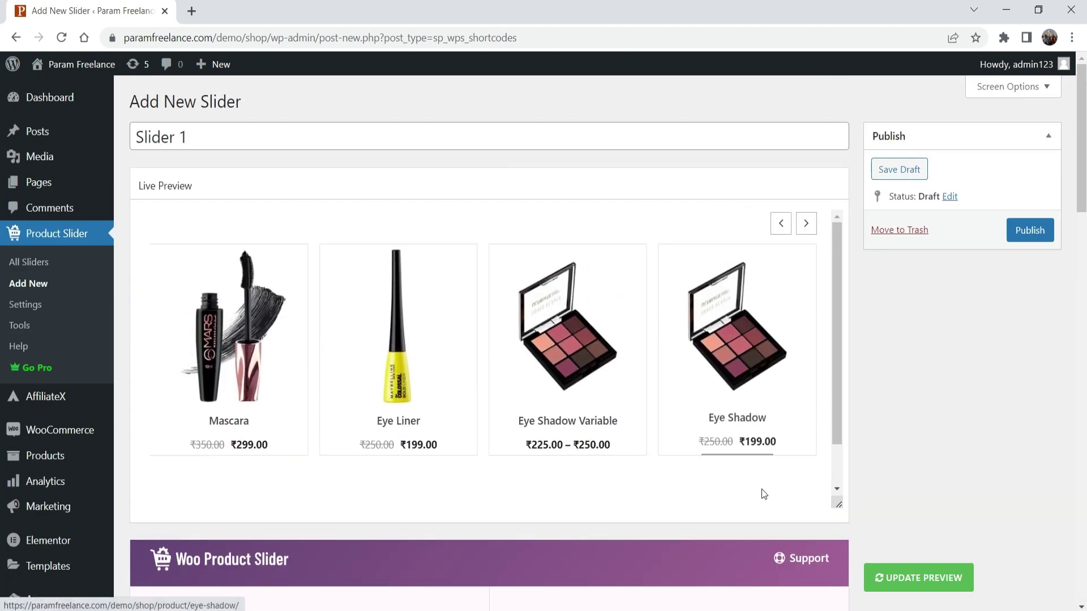
{"action": "left_click", "coordinate": [805, 224]}
{"action": "left_click", "coordinate": [781, 224]}
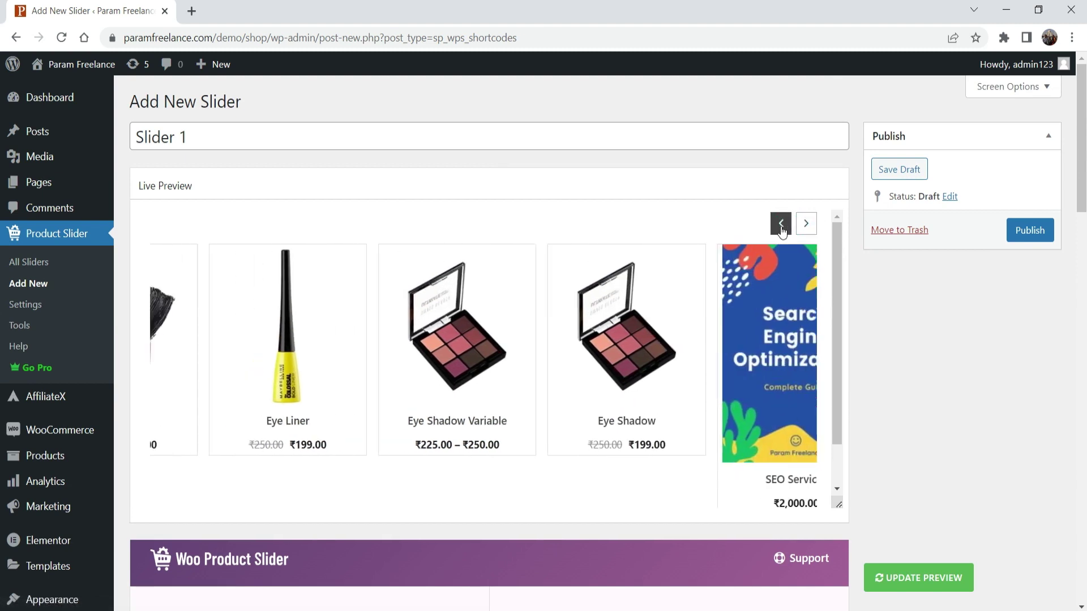
{"action": "left_click", "coordinate": [806, 224]}
{"action": "left_click", "coordinate": [782, 225]}
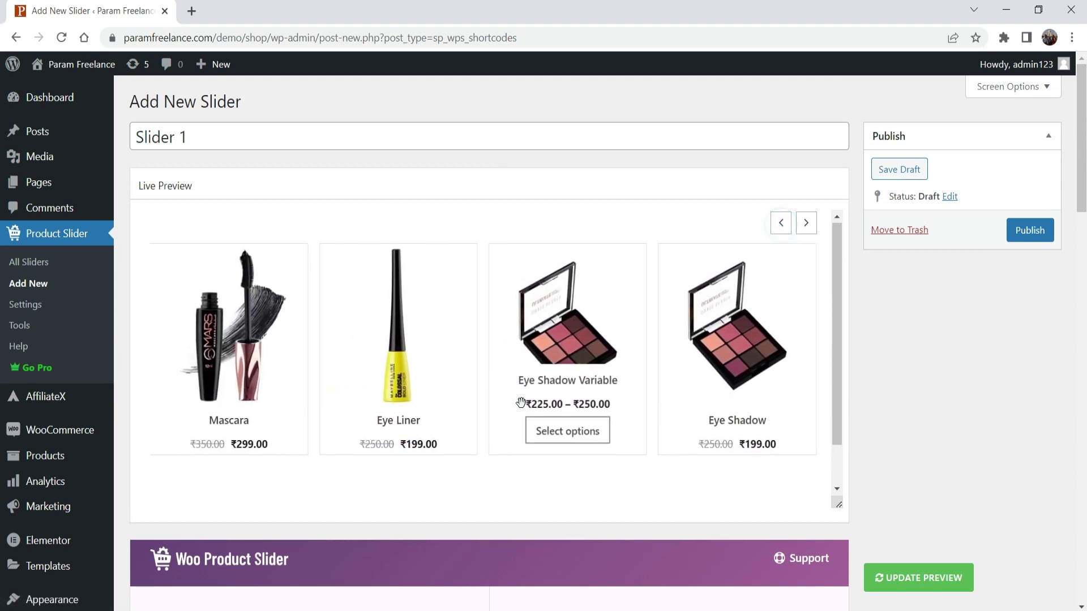
- Review the slider controls for autoplay, autoplay speed, slider speed, pause on hover, infinite loop and slider direction
{"action": "scroll", "coordinate": [509, 419], "scroll_direction": "down", "scroll_amount": 1}
{"action": "scroll", "coordinate": [805, 241], "scroll_direction": "up", "scroll_amount": 1}
{"action": "scroll", "coordinate": [838, 334], "scroll_direction": "down", "scroll_amount": 1}
{"action": "scroll", "coordinate": [908, 308], "scroll_direction": "down", "scroll_amount": 6}
{"action": "scroll", "coordinate": [491, 381], "scroll_direction": "down", "scroll_amount": 4}
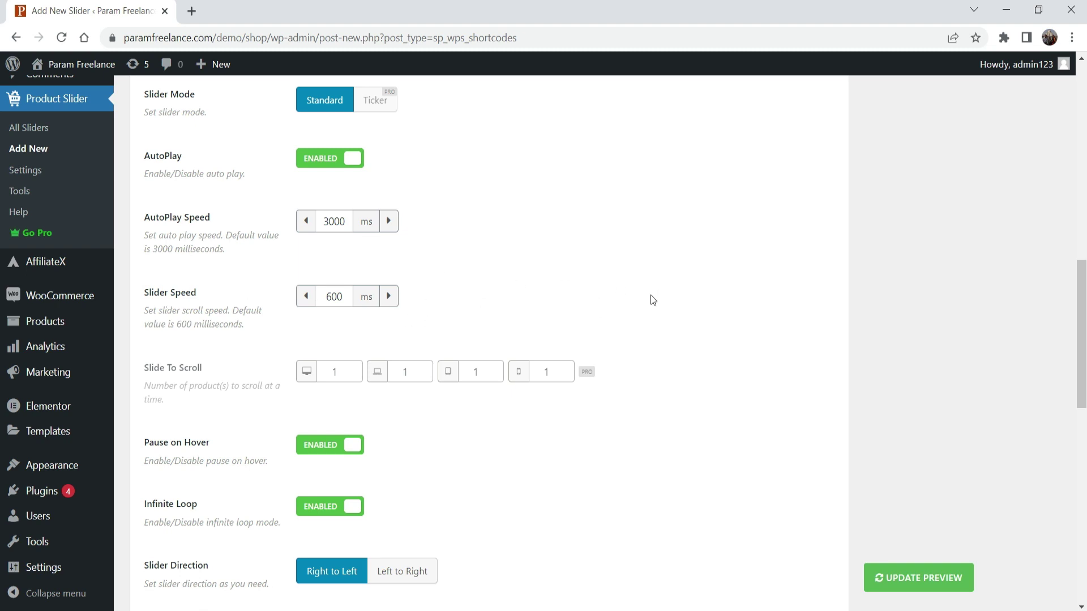
{"action": "scroll", "coordinate": [643, 284], "scroll_direction": "down", "scroll_amount": 5}
{"action": "scroll", "coordinate": [617, 317], "scroll_direction": "up", "scroll_amount": 9}
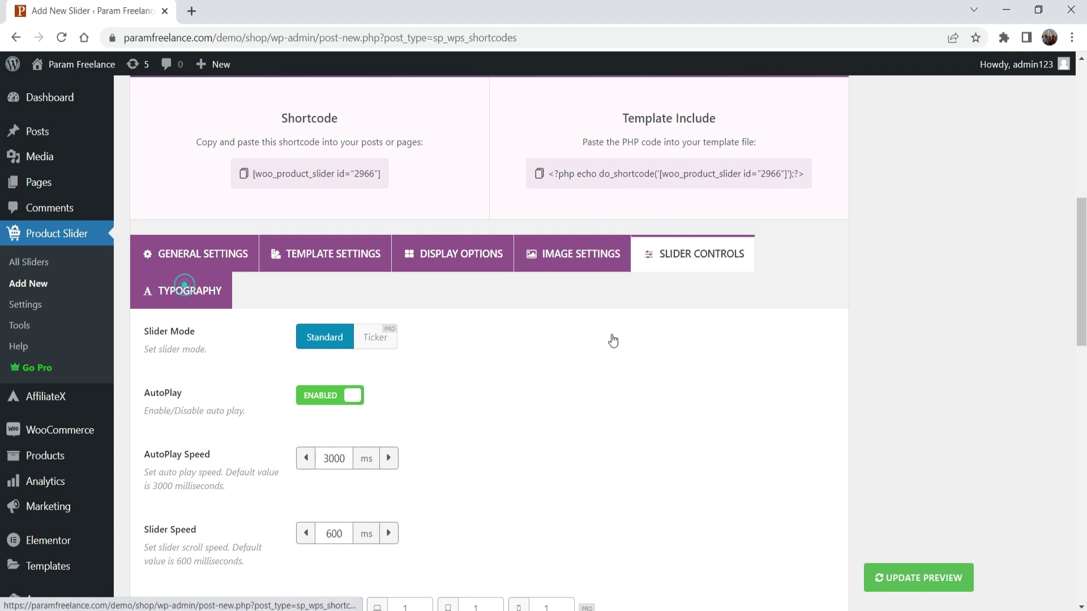
- Review the typography options for the section title and product name, and publish Slider 1
{"action": "left_click", "coordinate": [185, 285]}
{"action": "scroll", "coordinate": [554, 331], "scroll_direction": "down", "scroll_amount": 3}
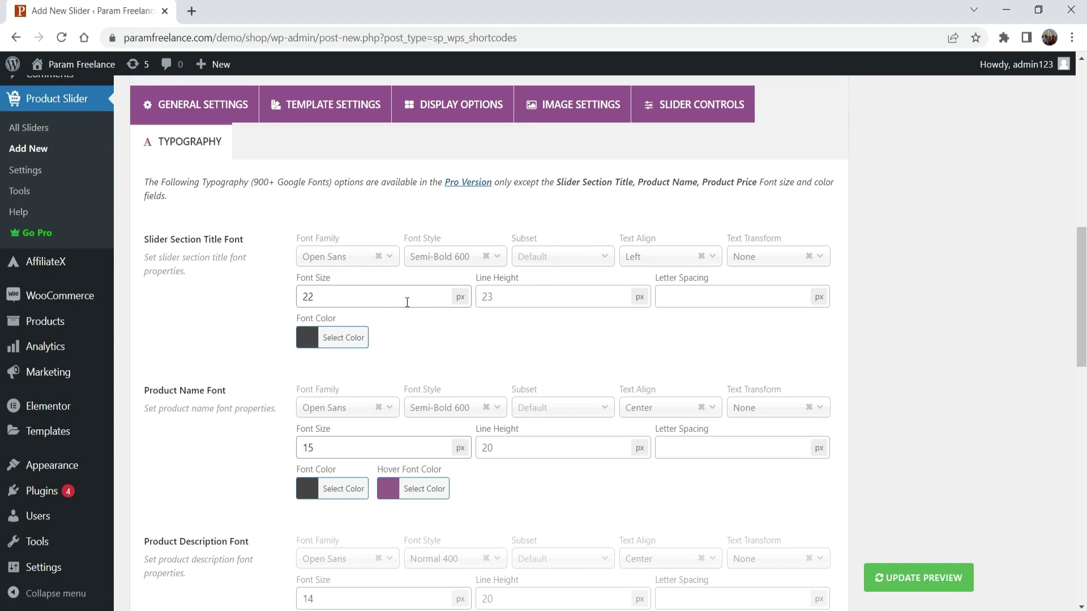
{"action": "scroll", "coordinate": [844, 315], "scroll_direction": "up", "scroll_amount": 15}
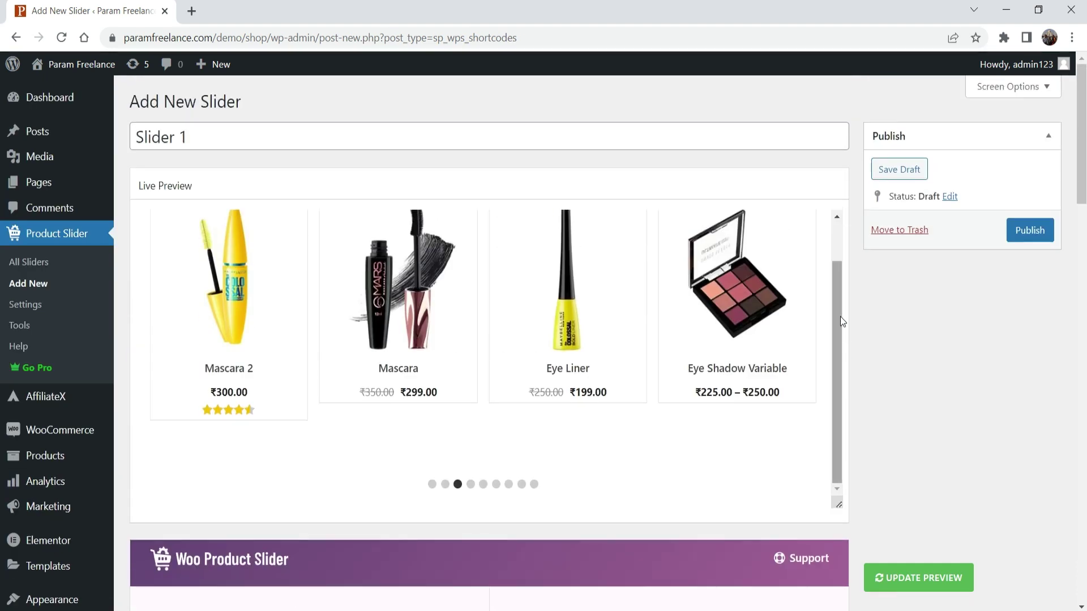
{"action": "left_click", "coordinate": [1038, 232]}
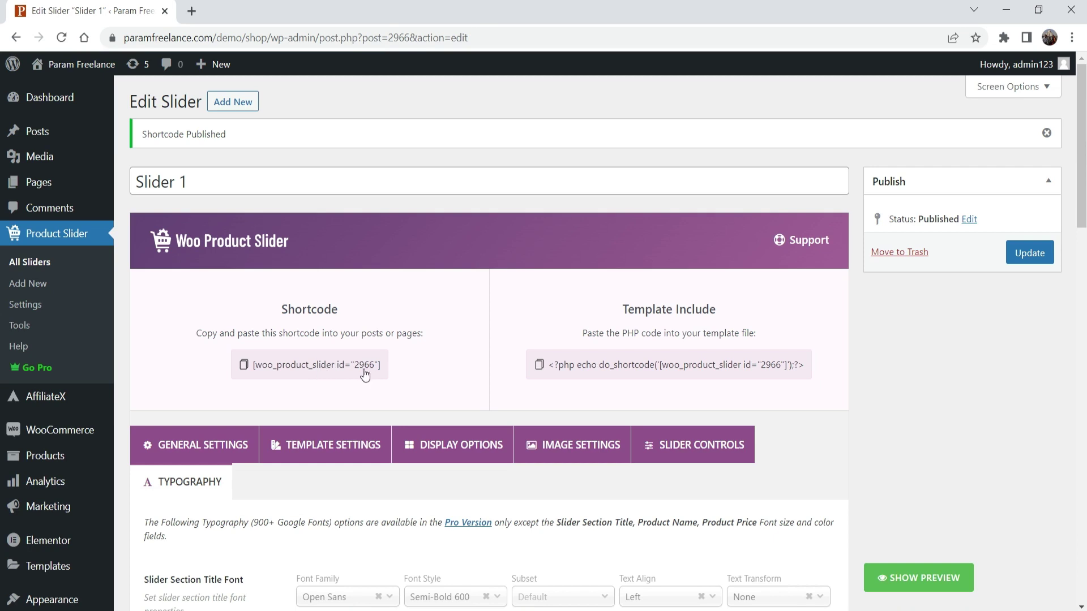
- Open the site's page list in a new browser tab and edit the Demo page with Elementor
{"action": "mouse_move", "coordinate": [85, 181]}
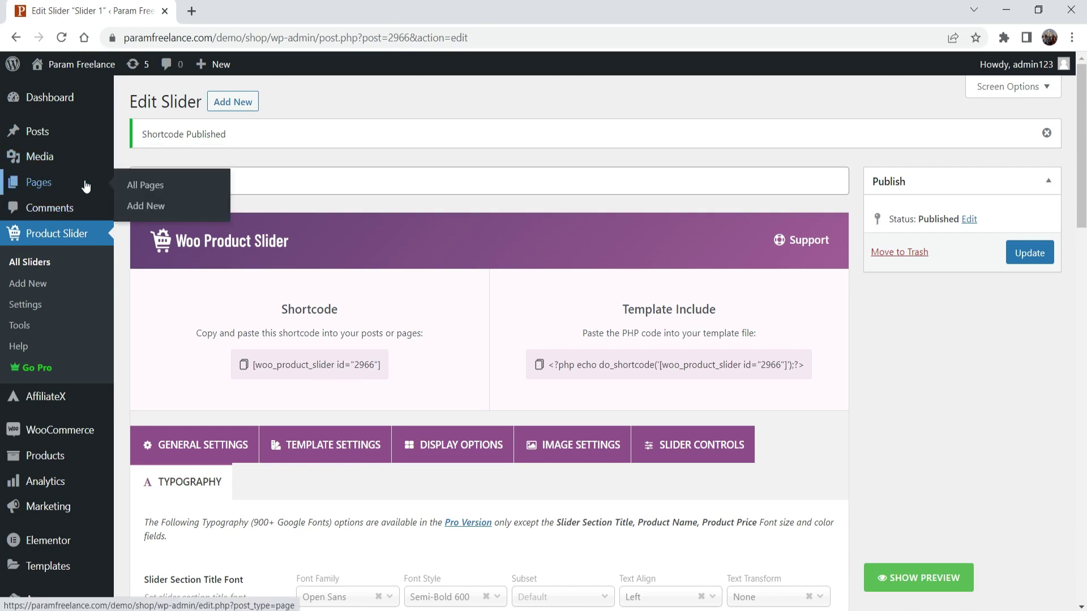
{"action": "right_click", "coordinate": [143, 185]}
{"action": "left_click", "coordinate": [187, 199]}
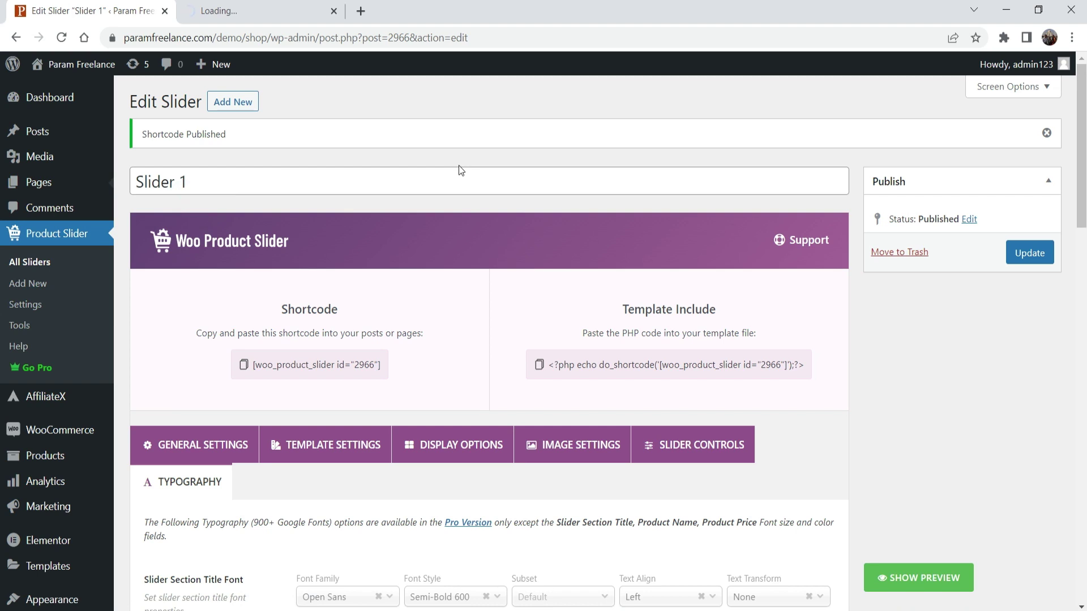
{"action": "left_click", "coordinate": [212, 13]}
{"action": "scroll", "coordinate": [382, 338], "scroll_direction": "down", "scroll_amount": 6}
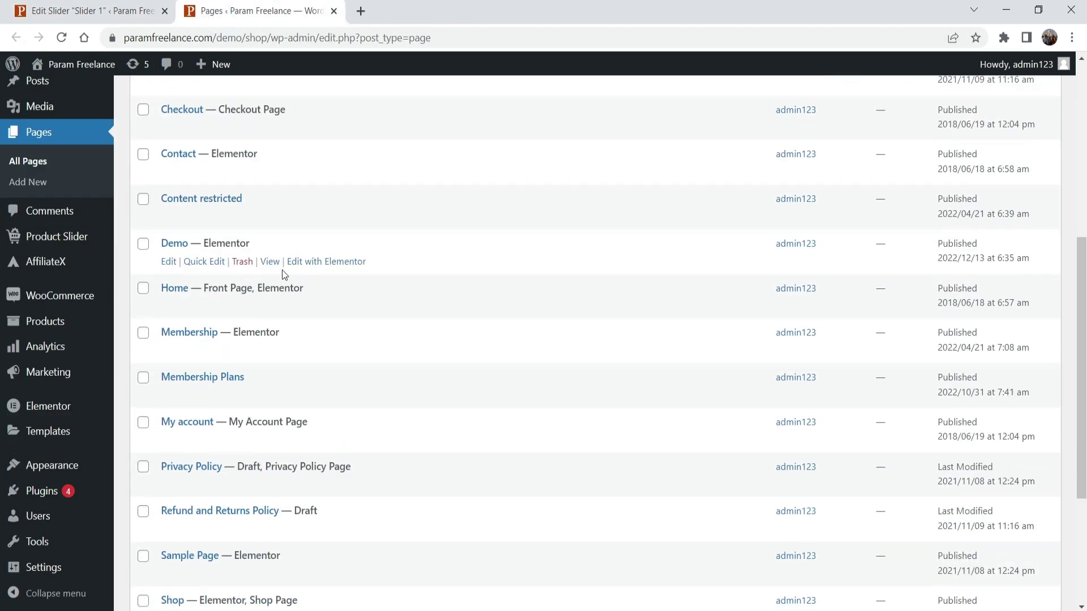
{"action": "left_click", "coordinate": [327, 262]}
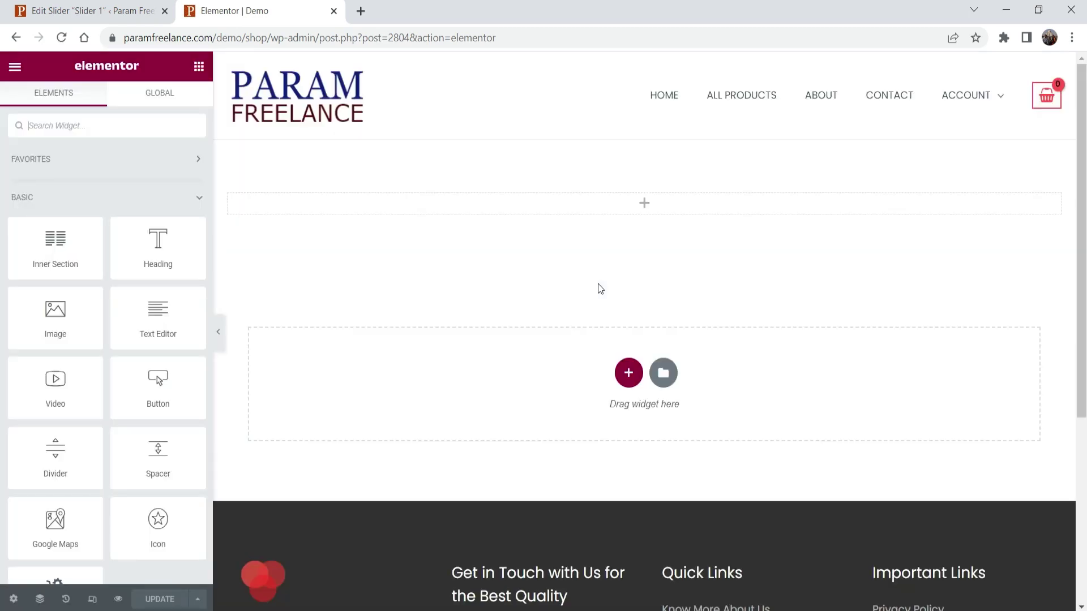
- Find the Shortcode widget and place it in the empty section of the Demo page
{"action": "left_click", "coordinate": [630, 203]}
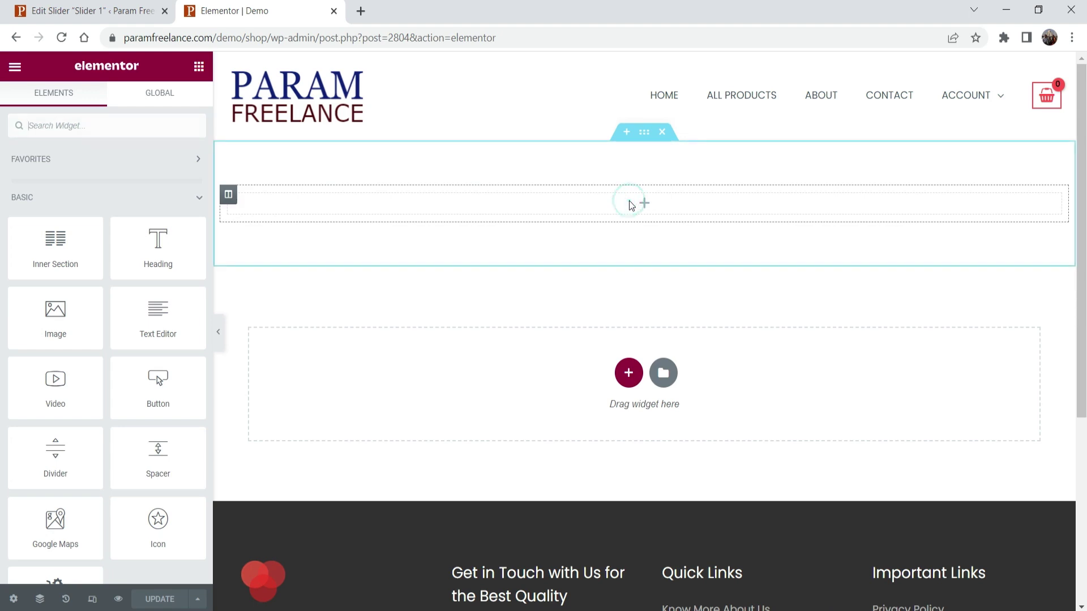
{"action": "left_click", "coordinate": [65, 128]}
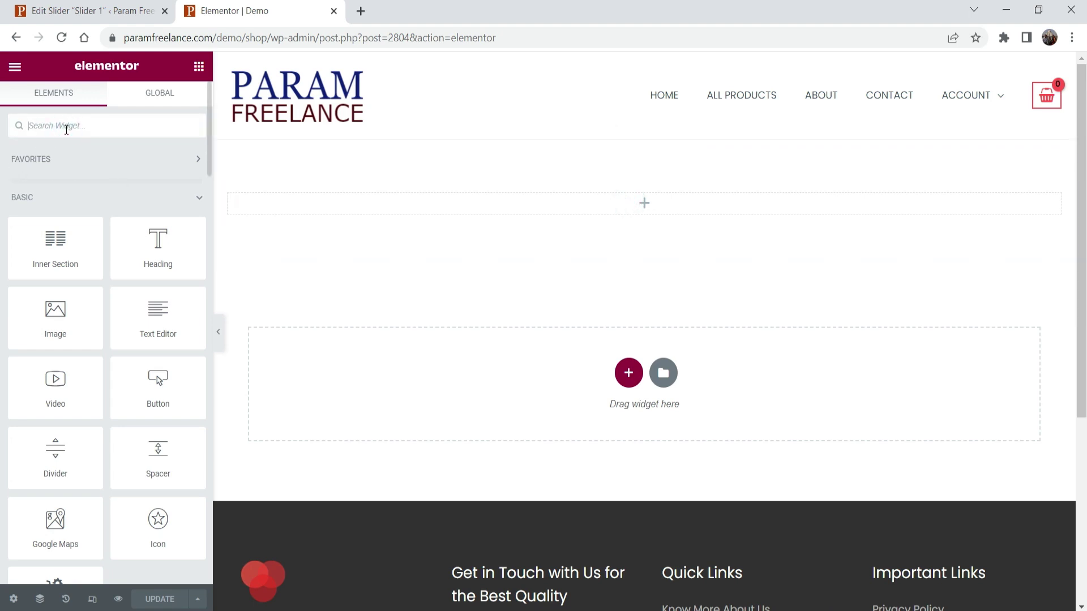
{"action": "type", "text": "short"}
{"action": "left_click_drag", "start_coordinate": [55, 181], "coordinate": [430, 203]}
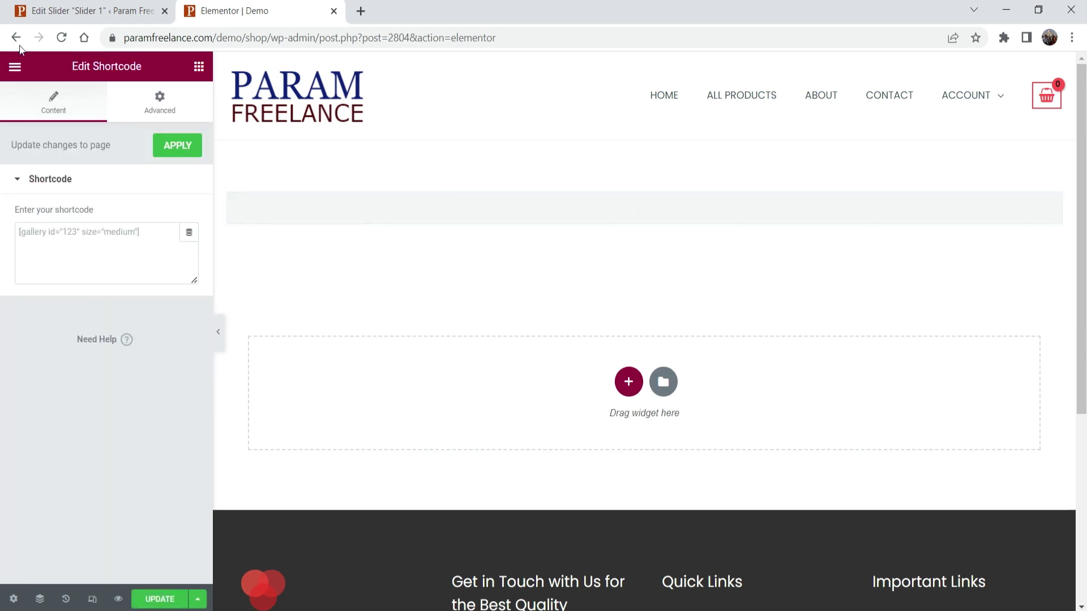
- Copy Slider 1's shortcode [woo_product_slider id="2966"] into the Shortcode widget and update the Demo page
{"action": "left_click", "coordinate": [68, 11]}
{"action": "left_click", "coordinate": [244, 365]}
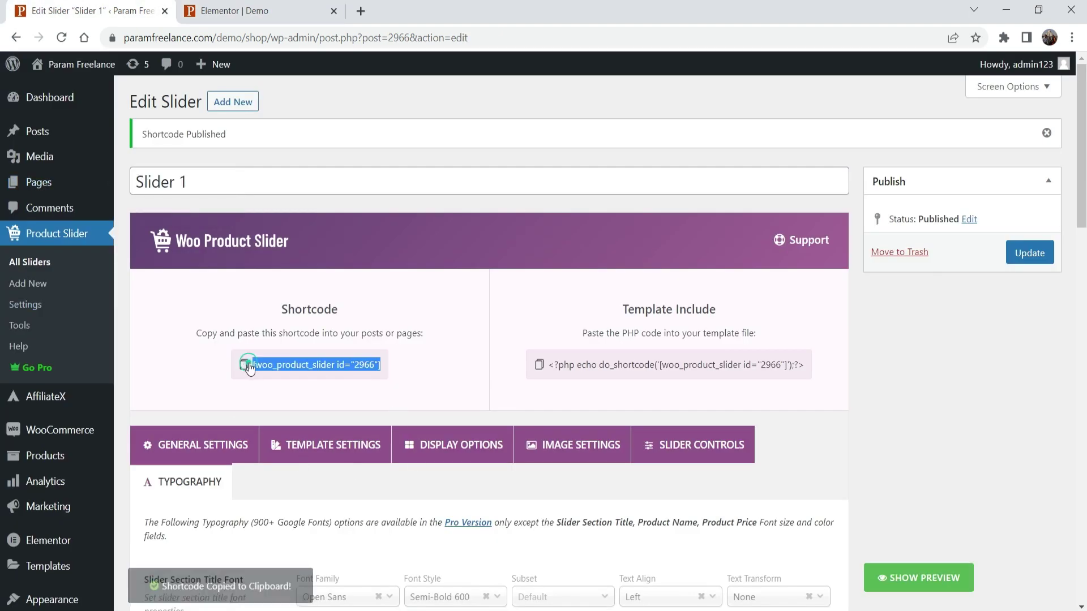
{"action": "left_click", "coordinate": [244, 14]}
{"action": "left_click", "coordinate": [85, 228]}
{"action": "right_click", "coordinate": [76, 234]}
{"action": "left_click", "coordinate": [141, 347]}
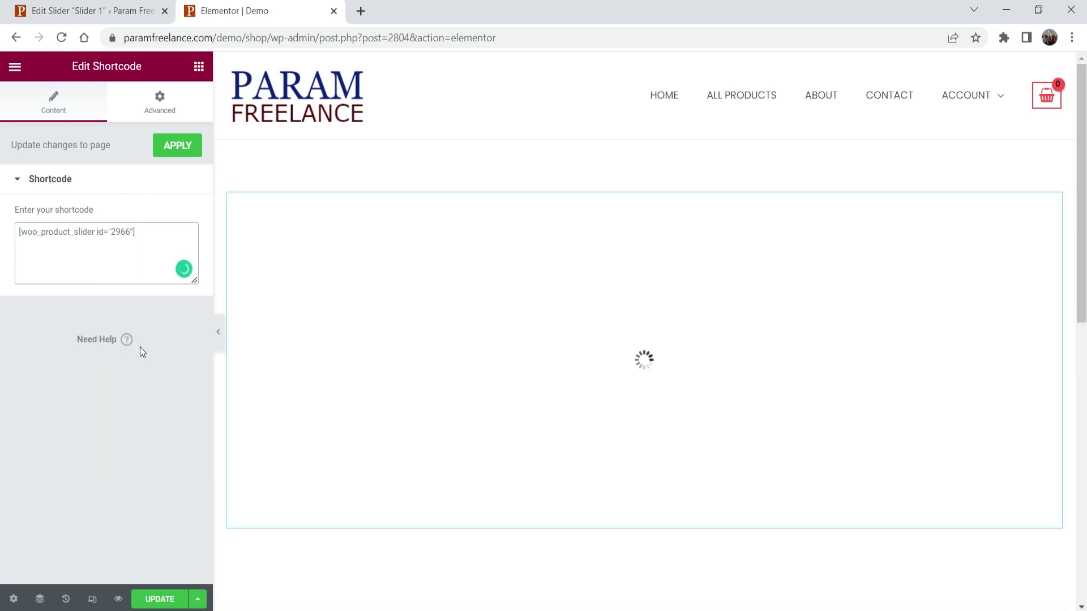
{"action": "left_click", "coordinate": [168, 602]}
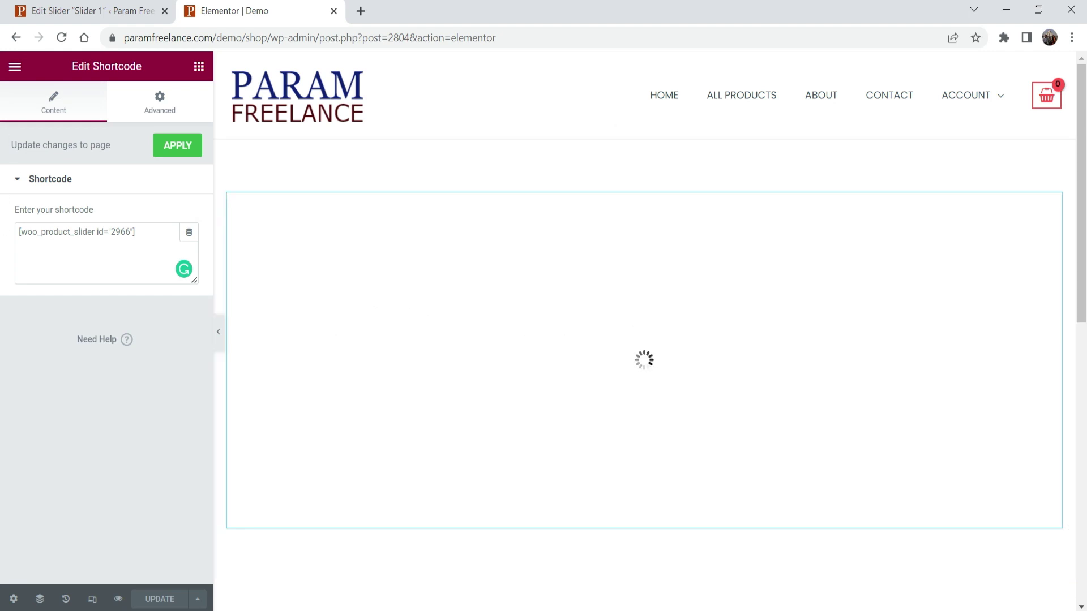
- View the live Demo page and advance the product slider several times with its next arrow
{"action": "left_click", "coordinate": [15, 66]}
{"action": "left_click", "coordinate": [63, 296]}
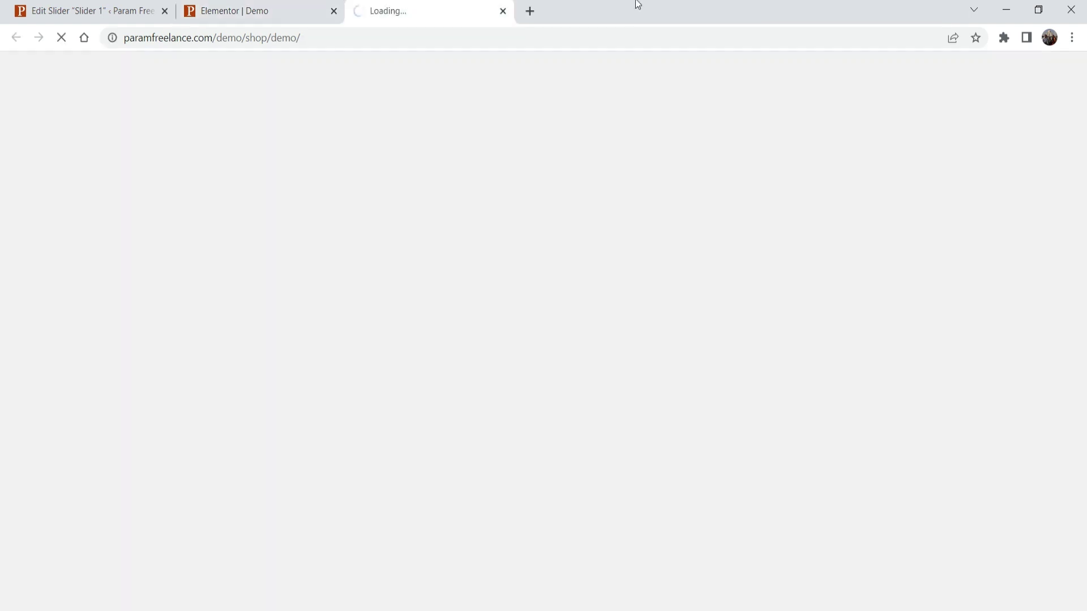
{"action": "left_click", "coordinate": [946, 232]}
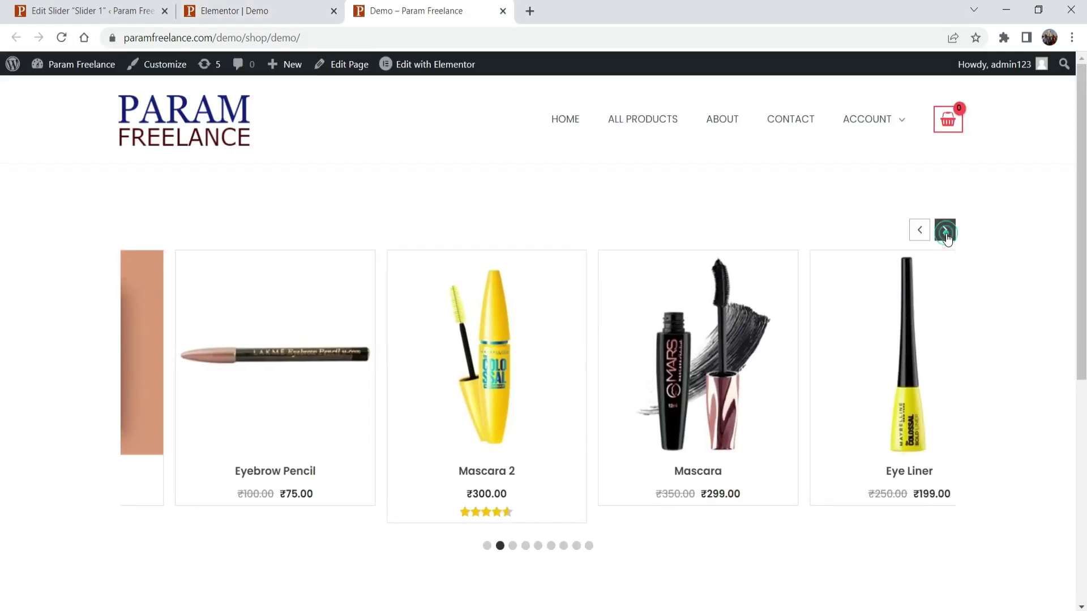
{"action": "left_click", "coordinate": [946, 232]}
{"action": "left_click", "coordinate": [946, 232]}
{"action": "left_click", "coordinate": [946, 232]}
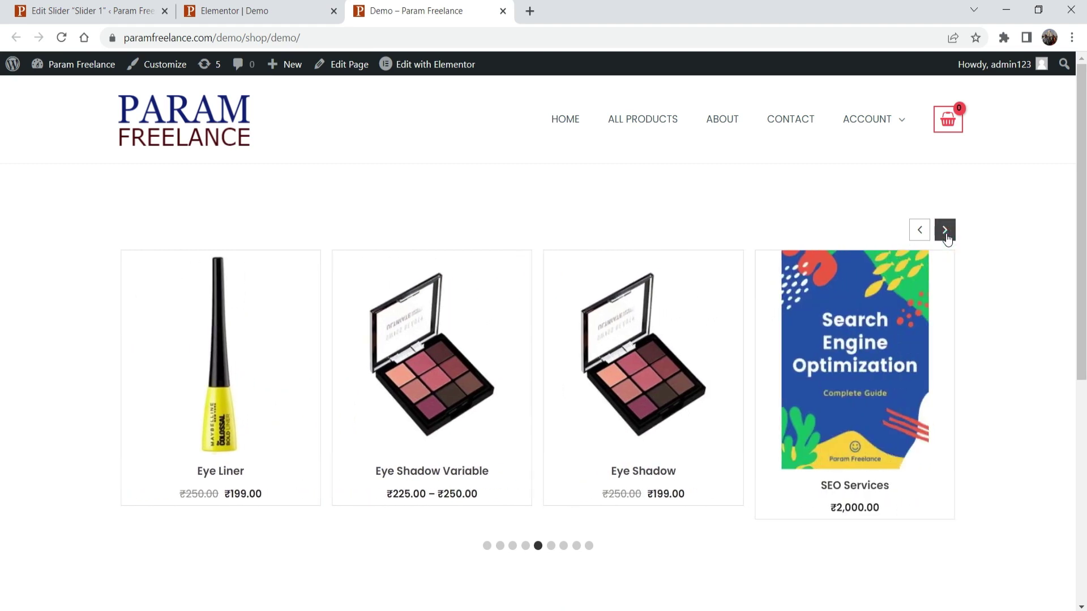
{"action": "left_click", "coordinate": [946, 232]}
- Switch Slider 1's pre-made template to Template One in the template settings and update the slider
{"action": "left_click", "coordinate": [66, 11]}
{"action": "scroll", "coordinate": [631, 297], "scroll_direction": "down", "scroll_amount": 7}
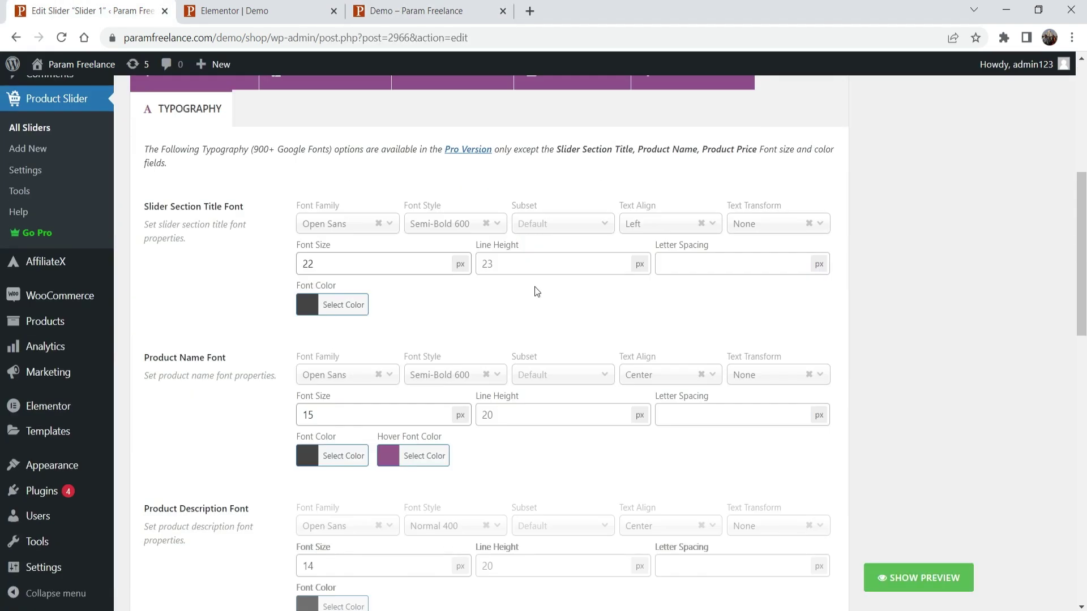
{"action": "scroll", "coordinate": [534, 289], "scroll_direction": "up", "scroll_amount": 5}
{"action": "left_click", "coordinate": [333, 305]}
{"action": "scroll", "coordinate": [334, 315], "scroll_direction": "down", "scroll_amount": 7}
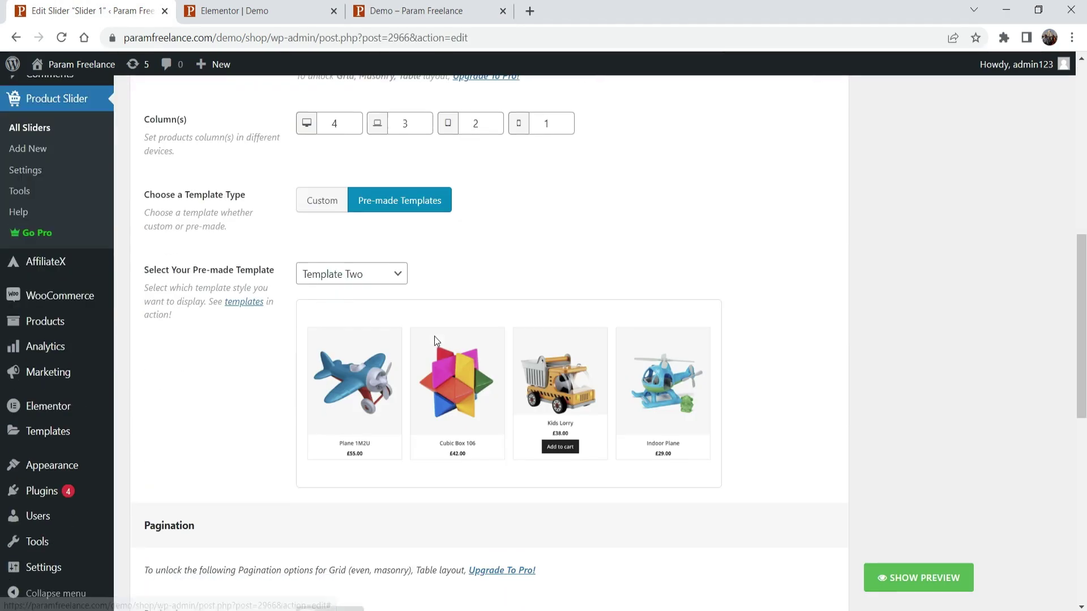
{"action": "left_click", "coordinate": [386, 276]}
{"action": "left_click", "coordinate": [380, 293]}
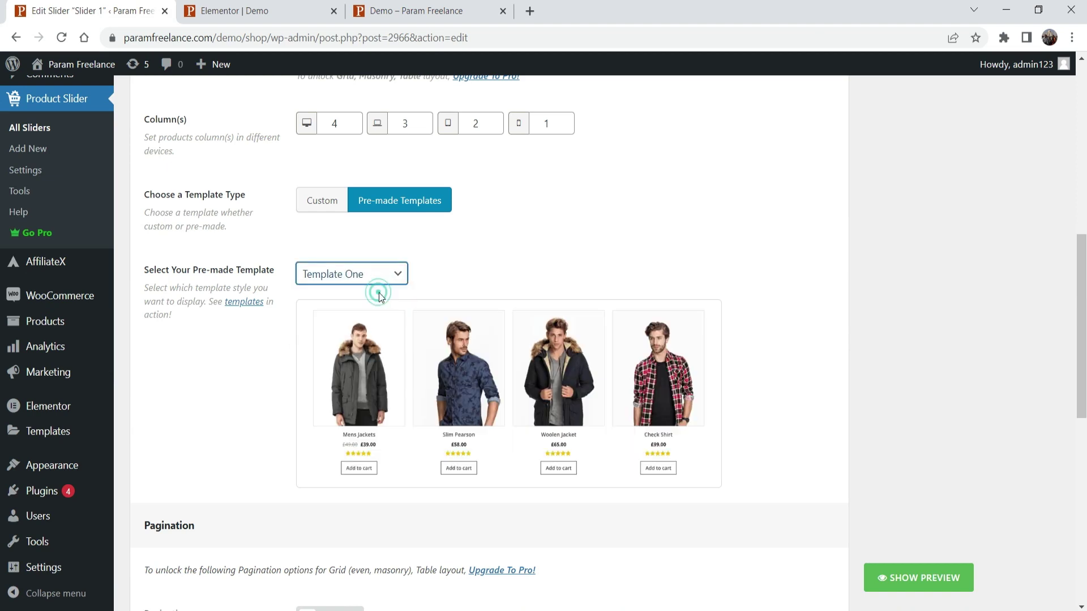
{"action": "scroll", "coordinate": [1004, 221], "scroll_direction": "up", "scroll_amount": 10}
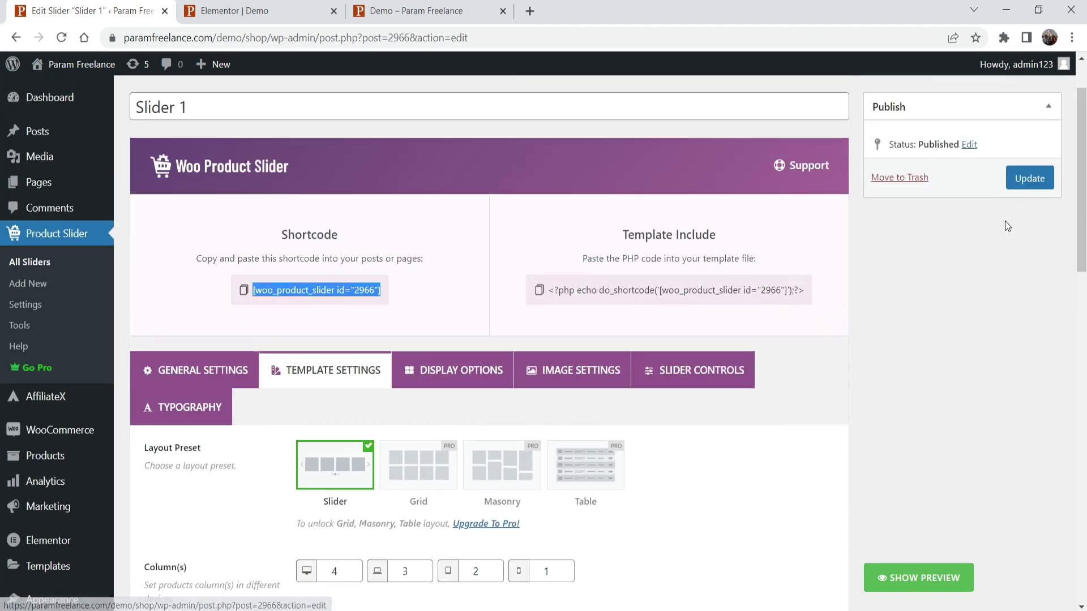
{"action": "left_click", "coordinate": [1034, 261]}
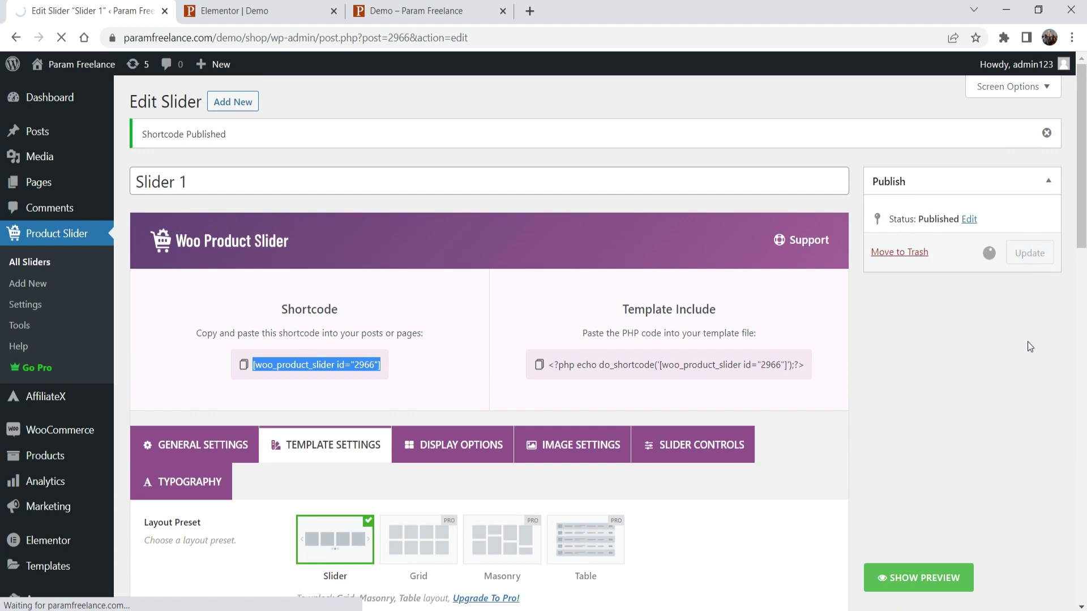
- Reload the live Demo page to check the changed template and advance the slider once
{"action": "key", "text": "ctrl+3"}
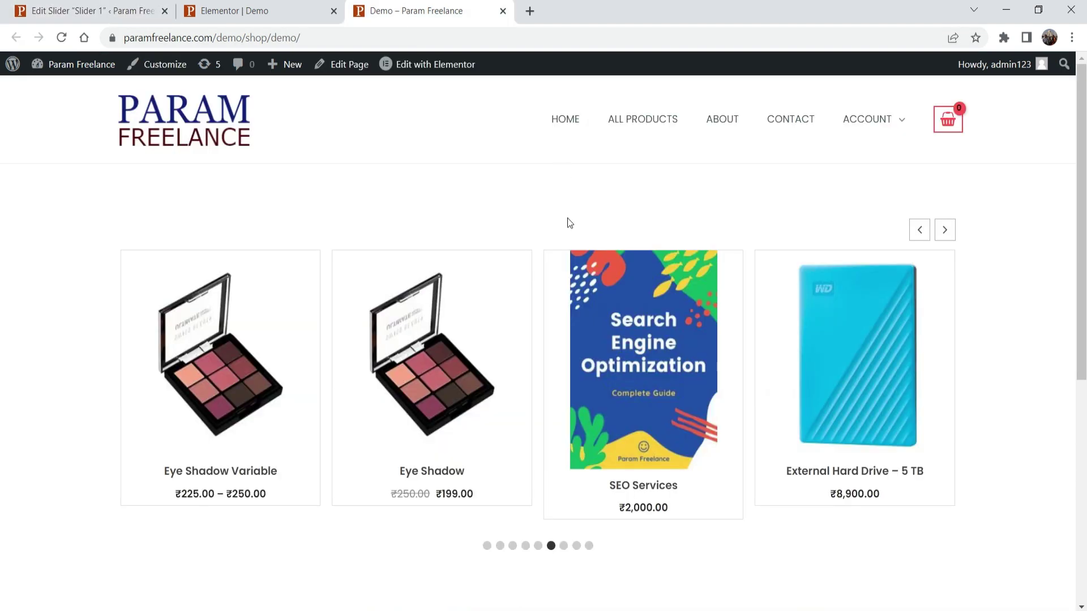
{"action": "left_click", "coordinate": [62, 38]}
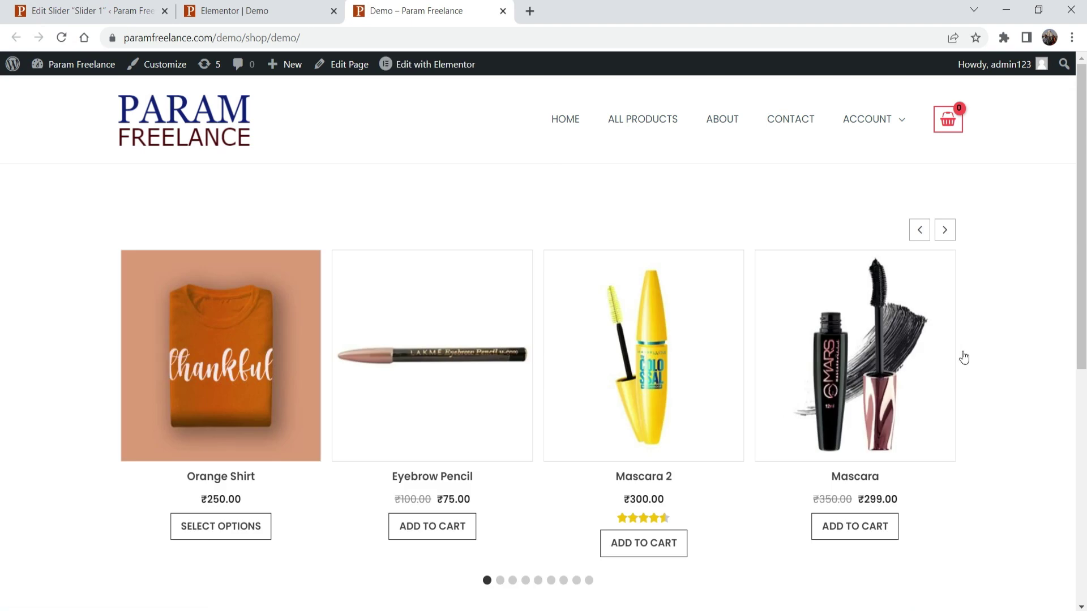
{"action": "left_click", "coordinate": [945, 230]}
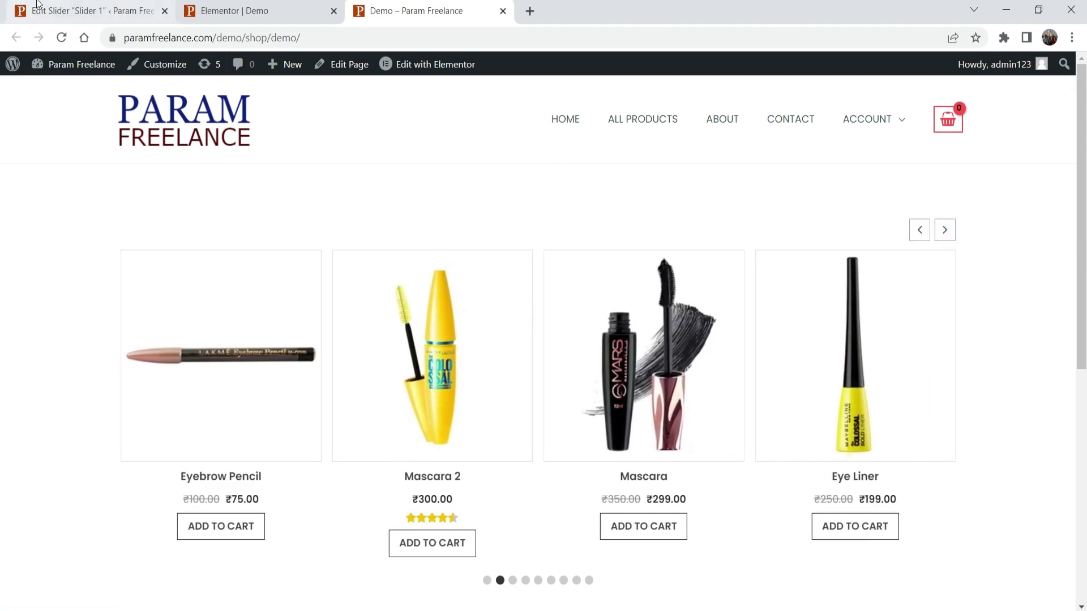
- Return to the WordPress admin and open the page for adding new plugins
{"action": "left_click", "coordinate": [62, 11]}
{"action": "scroll", "coordinate": [932, 373], "scroll_direction": "down", "scroll_amount": 5}
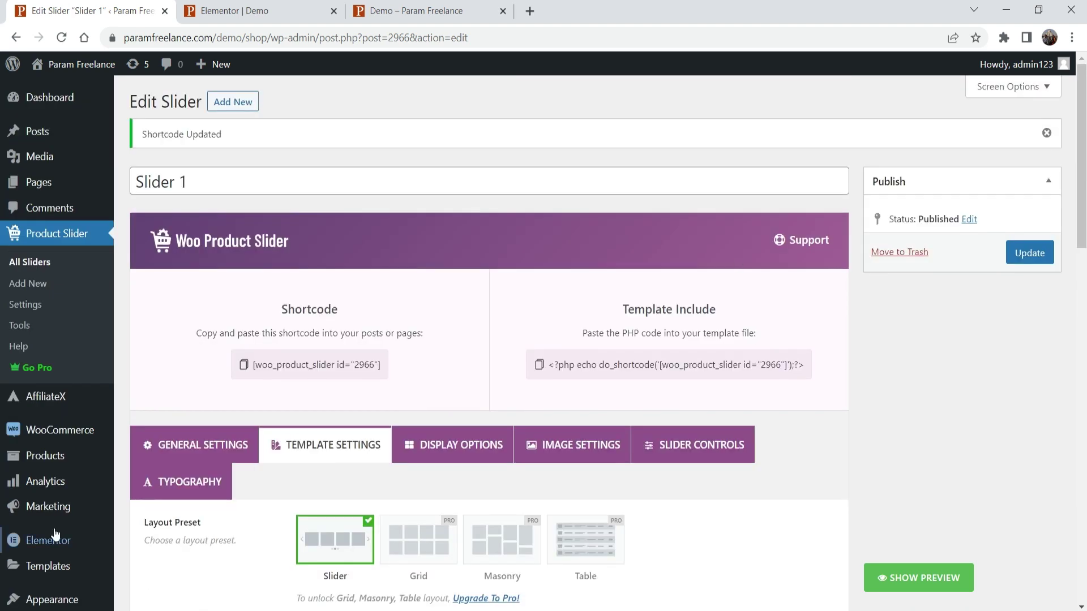
{"action": "scroll", "coordinate": [71, 400], "scroll_direction": "down", "scroll_amount": 2}
{"action": "scroll", "coordinate": [71, 402], "scroll_direction": "down", "scroll_amount": 1}
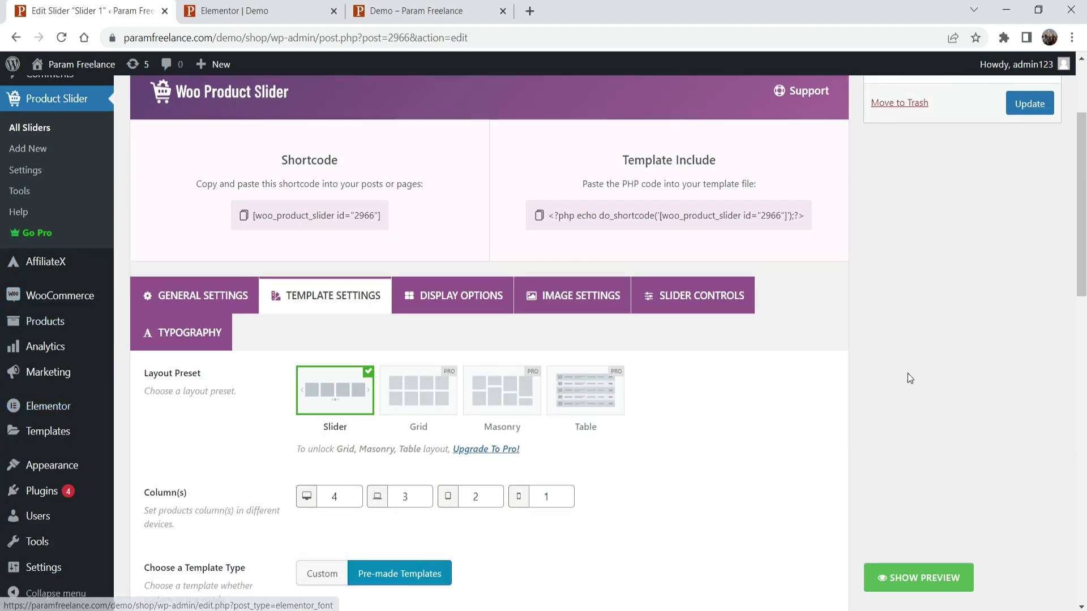
{"action": "mouse_move", "coordinate": [42, 491]}
{"action": "left_click", "coordinate": [148, 516]}
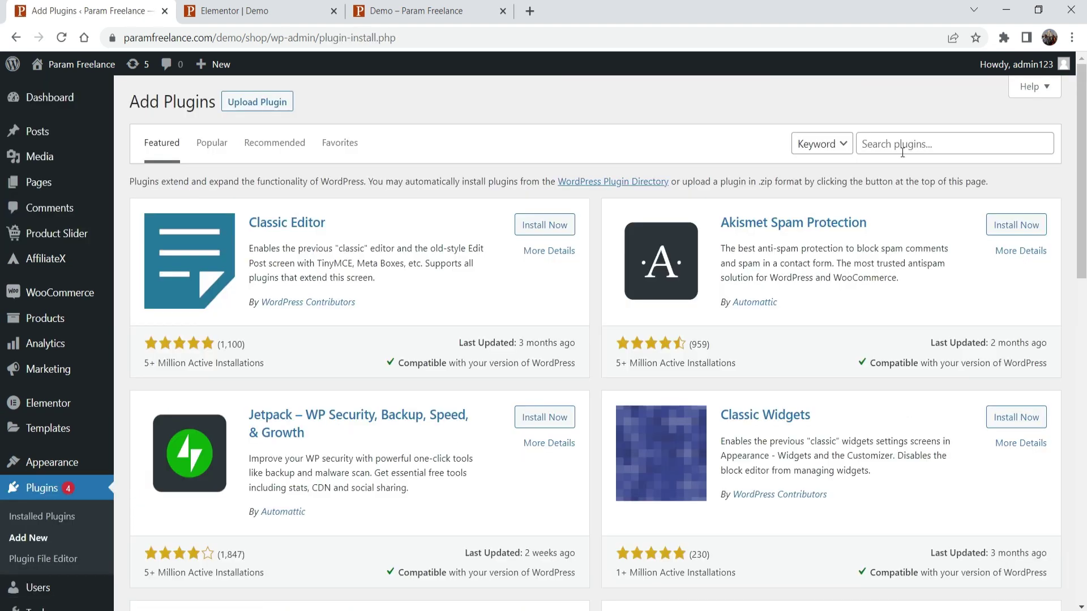
- Search for "product slider for woocommerce", and install and activate Product Slider for WooCommerce by PickPlugins
{"action": "left_click", "coordinate": [905, 141]}
{"action": "type", "text": "produ"}
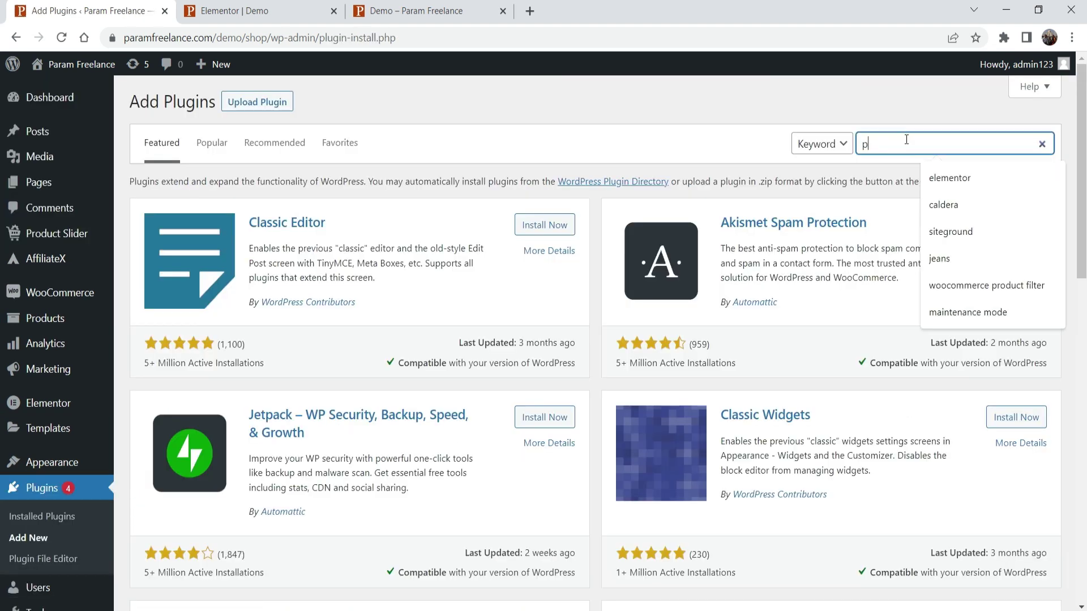
{"action": "type", "text": "ct slider for woocommerce"}
{"action": "key", "text": "Return"}
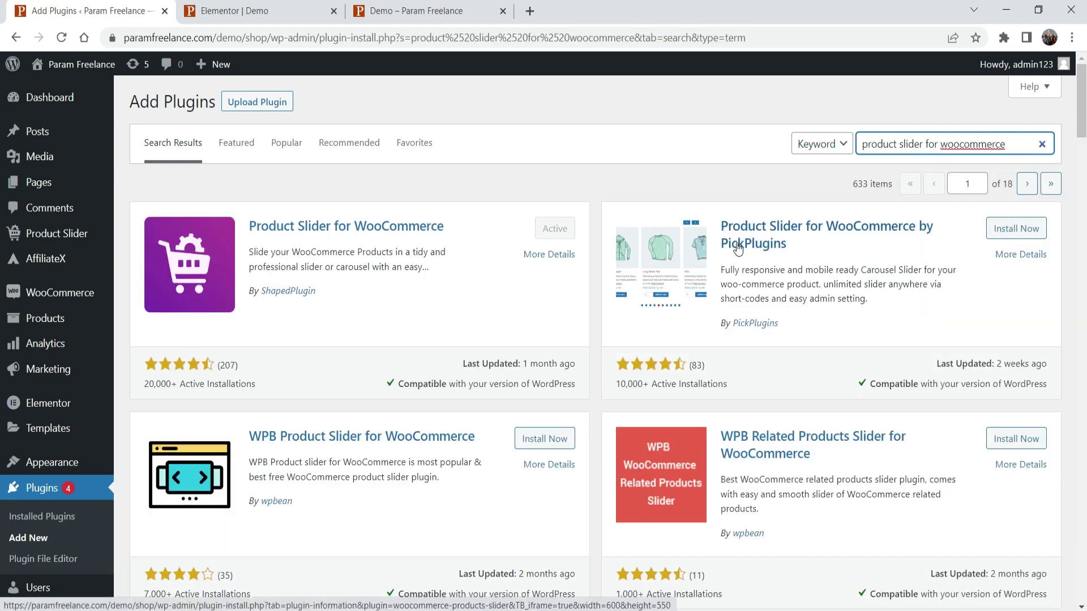
{"action": "left_click", "coordinate": [1022, 228]}
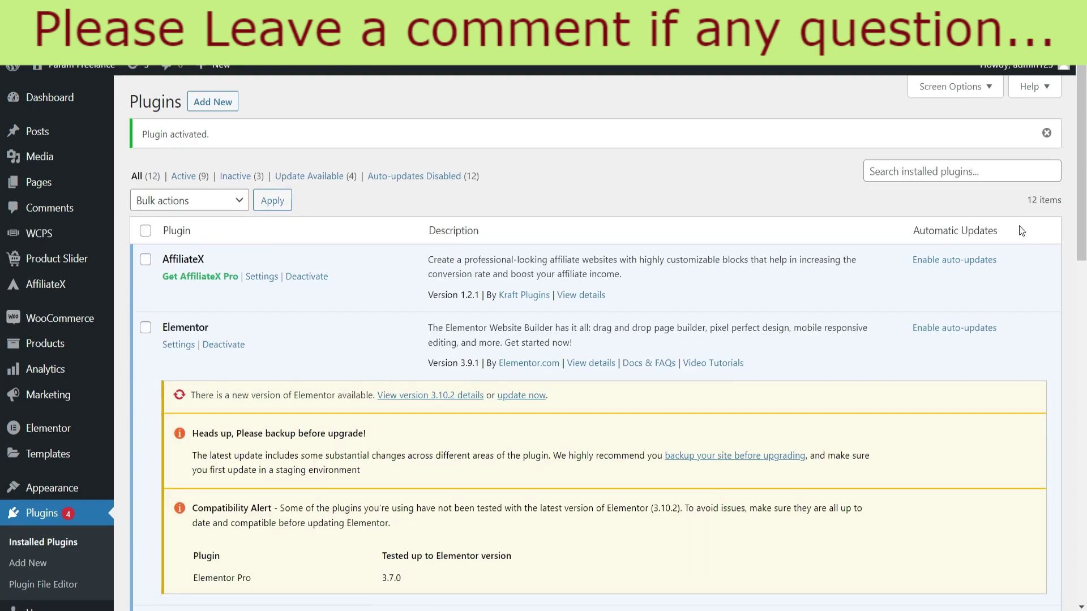
- Start a new WCPS slider titled "Slider 1 - 1" with Products as the slider source
{"action": "mouse_move", "coordinate": [27, 244]}
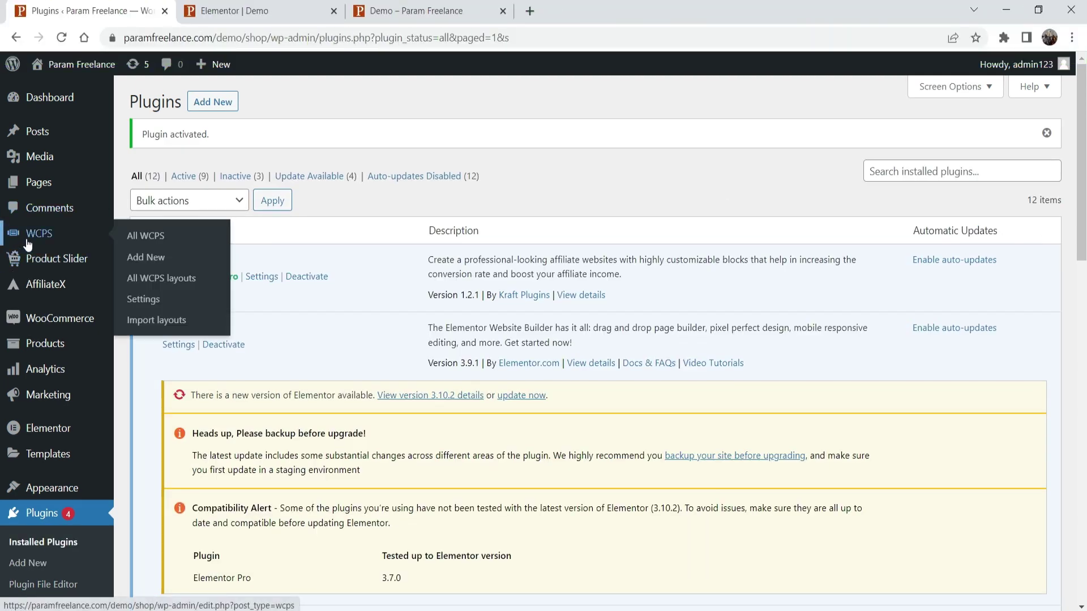
{"action": "left_click", "coordinate": [28, 238]}
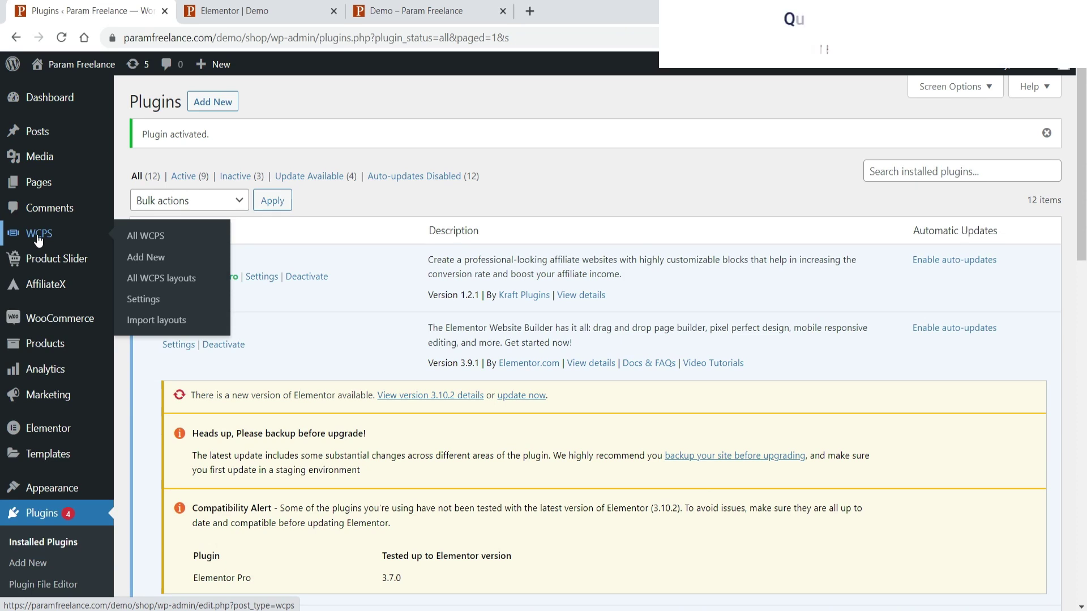
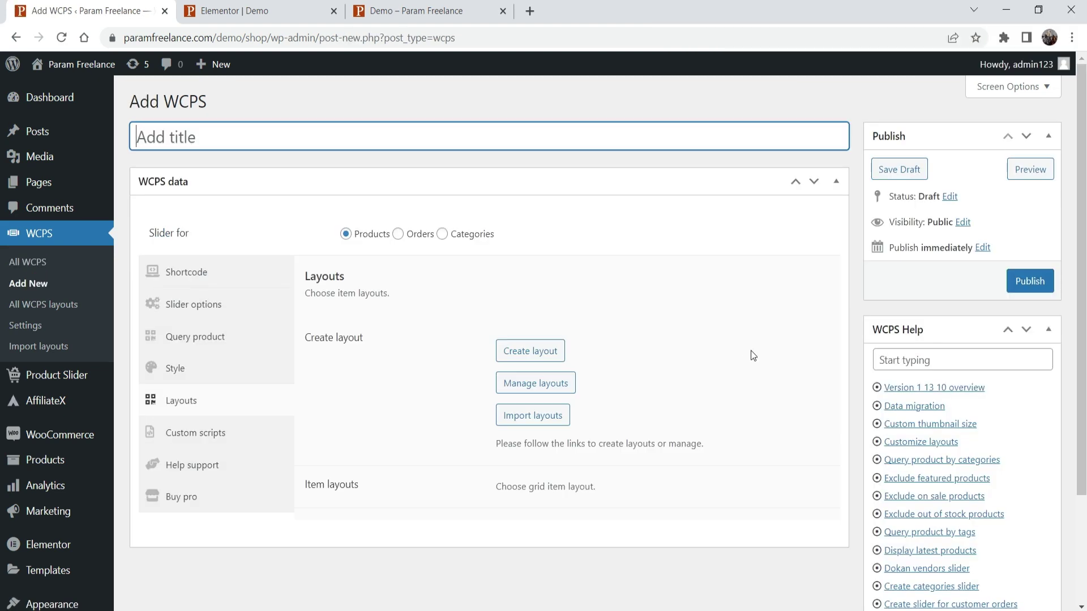
{"action": "type", "text": "Slider 1 - 1"}
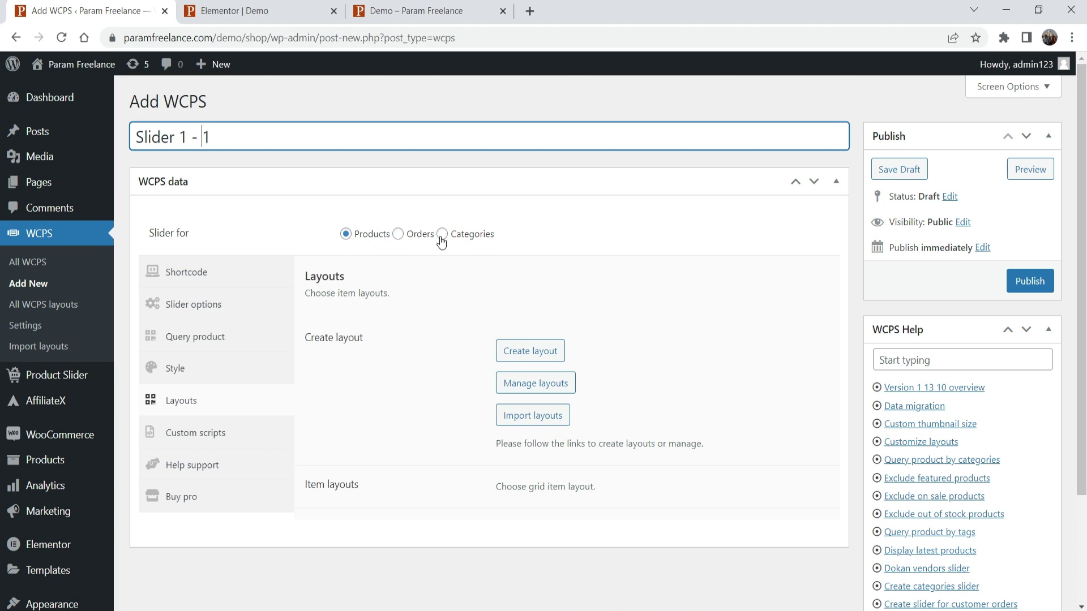
{"action": "left_click", "coordinate": [346, 235]}
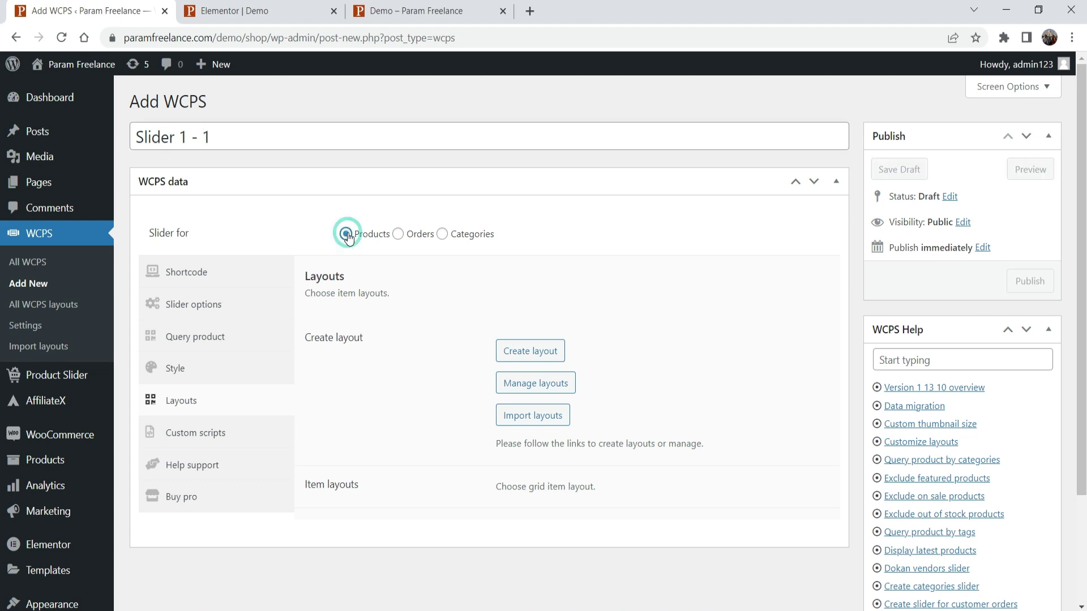
- In the slider options, set the slider column count to 4 in desktop and 3 in tablet & small desktop
{"action": "left_click", "coordinate": [196, 267]}
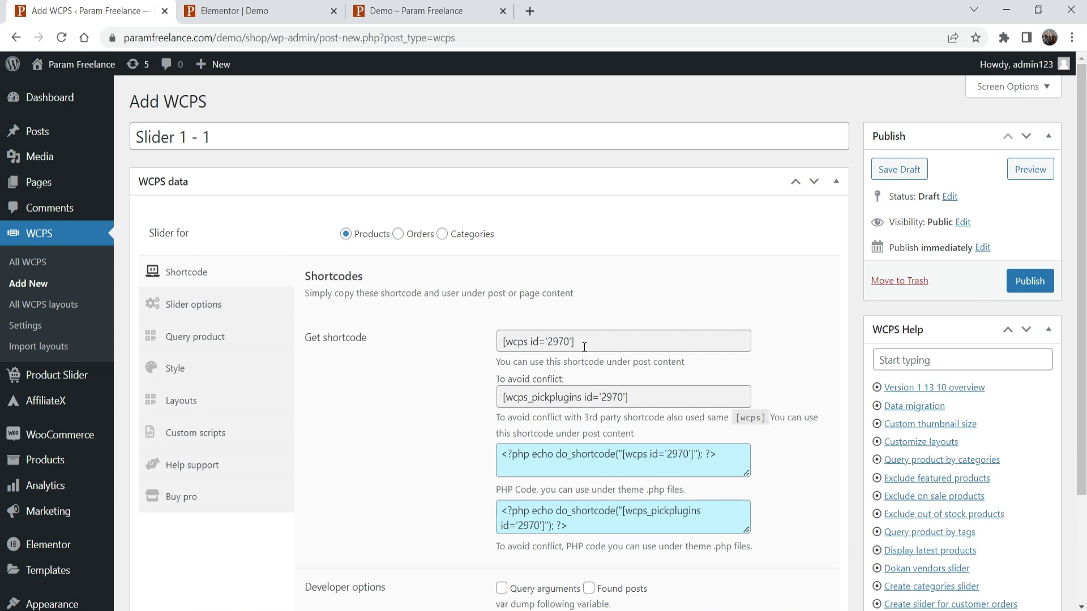
{"action": "left_click", "coordinate": [184, 308]}
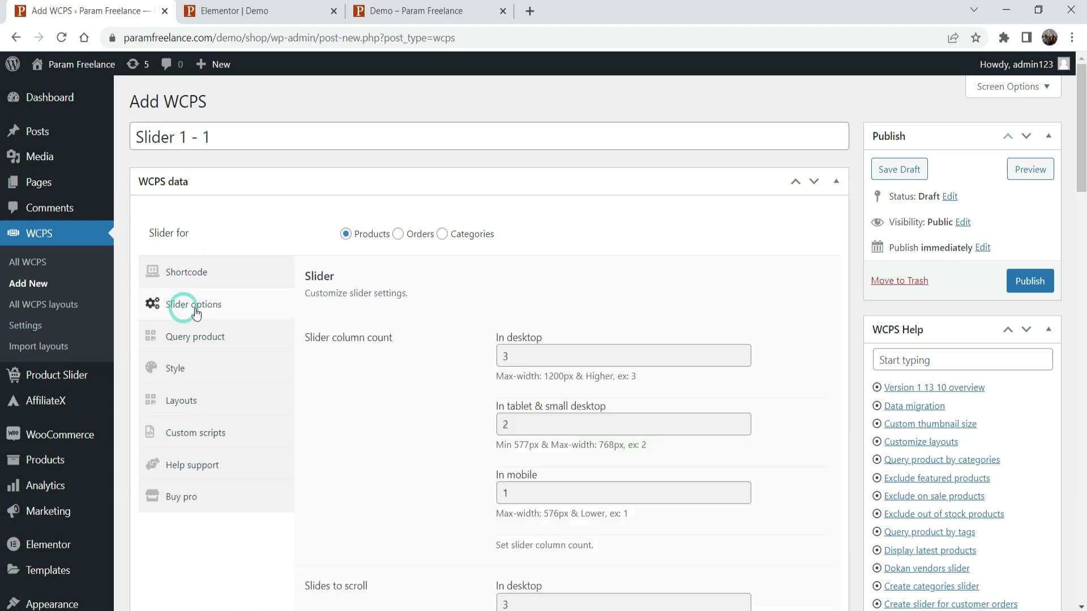
{"action": "scroll", "coordinate": [656, 306], "scroll_direction": "down", "scroll_amount": 1}
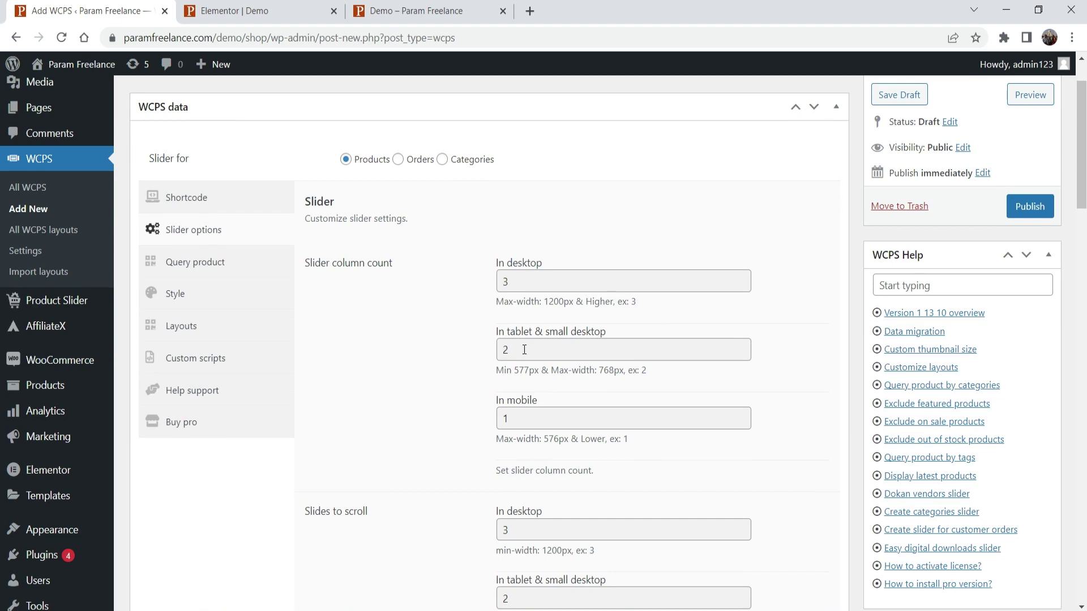
{"action": "scroll", "coordinate": [445, 336], "scroll_direction": "down", "scroll_amount": 4}
{"action": "scroll", "coordinate": [465, 255], "scroll_direction": "up", "scroll_amount": 4}
{"action": "left_click", "coordinate": [445, 275]}
{"action": "type", "text": "4"}
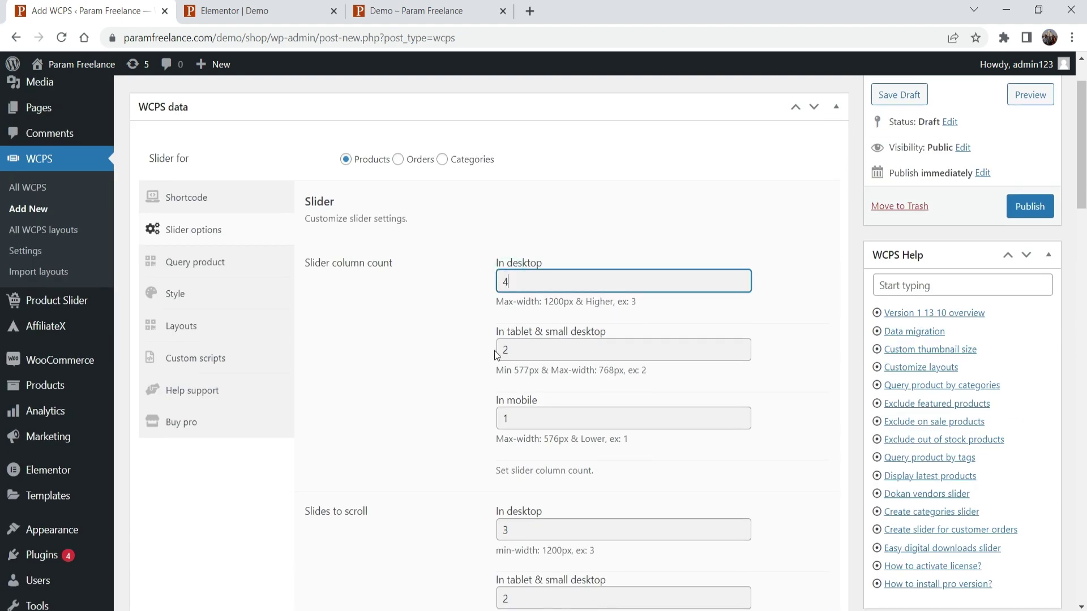
{"action": "key", "text": "Tab"}
{"action": "type", "text": "3"}
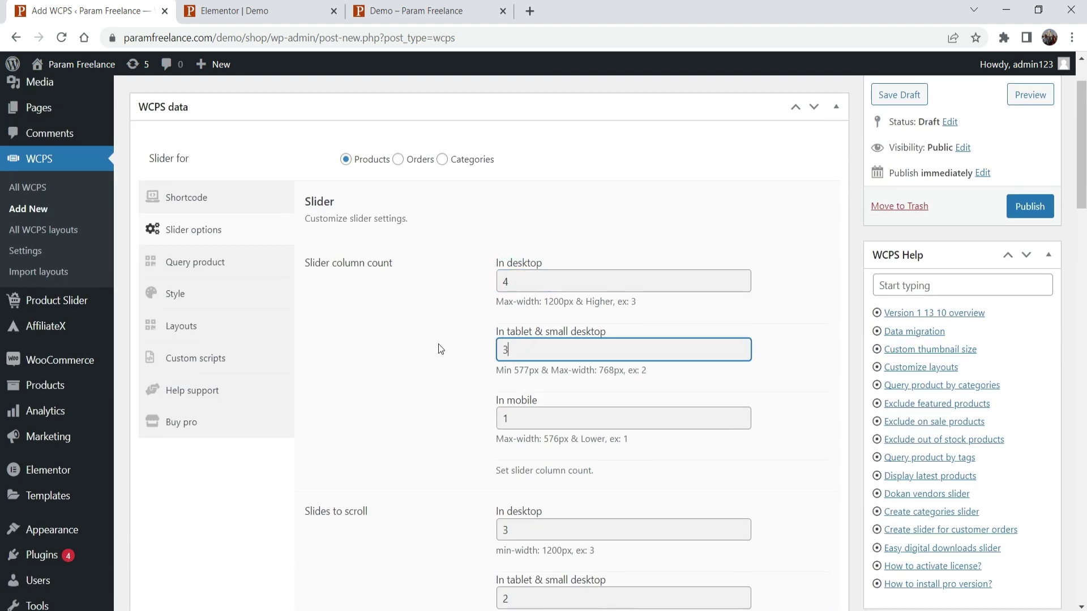
{"action": "key", "text": "Tab"}
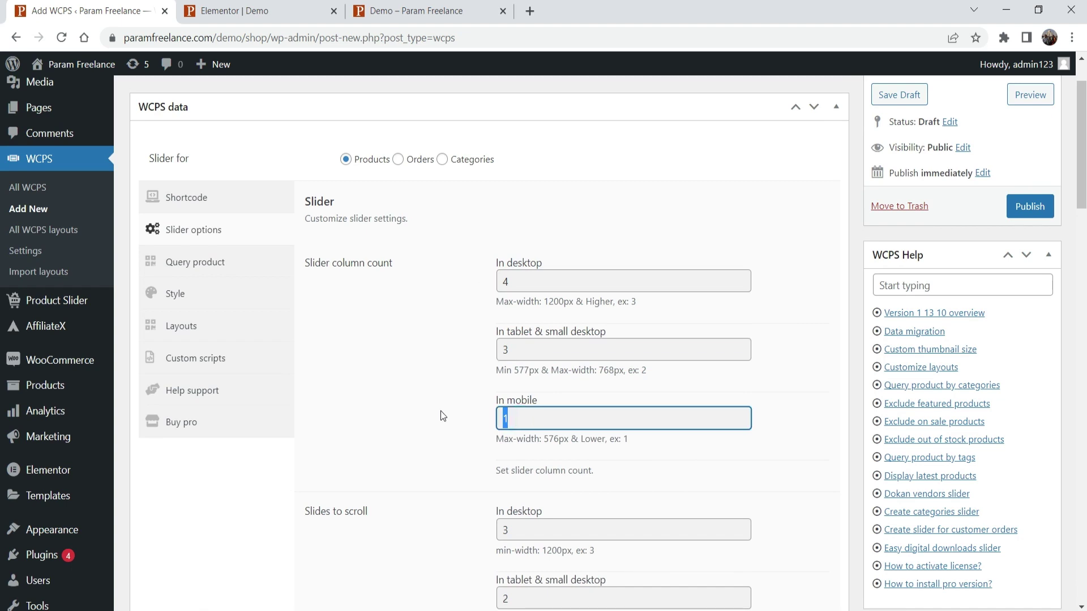
{"action": "left_click", "coordinate": [442, 414]}
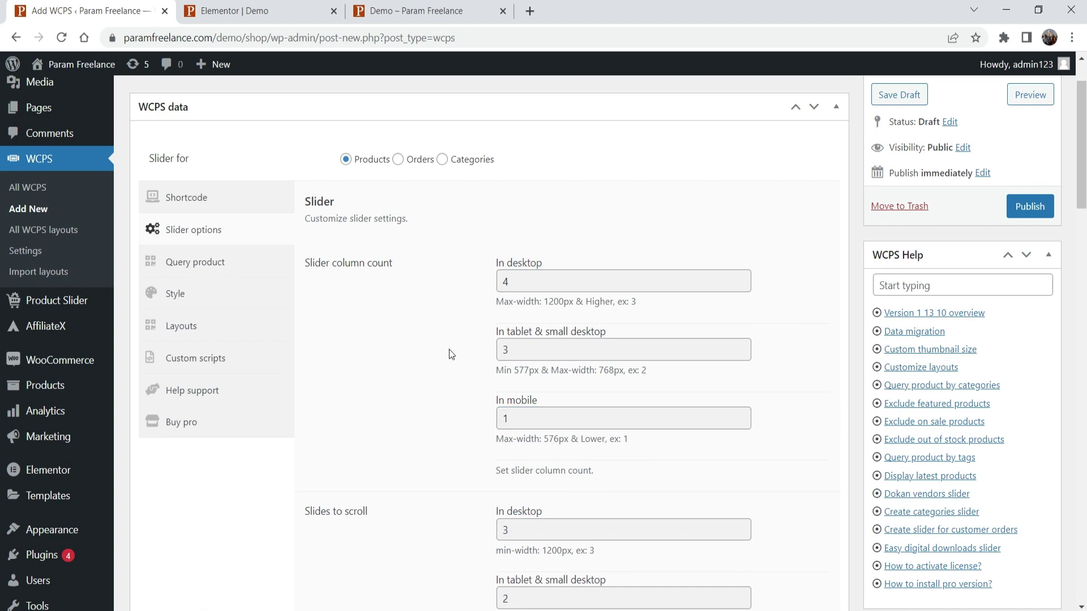
- Set the slides to scroll to 2 in desktop and 1 in tablet & small desktop
{"action": "scroll", "coordinate": [440, 350], "scroll_direction": "down", "scroll_amount": 5}
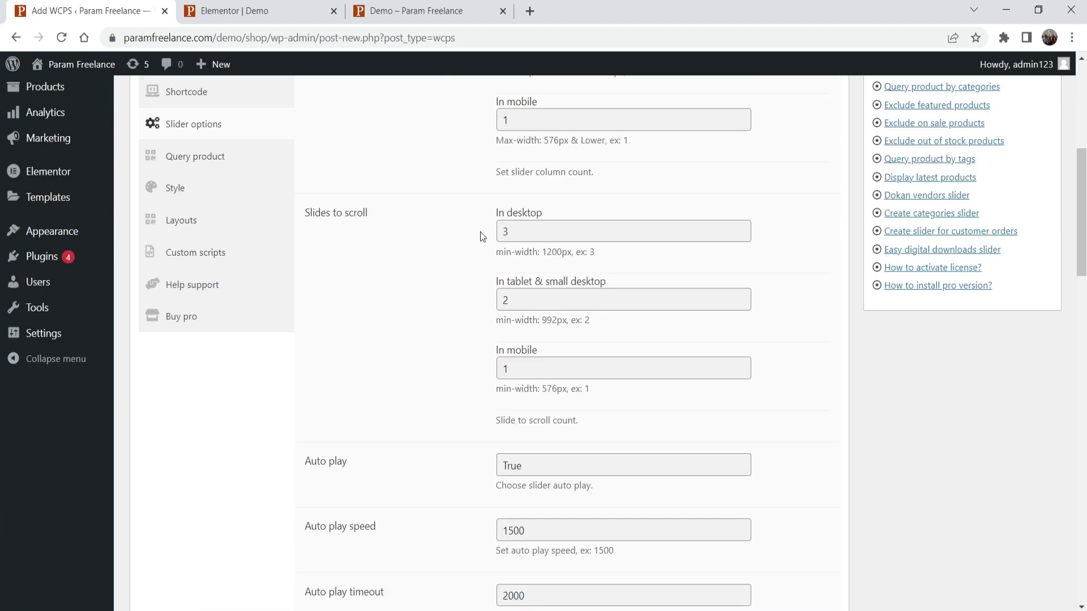
{"action": "double_click", "coordinate": [525, 230]}
{"action": "type", "text": "2"}
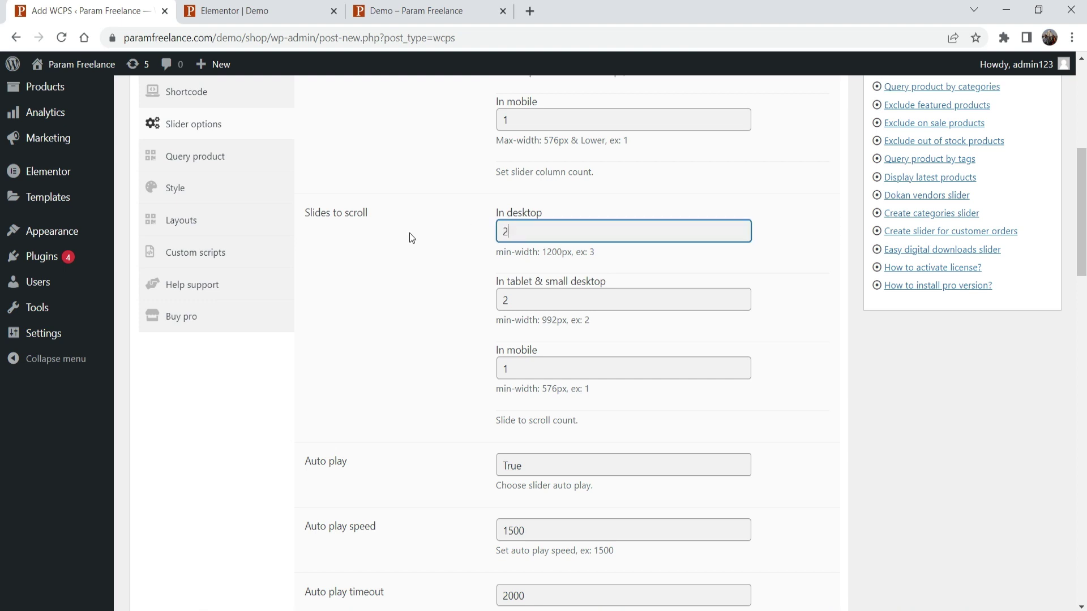
{"action": "double_click", "coordinate": [524, 300]}
{"action": "type", "text": "1"}
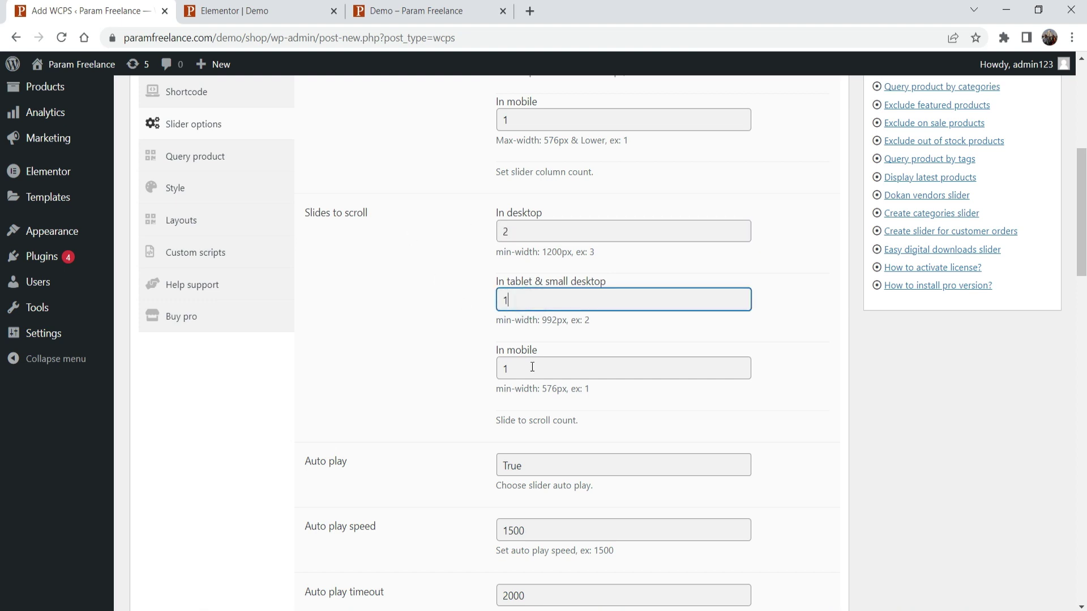
{"action": "left_click", "coordinate": [403, 360]}
- Choose True for the slider loop and False for the slider center
{"action": "scroll", "coordinate": [403, 360], "scroll_direction": "down", "scroll_amount": 4}
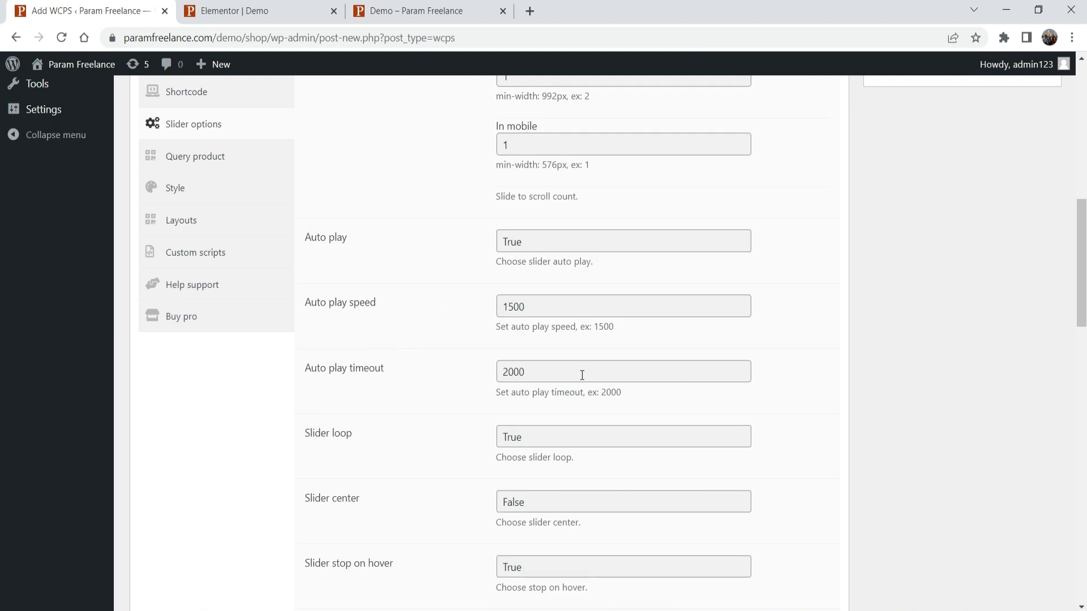
{"action": "scroll", "coordinate": [562, 358], "scroll_direction": "down", "scroll_amount": 3}
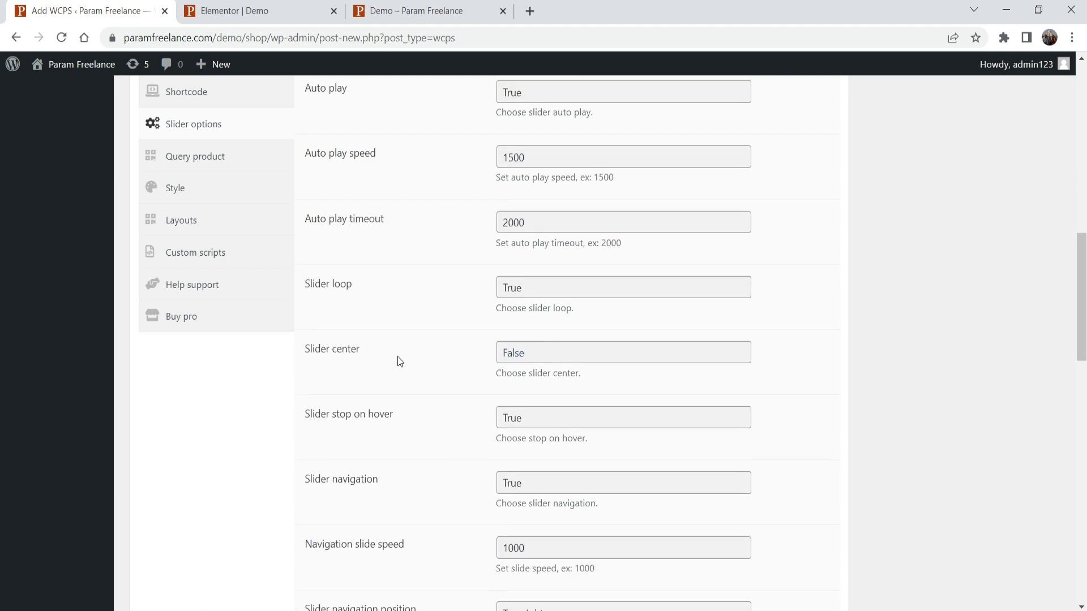
{"action": "left_click", "coordinate": [547, 297]}
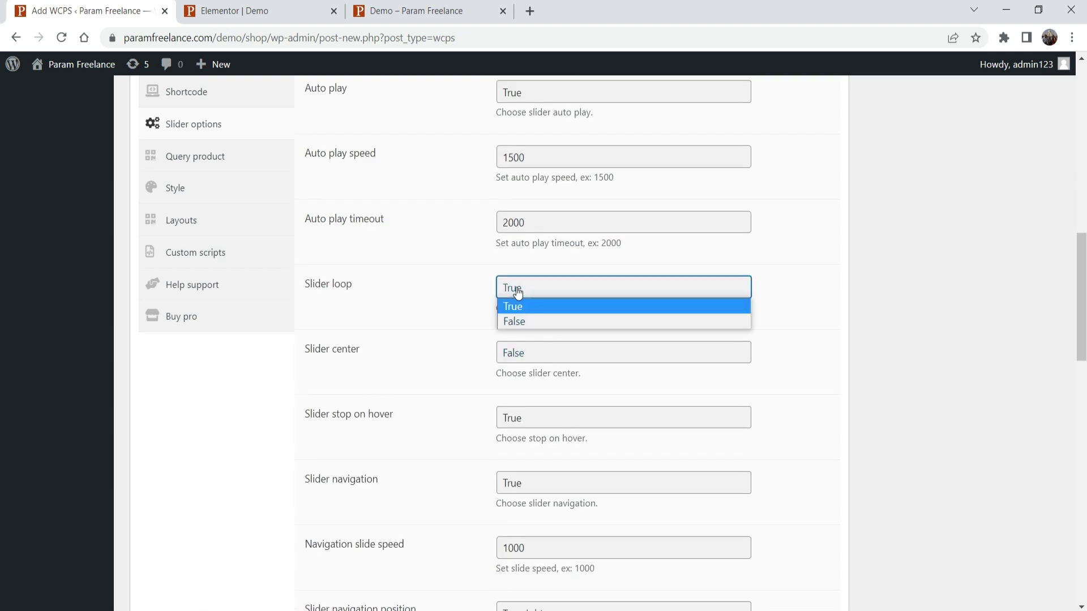
{"action": "left_click", "coordinate": [512, 304]}
{"action": "left_click", "coordinate": [547, 362]}
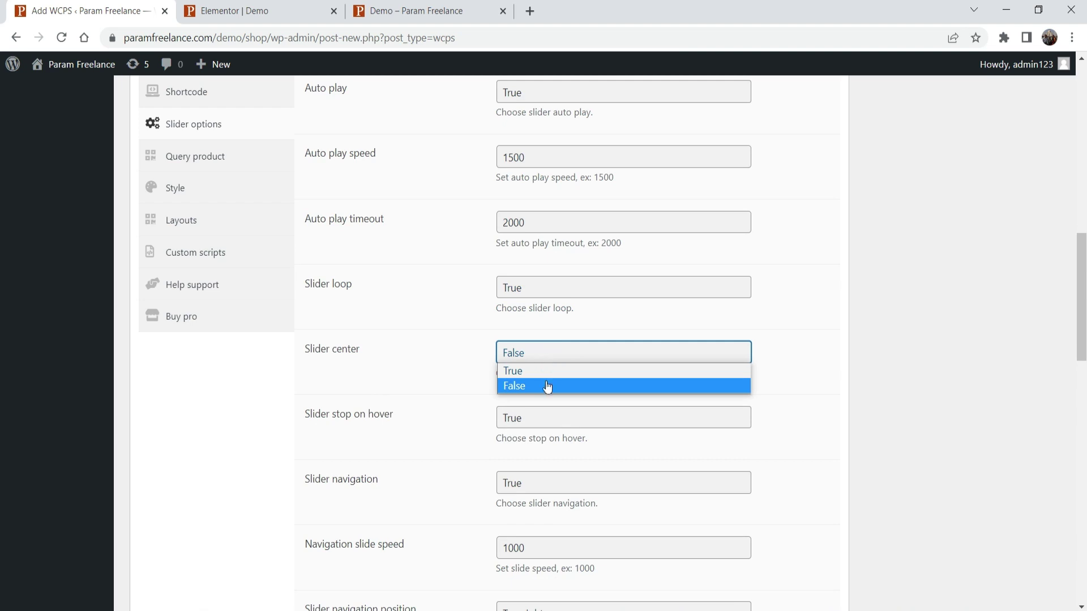
{"action": "left_click", "coordinate": [547, 385]}
- Review the remaining slider options for stop on hover, navigation, dots, lazy load and dragging
{"action": "scroll", "coordinate": [396, 374], "scroll_direction": "down", "scroll_amount": 3}
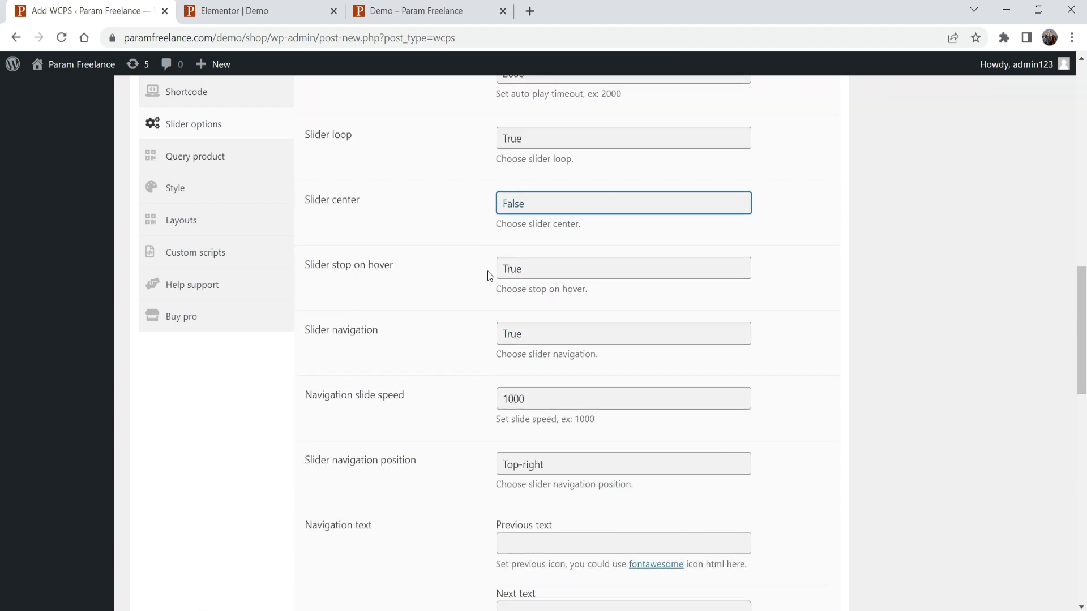
{"action": "scroll", "coordinate": [427, 375], "scroll_direction": "down", "scroll_amount": 8}
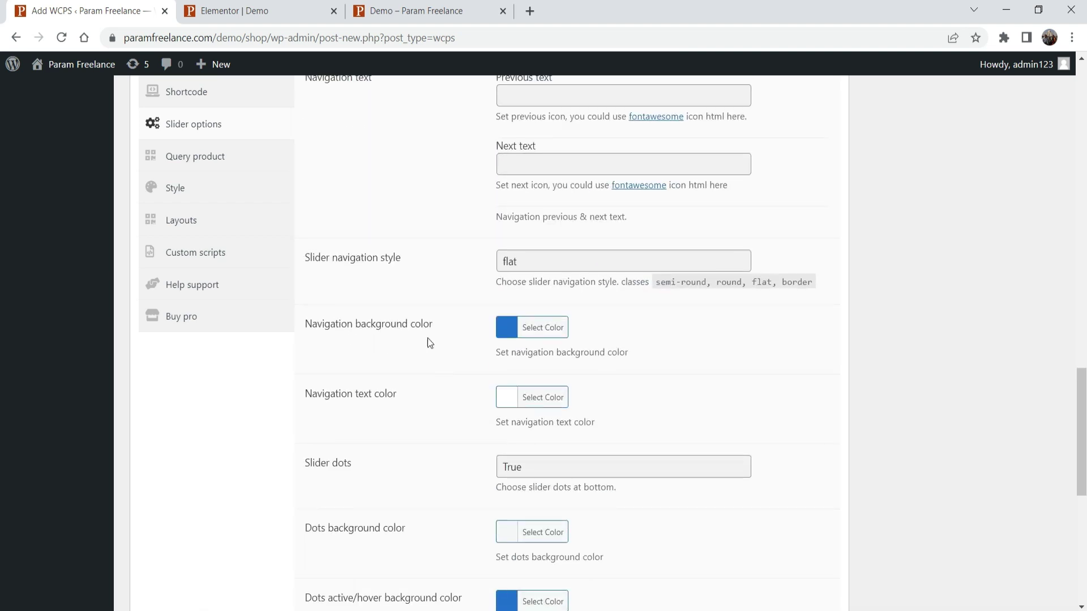
{"action": "scroll", "coordinate": [474, 363], "scroll_direction": "down", "scroll_amount": 7}
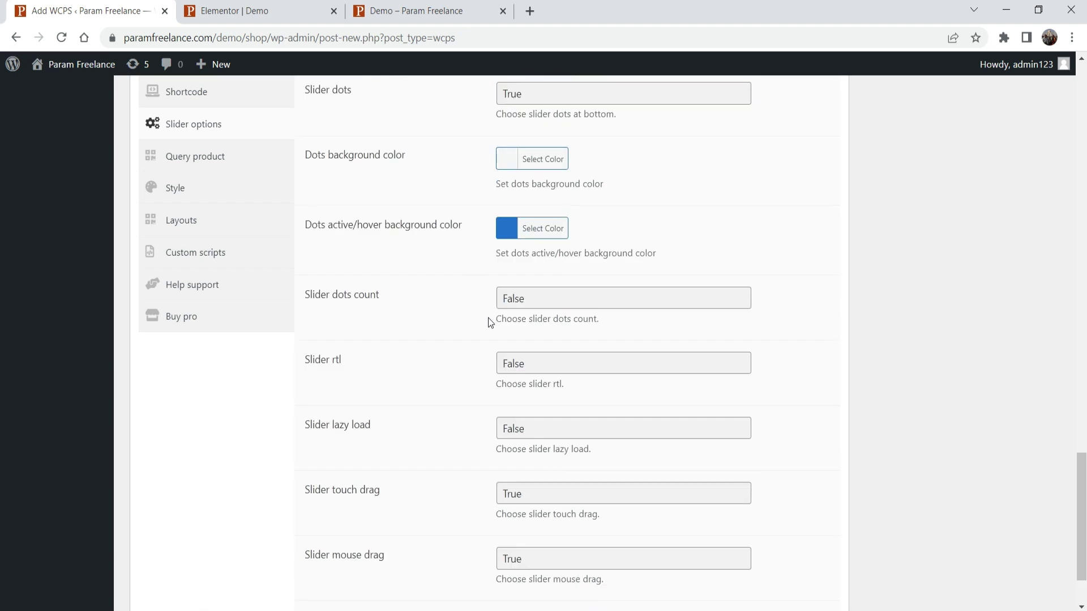
{"action": "scroll", "coordinate": [488, 317], "scroll_direction": "down", "scroll_amount": 2}
{"action": "scroll", "coordinate": [453, 327], "scroll_direction": "up", "scroll_amount": 13}
{"action": "scroll", "coordinate": [453, 327], "scroll_direction": "up", "scroll_amount": 20}
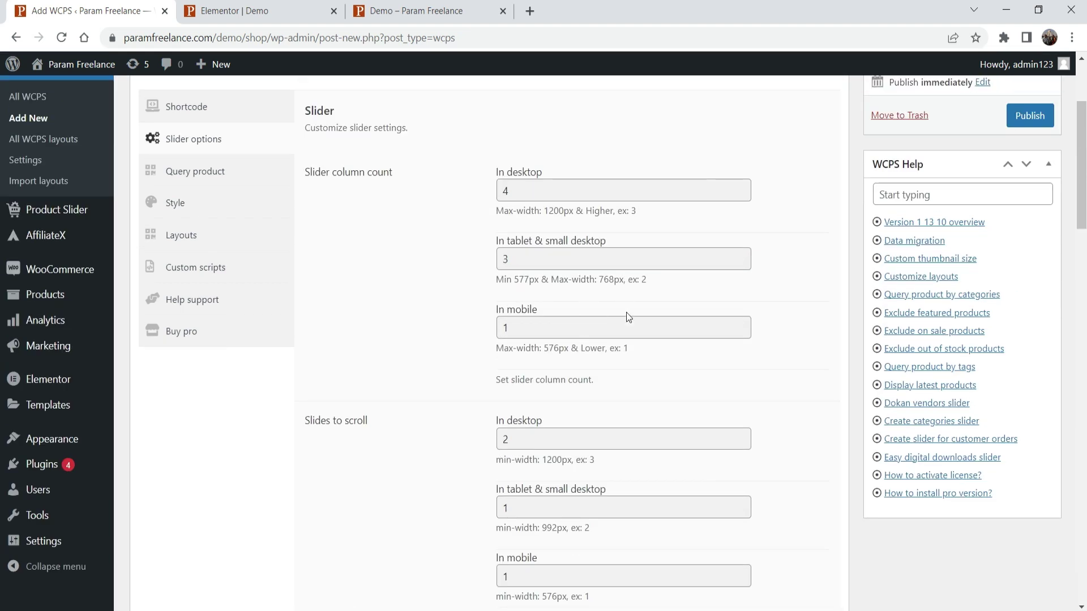
- In the product query settings, expand the product categories, try the Cosmetics term and select Electronics
{"action": "left_click", "coordinate": [191, 175]}
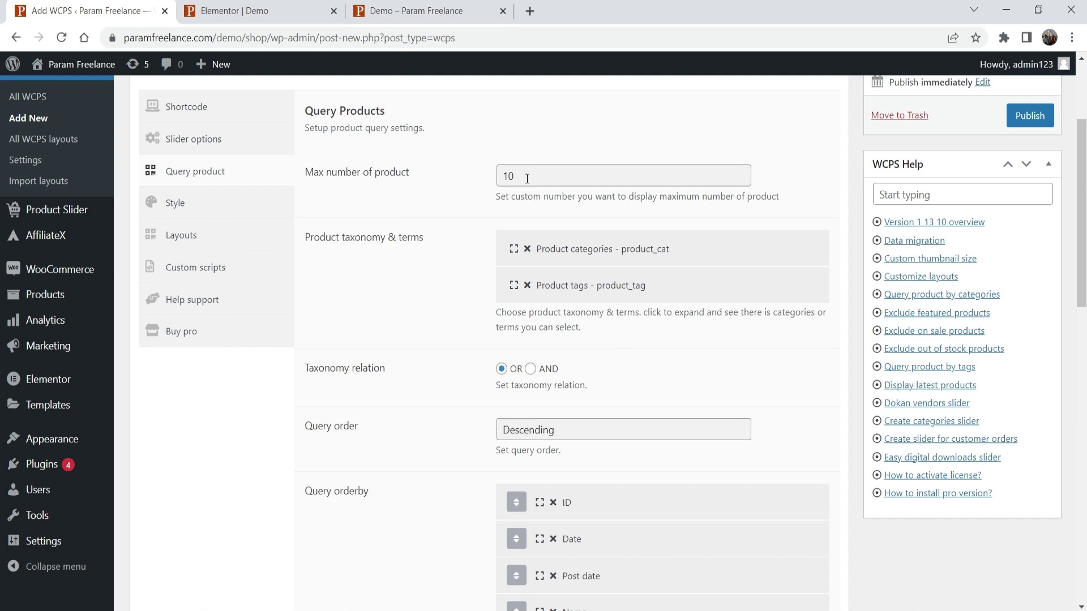
{"action": "left_click", "coordinate": [514, 250]}
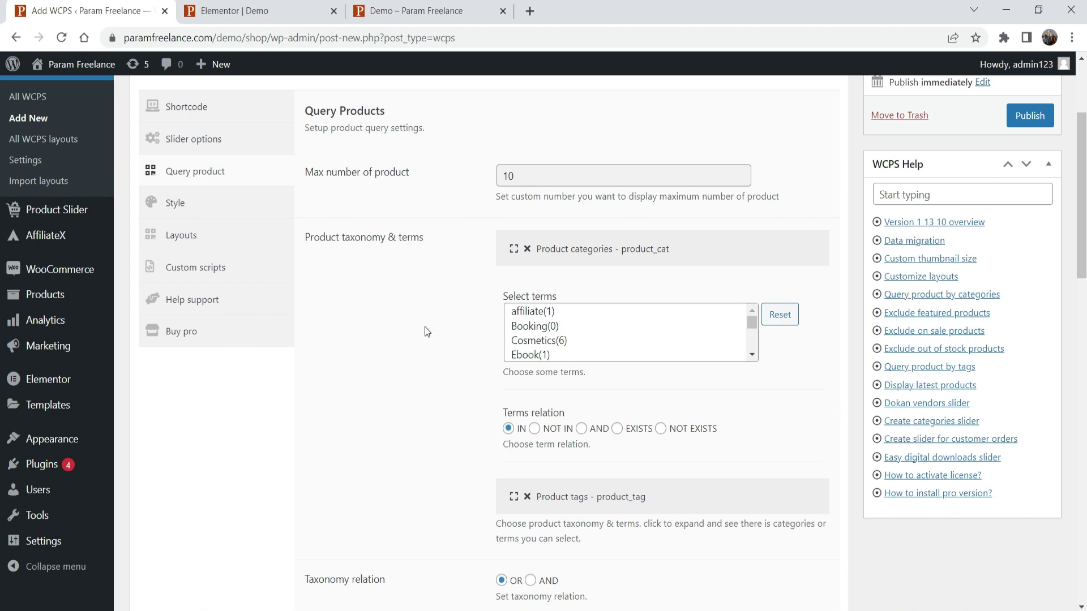
{"action": "left_click", "coordinate": [545, 341]}
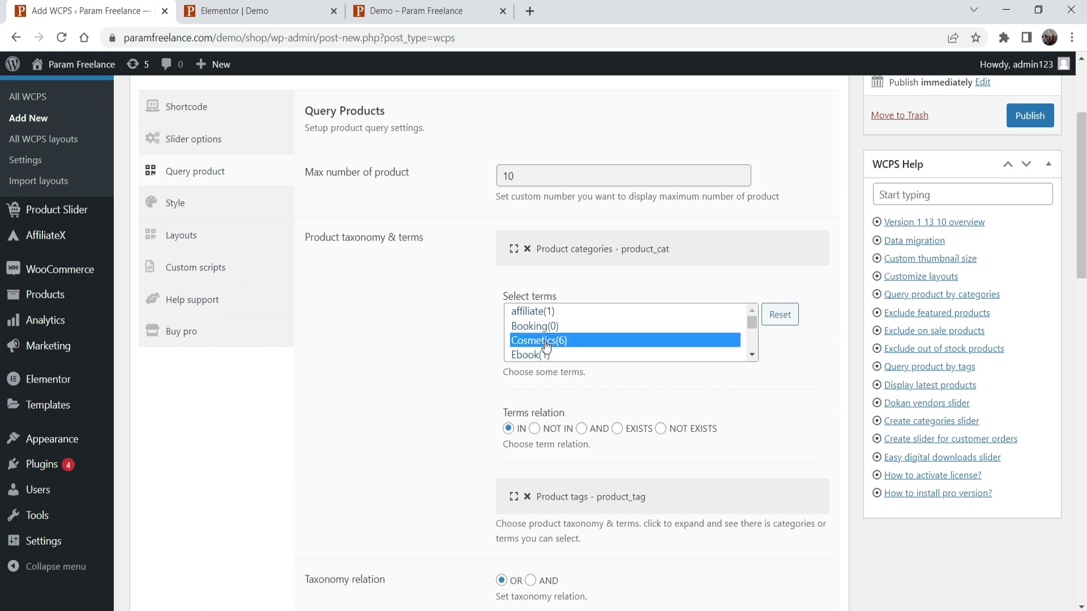
{"action": "left_click", "coordinate": [751, 355]}
{"action": "left_click", "coordinate": [751, 355]}
{"action": "left_click", "coordinate": [569, 323]}
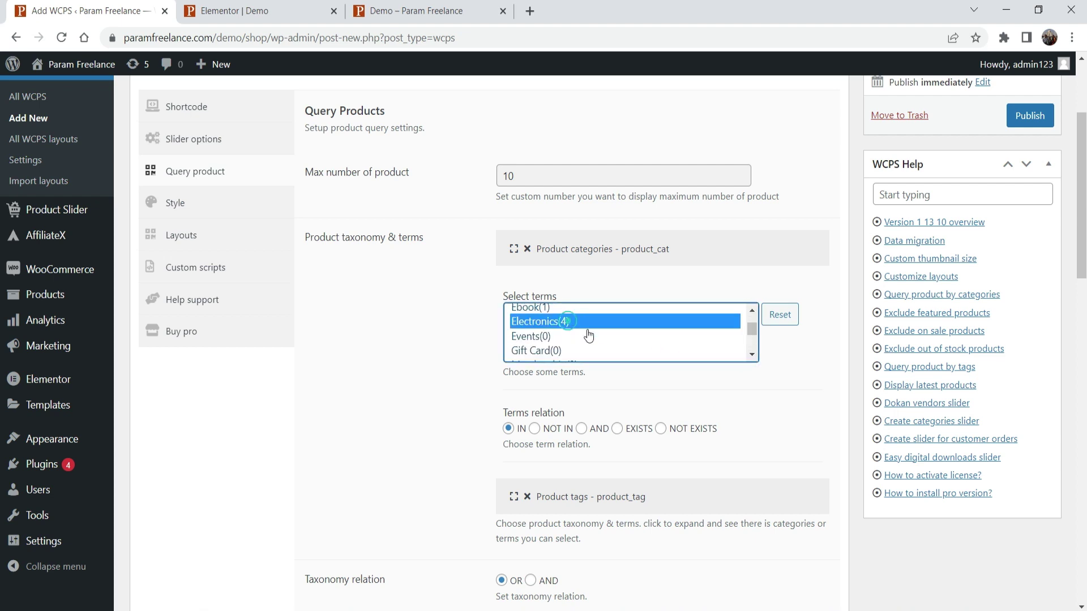
- Look through the other category terms and the remaining product query settings, from taxonomy relation and ordering to stock filters and product IDs
{"action": "scroll", "coordinate": [619, 339], "scroll_direction": "down", "scroll_amount": 3}
{"action": "scroll", "coordinate": [619, 340], "scroll_direction": "up", "scroll_amount": 2}
{"action": "scroll", "coordinate": [619, 339], "scroll_direction": "down", "scroll_amount": 2}
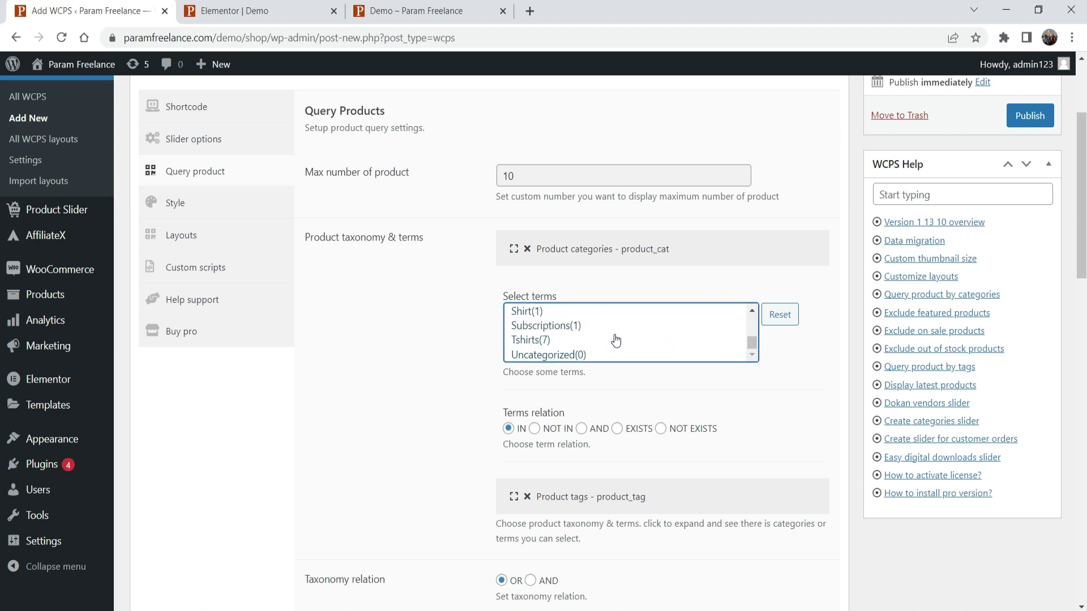
{"action": "scroll", "coordinate": [476, 339], "scroll_direction": "up", "scroll_amount": 2}
{"action": "scroll", "coordinate": [473, 340], "scroll_direction": "up", "scroll_amount": 1}
{"action": "scroll", "coordinate": [515, 328], "scroll_direction": "down", "scroll_amount": 4}
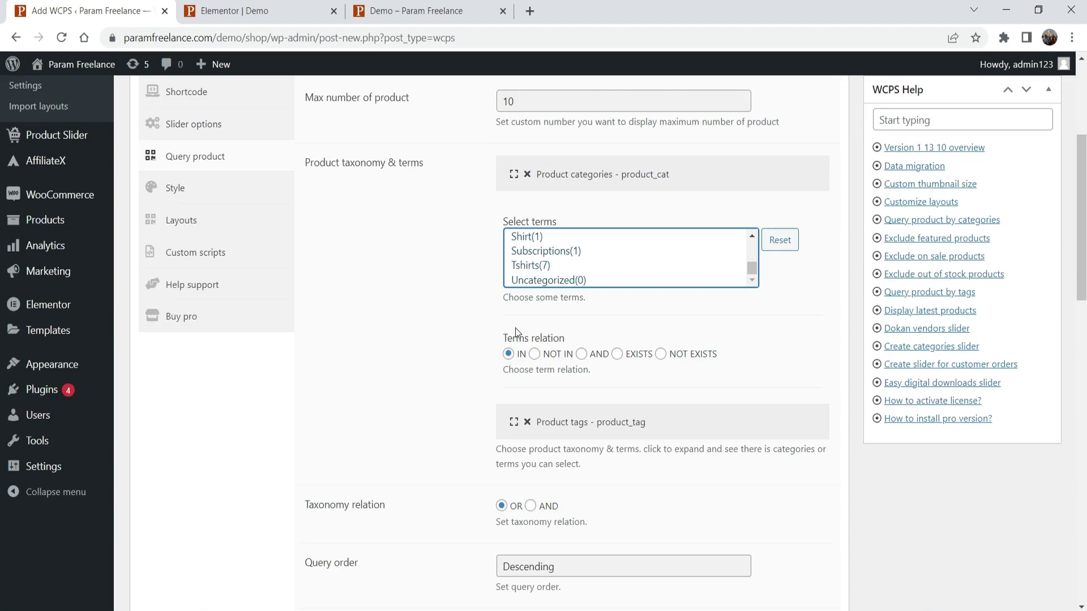
{"action": "left_click", "coordinate": [412, 344]}
{"action": "scroll", "coordinate": [419, 314], "scroll_direction": "down", "scroll_amount": 3}
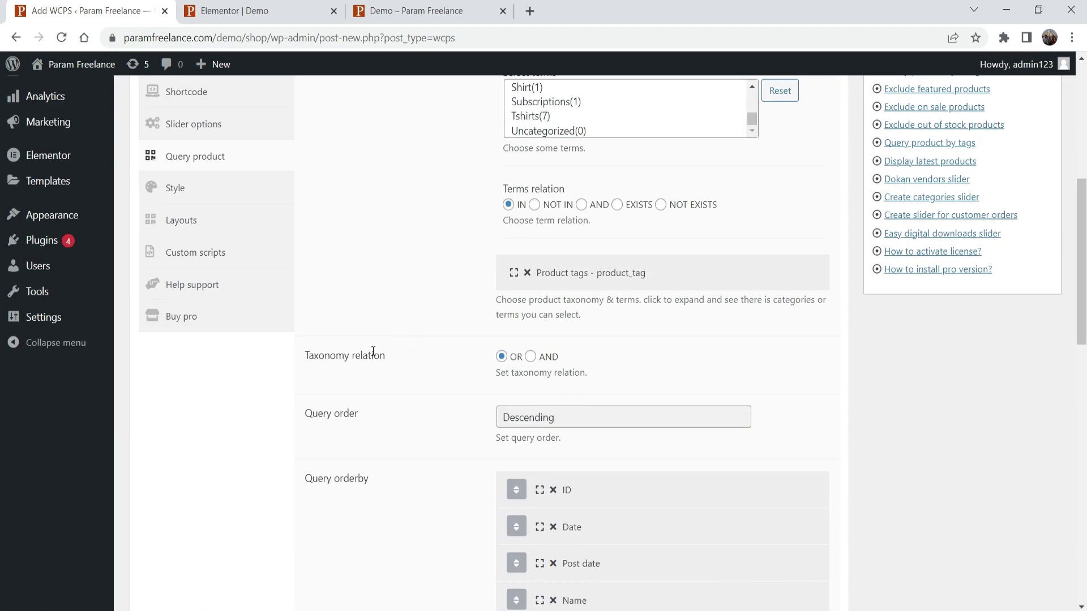
{"action": "scroll", "coordinate": [506, 325], "scroll_direction": "down", "scroll_amount": 2}
{"action": "scroll", "coordinate": [430, 327], "scroll_direction": "down", "scroll_amount": 3}
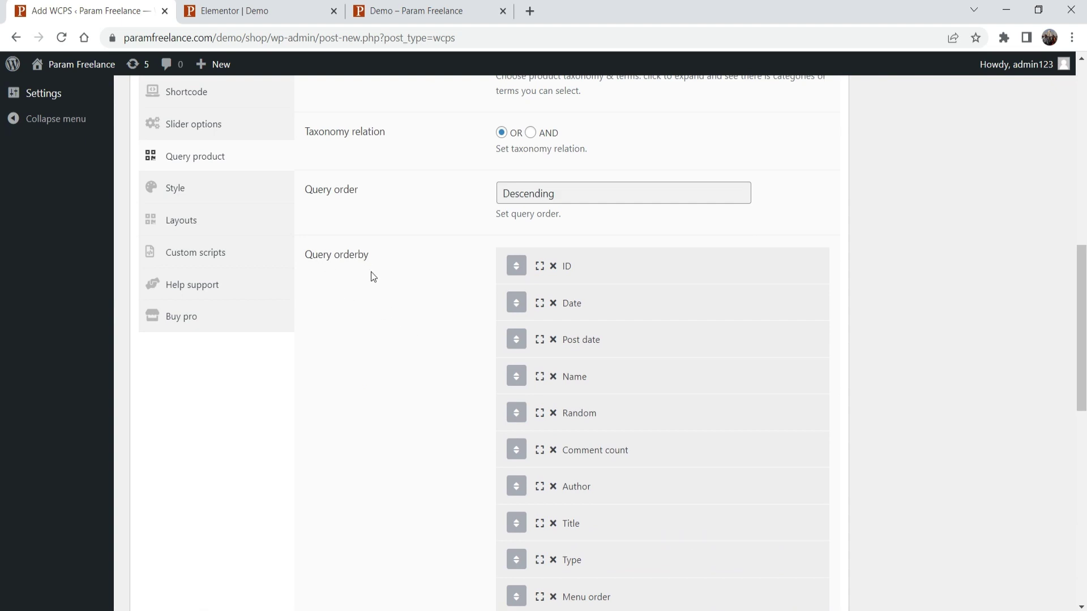
{"action": "scroll", "coordinate": [584, 305], "scroll_direction": "down", "scroll_amount": 8}
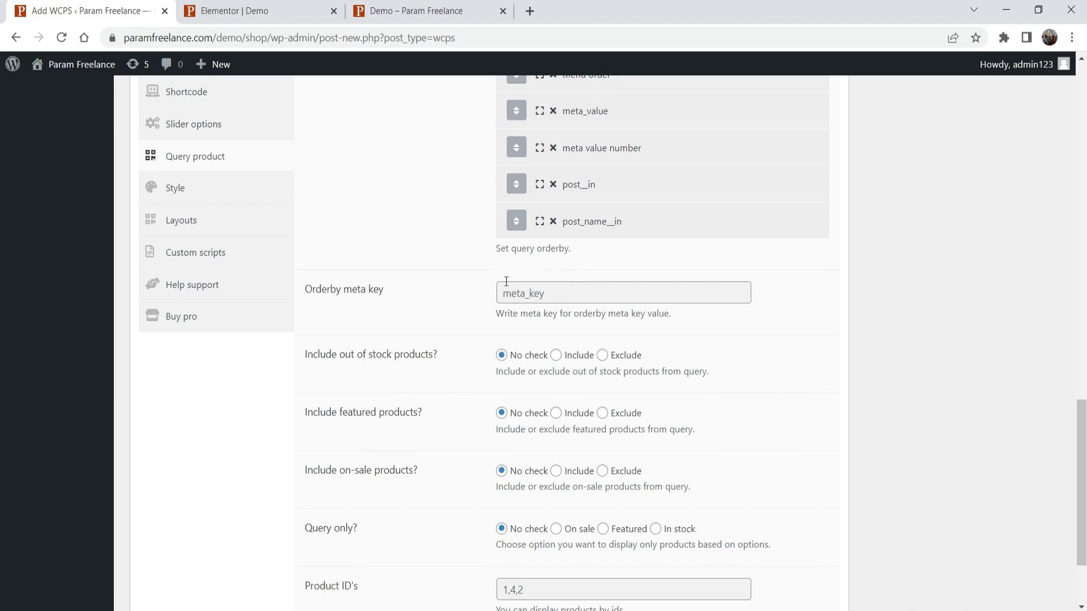
{"action": "scroll", "coordinate": [522, 210], "scroll_direction": "down", "scroll_amount": 3}
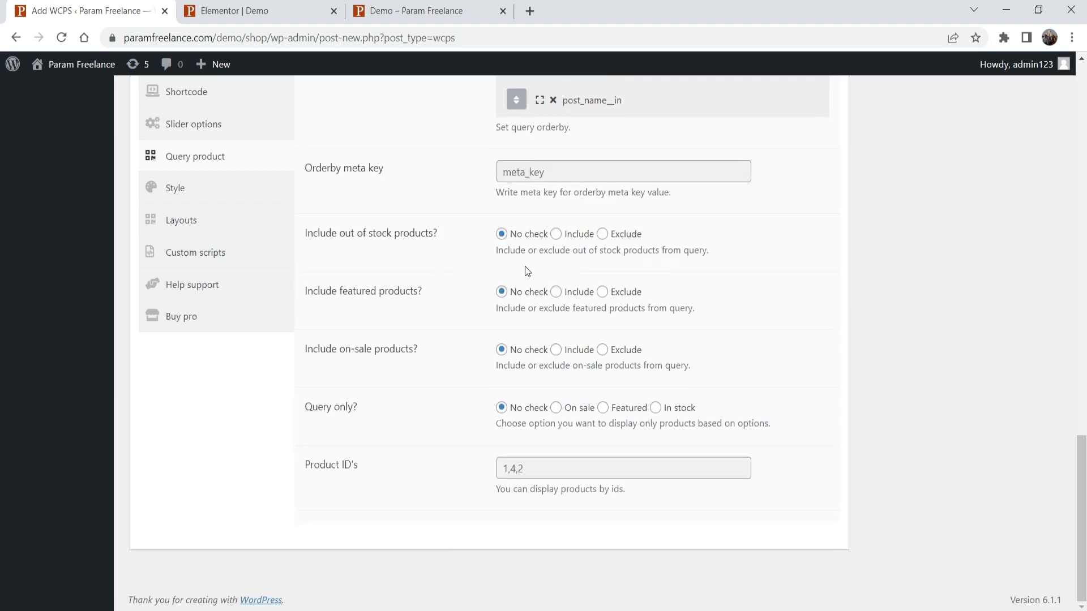
{"action": "scroll", "coordinate": [416, 375], "scroll_direction": "up", "scroll_amount": 12}
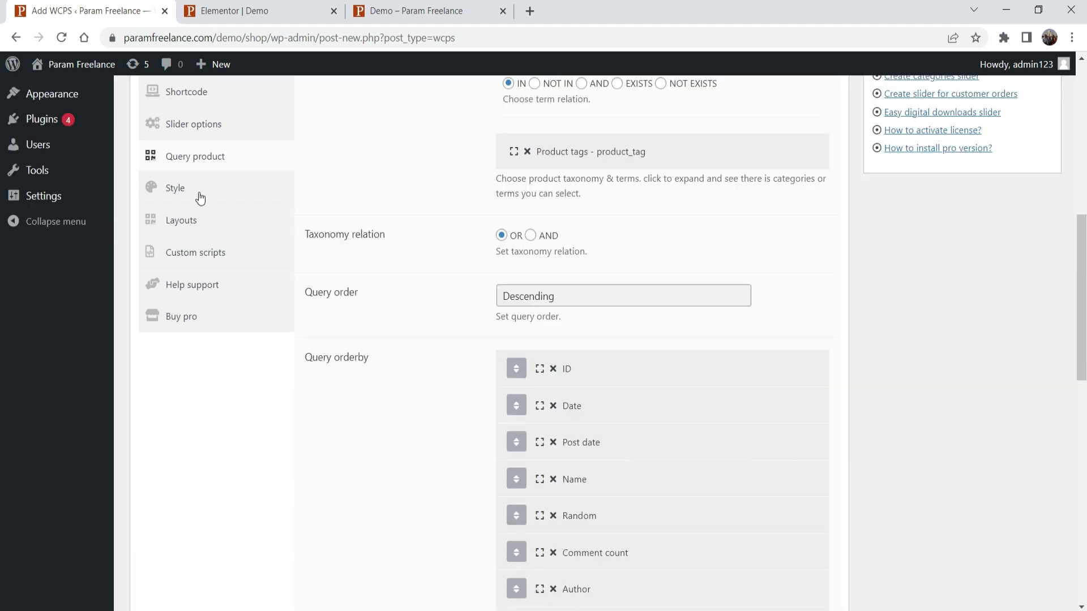
- Review the ribbon, item and container style settings, and open the slider's layout settings
{"action": "left_click", "coordinate": [175, 188]}
{"action": "scroll", "coordinate": [706, 332], "scroll_direction": "up", "scroll_amount": 9}
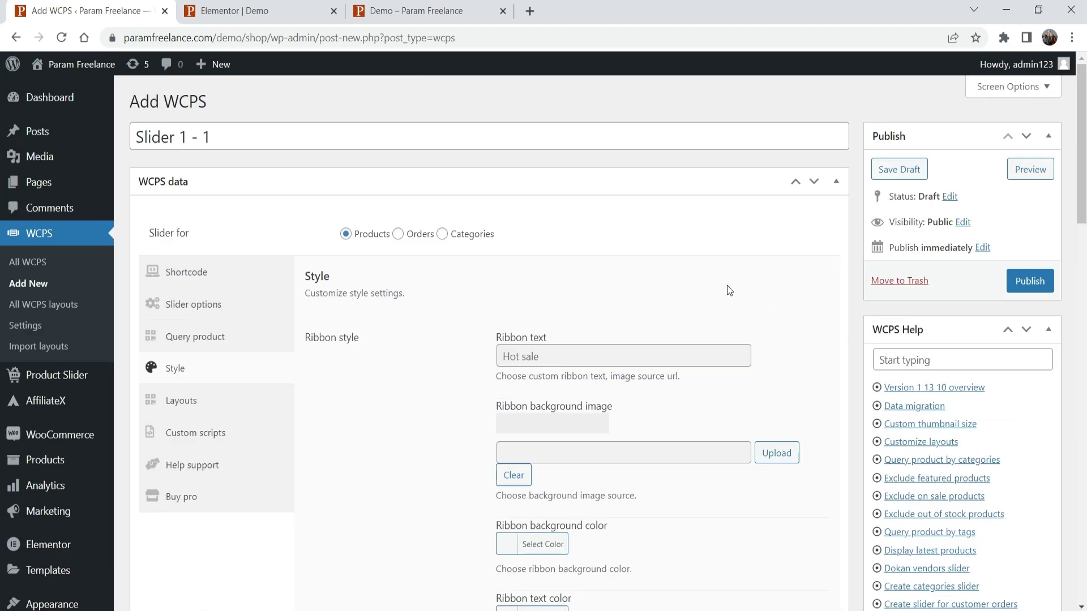
{"action": "scroll", "coordinate": [571, 229], "scroll_direction": "down", "scroll_amount": 3}
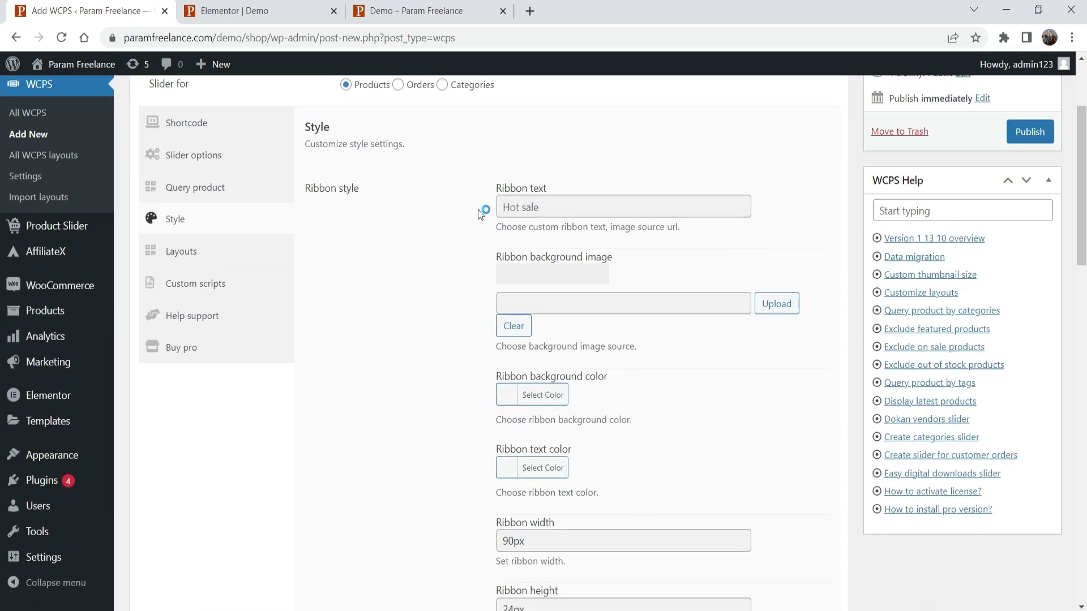
{"action": "scroll", "coordinate": [475, 258], "scroll_direction": "down", "scroll_amount": 3}
{"action": "scroll", "coordinate": [474, 258], "scroll_direction": "down", "scroll_amount": 3}
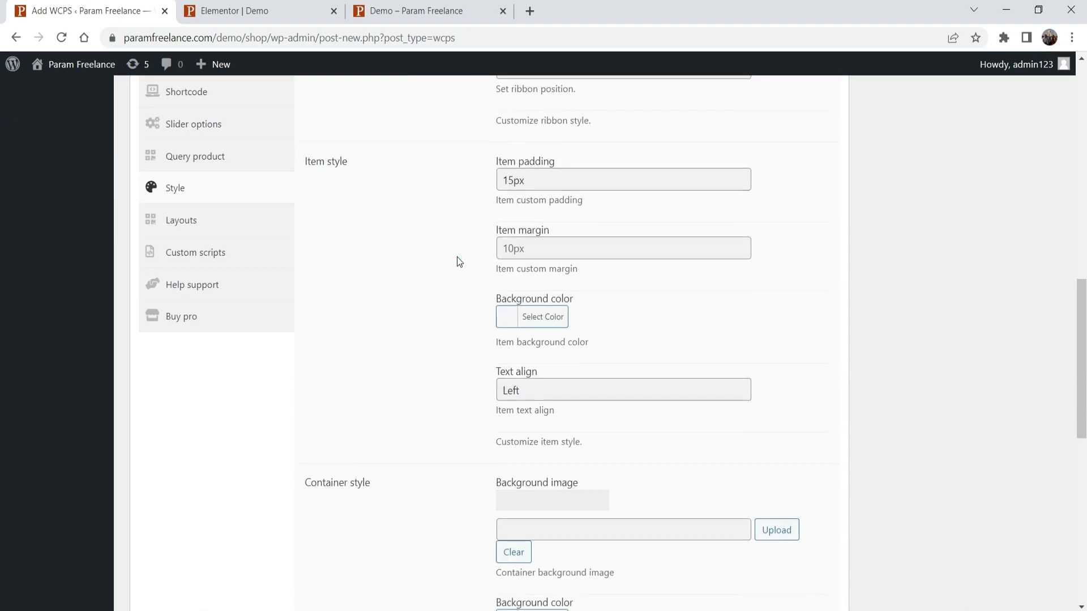
{"action": "scroll", "coordinate": [457, 259], "scroll_direction": "down", "scroll_amount": 3}
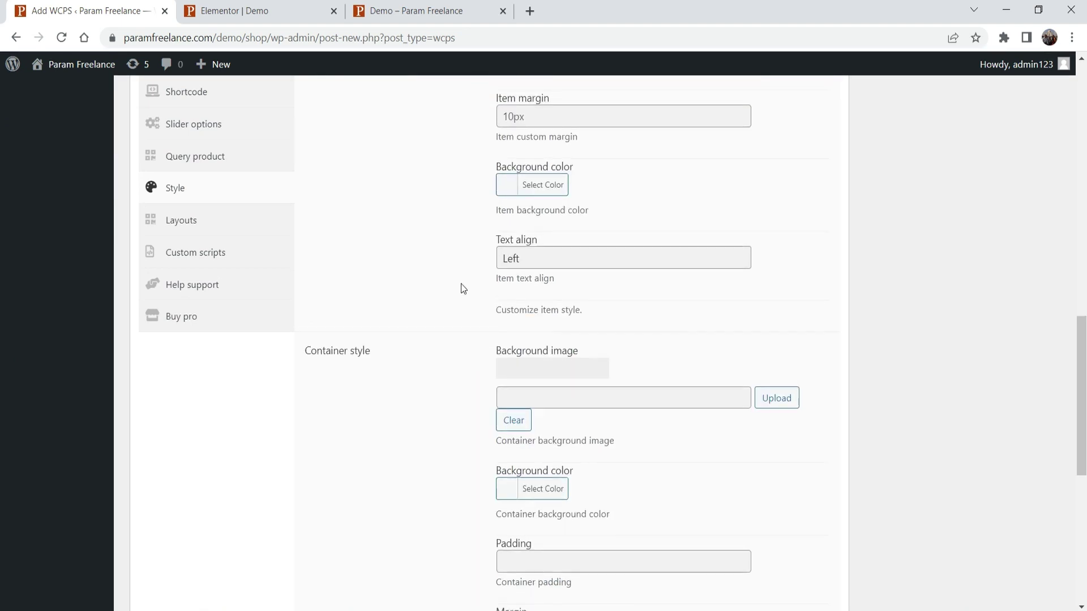
{"action": "scroll", "coordinate": [461, 284], "scroll_direction": "up", "scroll_amount": 3}
{"action": "scroll", "coordinate": [411, 340], "scroll_direction": "down", "scroll_amount": 3}
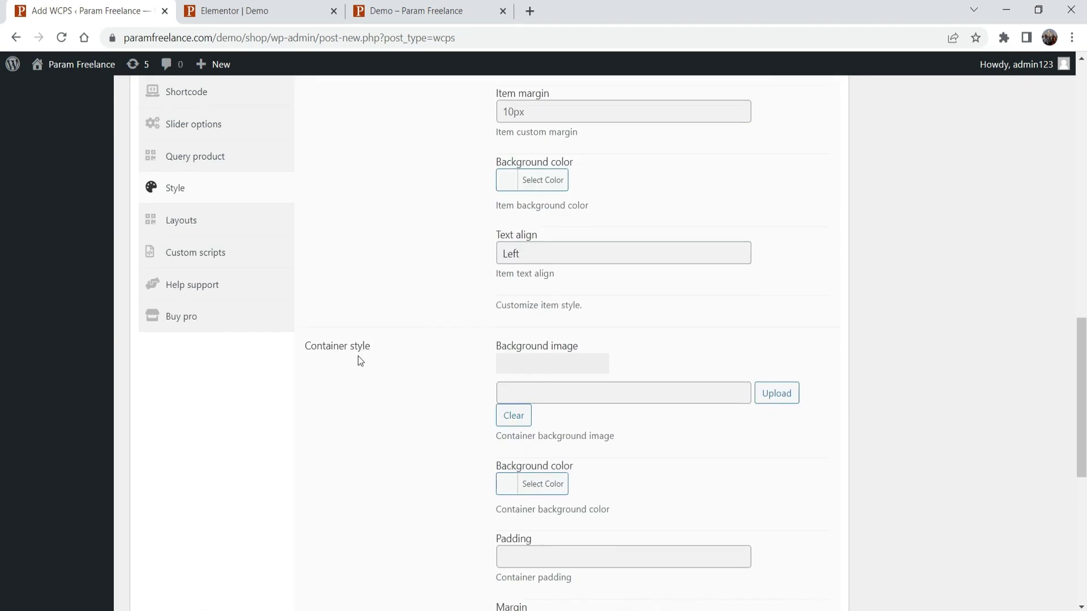
{"action": "left_click", "coordinate": [176, 220]}
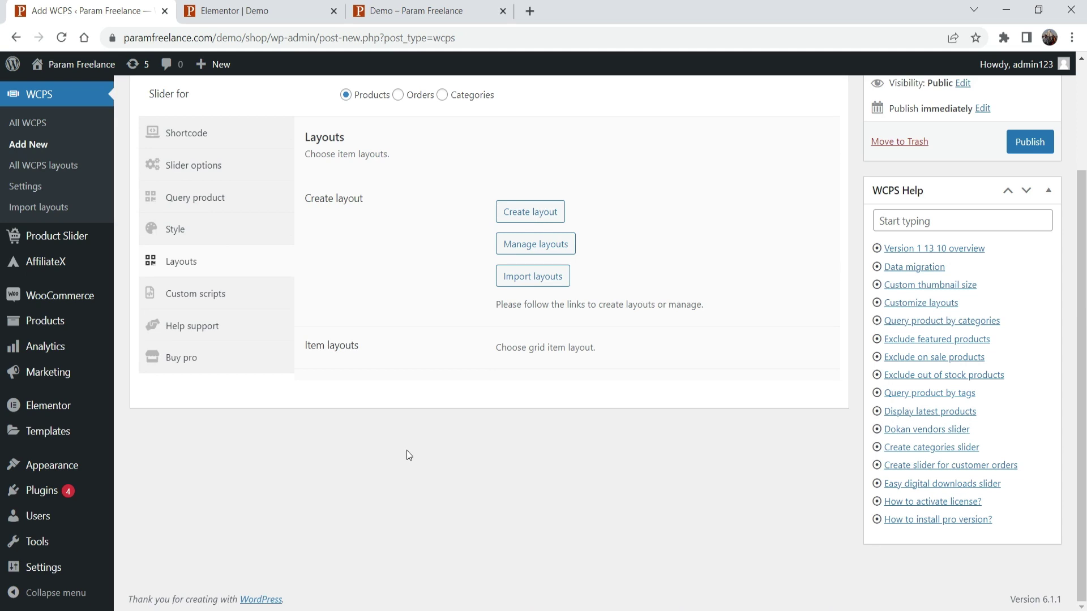
- Publish the WCPS slider and copy its shortcode [wcps id='2970']
{"action": "scroll", "coordinate": [406, 450], "scroll_direction": "up", "scroll_amount": 3}
{"action": "left_click", "coordinate": [1040, 283]}
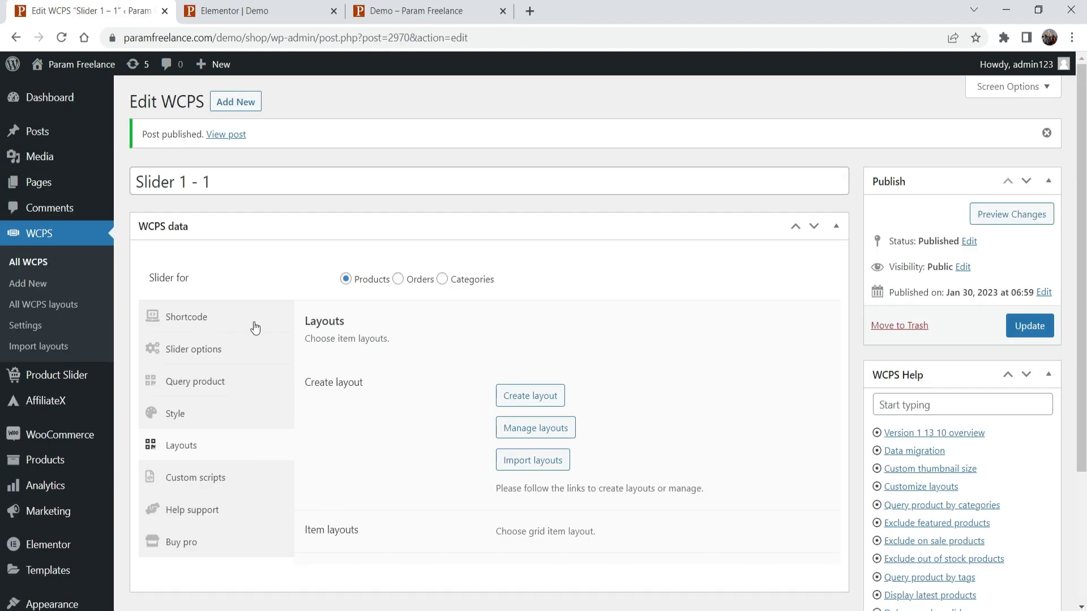
{"action": "left_click", "coordinate": [188, 318]}
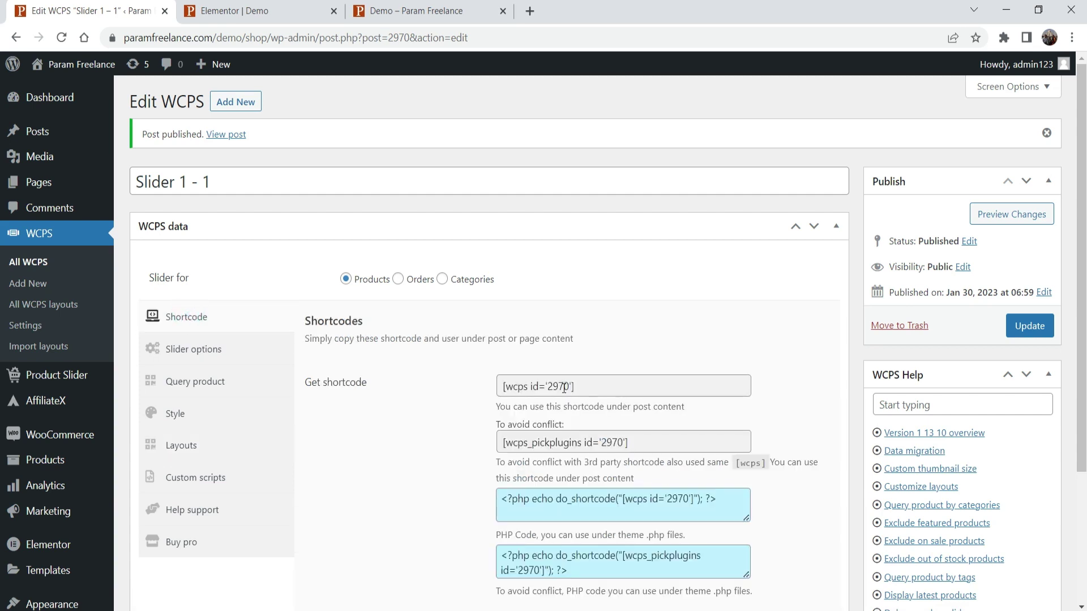
{"action": "left_click", "coordinate": [597, 388]}
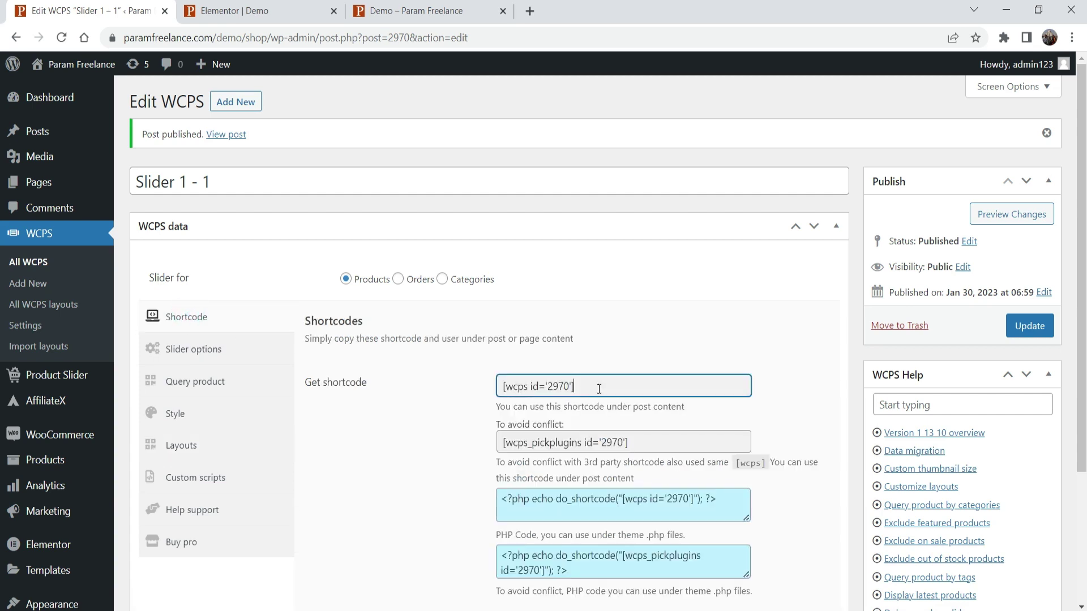
{"action": "right_click", "coordinate": [555, 386]}
{"action": "left_click", "coordinate": [604, 210]}
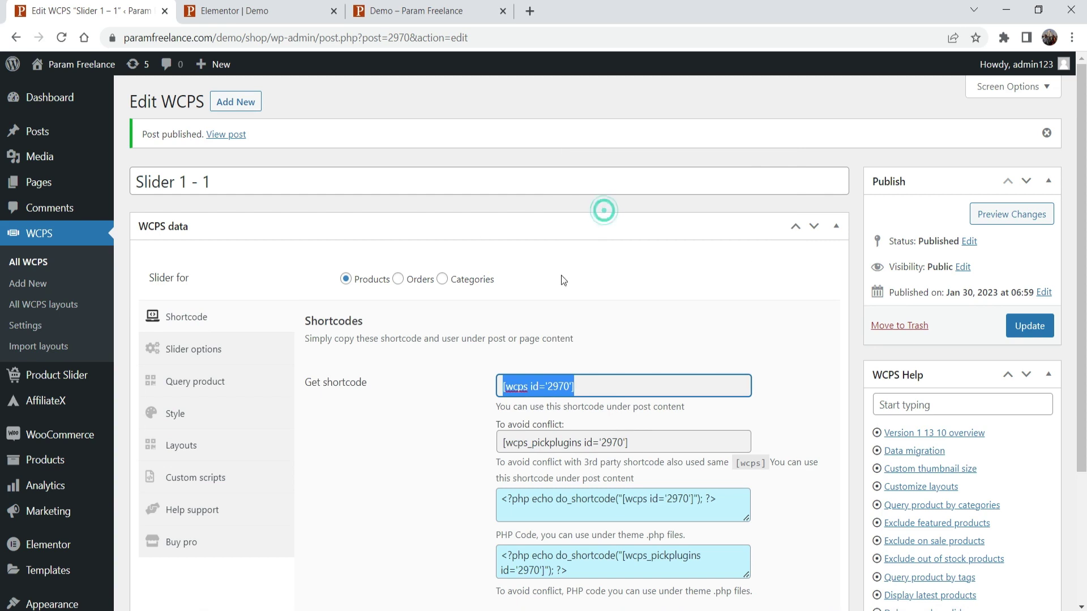
- Switch to the Demo page in Elementor and add a single-column section below the existing slider
{"action": "left_click", "coordinate": [234, 11]}
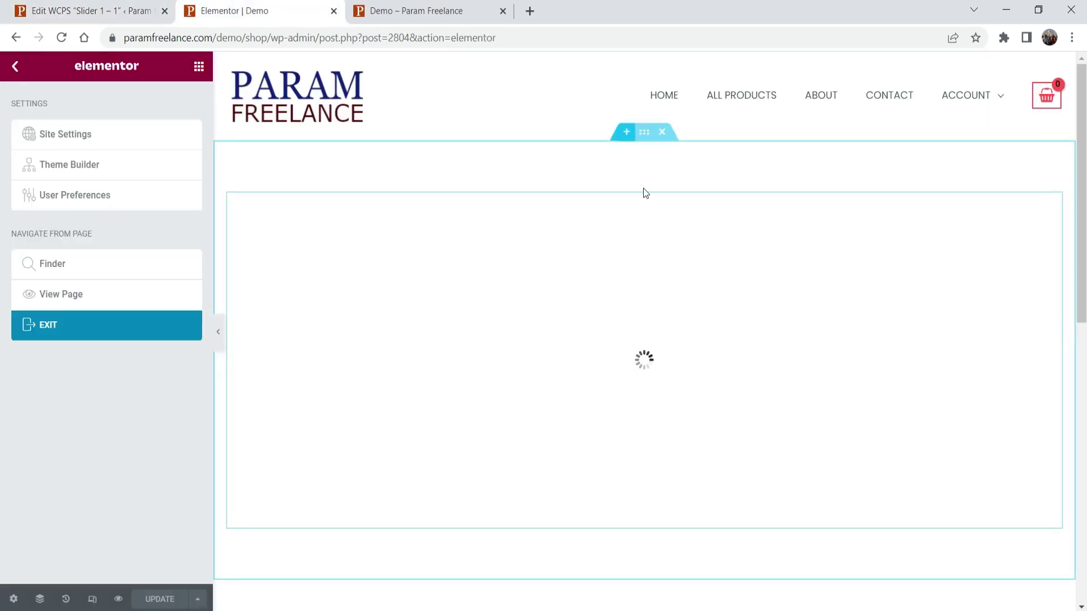
{"action": "scroll", "coordinate": [644, 192], "scroll_direction": "down", "scroll_amount": 4}
{"action": "left_click", "coordinate": [628, 460]}
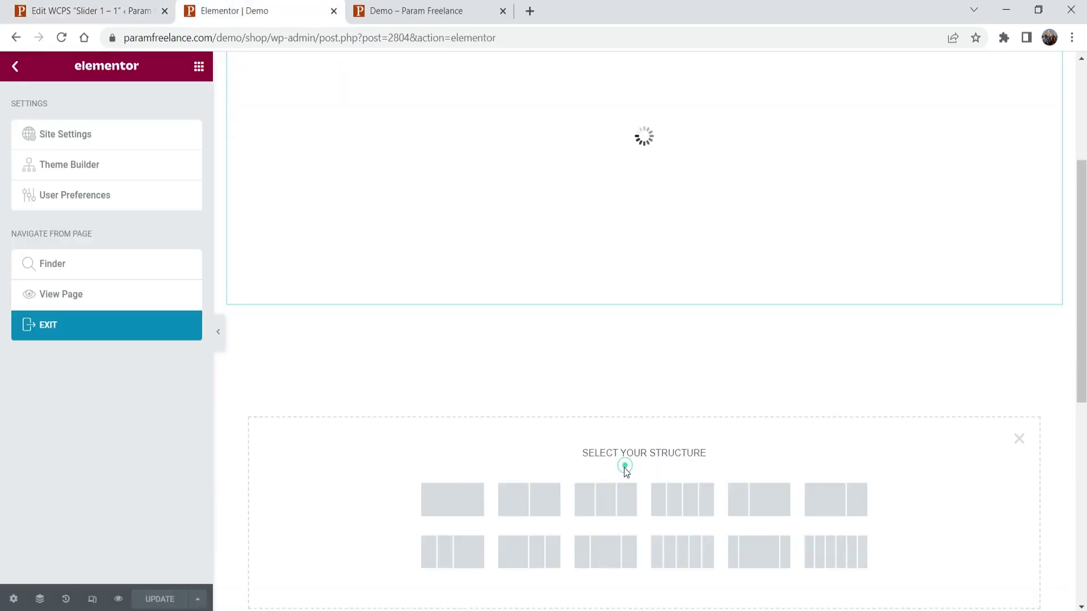
{"action": "left_click", "coordinate": [455, 511]}
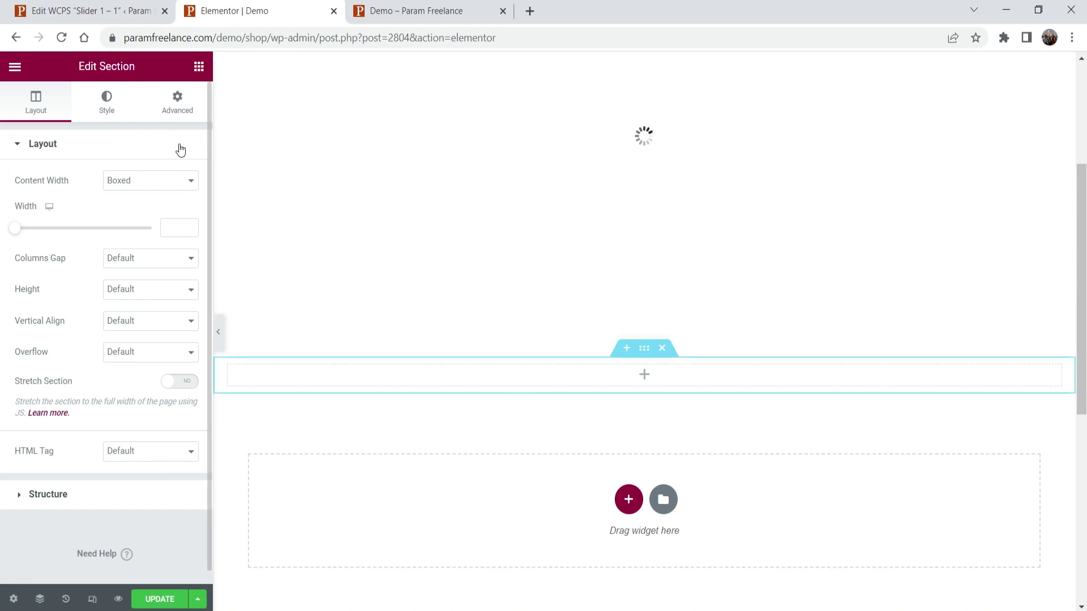
- Place a Shortcode widget in the new section, paste the copied slider shortcode into it and update the page
{"action": "left_click", "coordinate": [639, 378]}
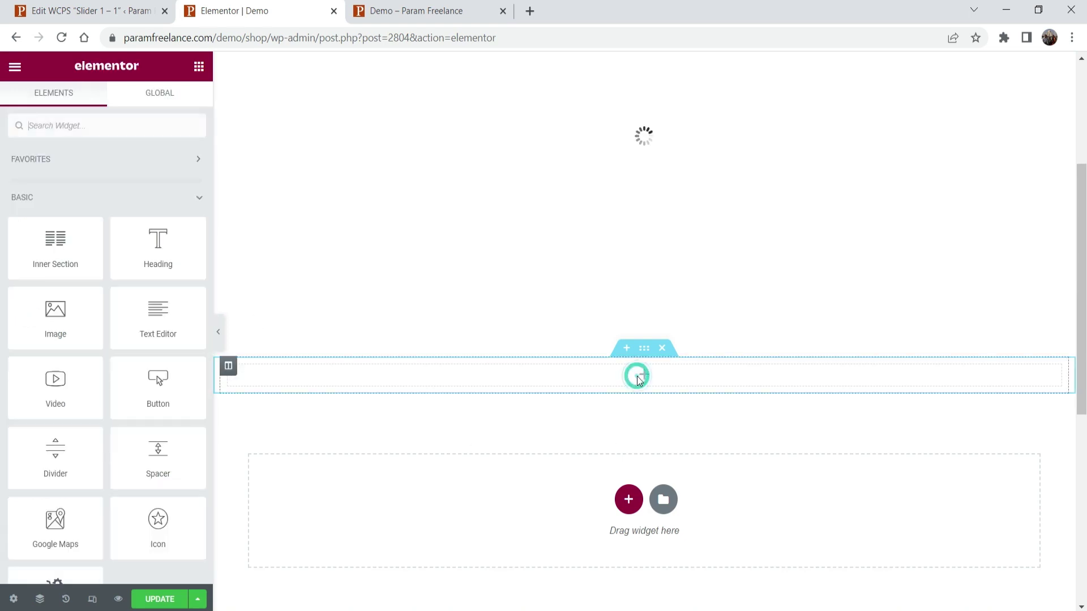
{"action": "type", "text": "s"}
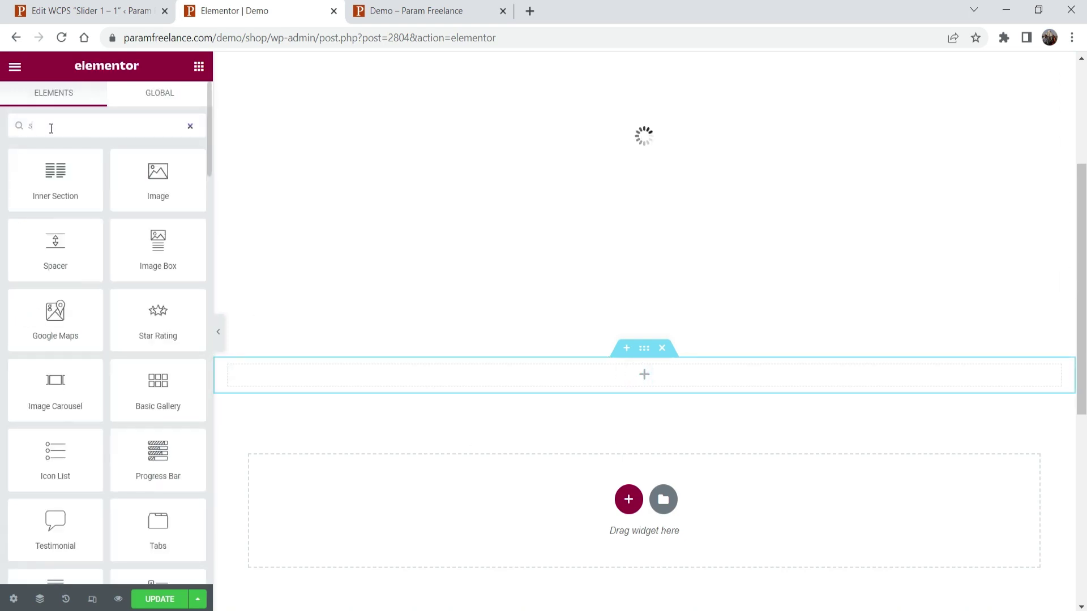
{"action": "type", "text": "hort"}
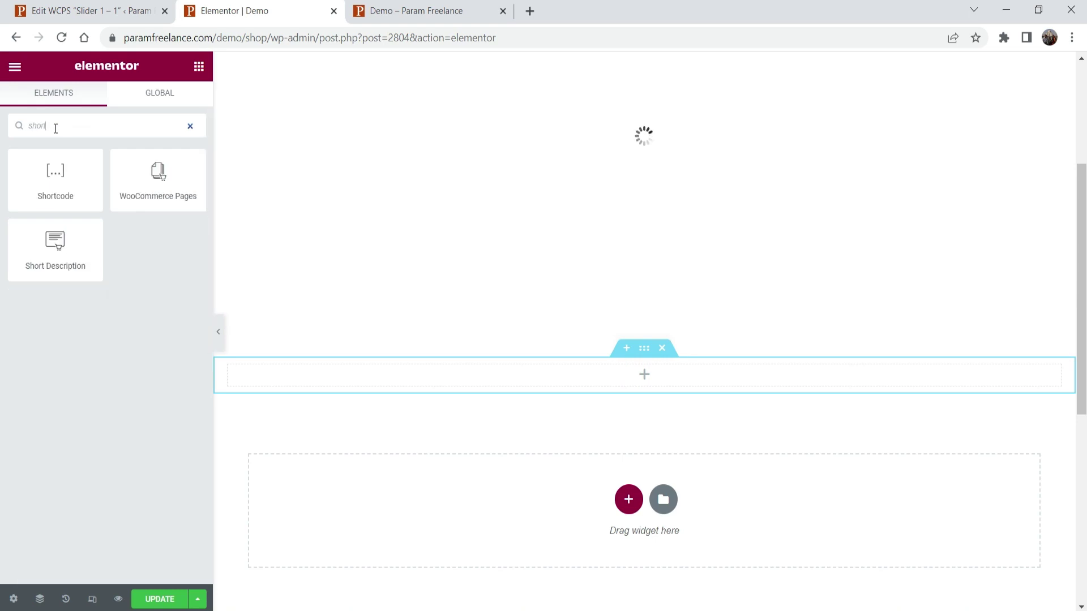
{"action": "left_click_drag", "start_coordinate": [48, 170], "coordinate": [328, 367]}
{"action": "left_click", "coordinate": [119, 237]}
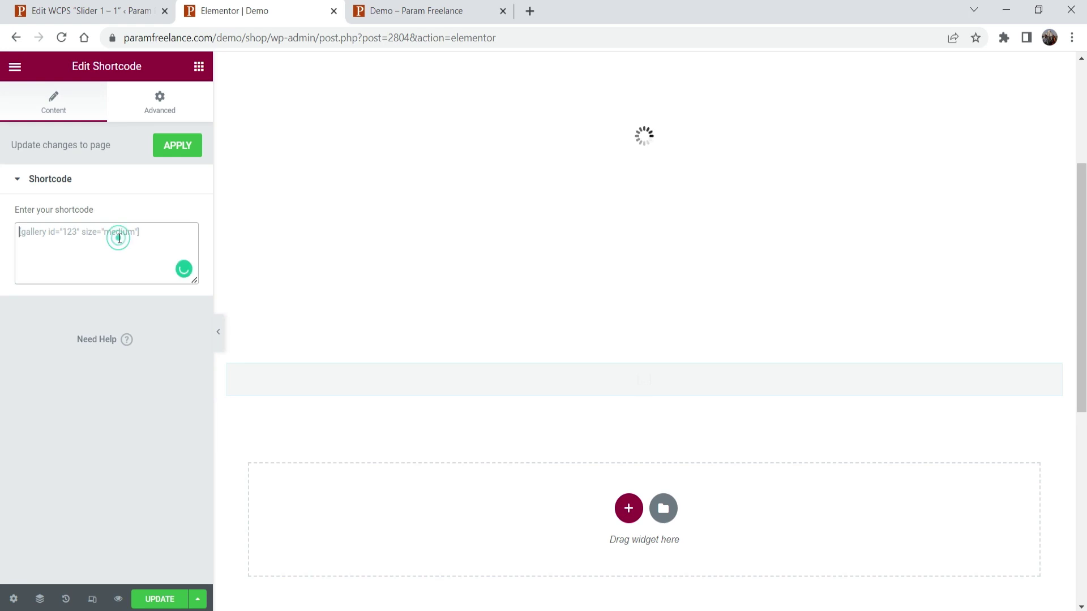
{"action": "key", "text": "ctrl+v"}
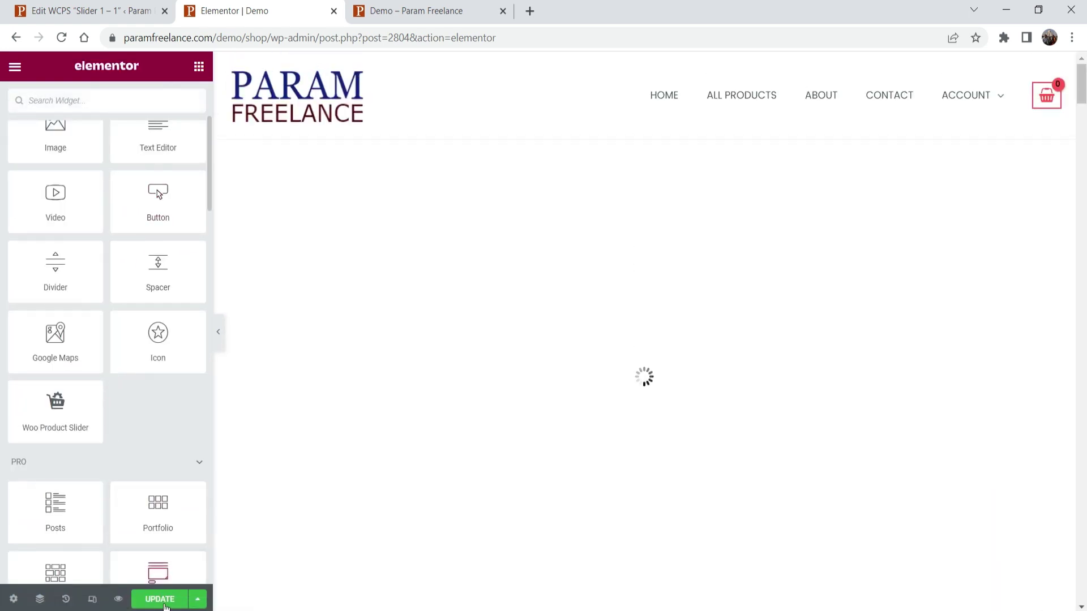
{"action": "left_click", "coordinate": [160, 599]}
- Reload the live Demo page and try the new lower slider's next arrow and pagination dots
{"action": "key", "text": "ctrl+Tab"}
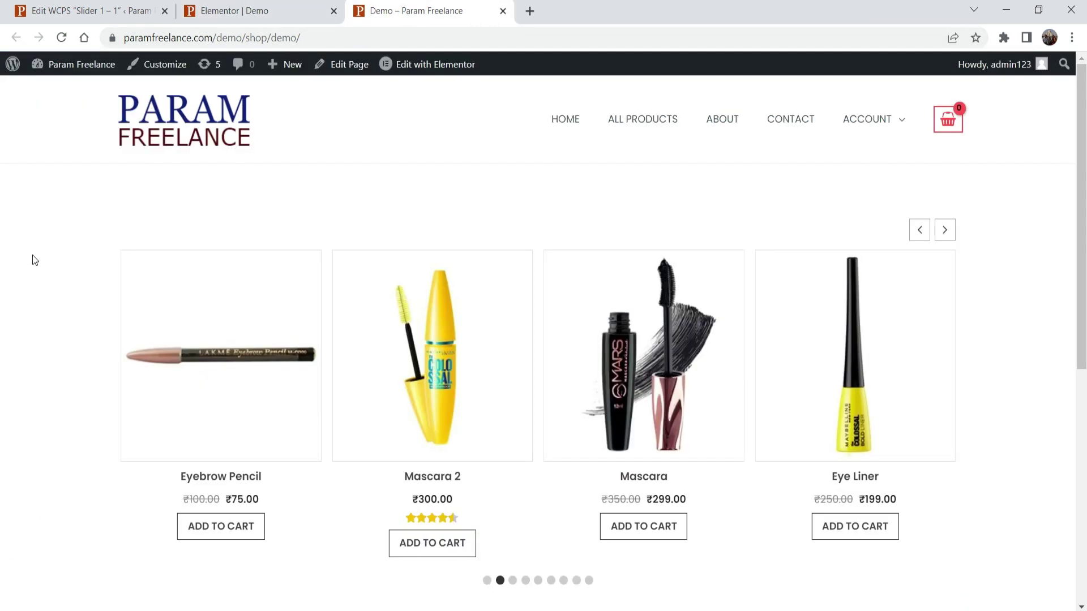
{"action": "left_click", "coordinate": [29, 252]}
{"action": "key", "text": "F5"}
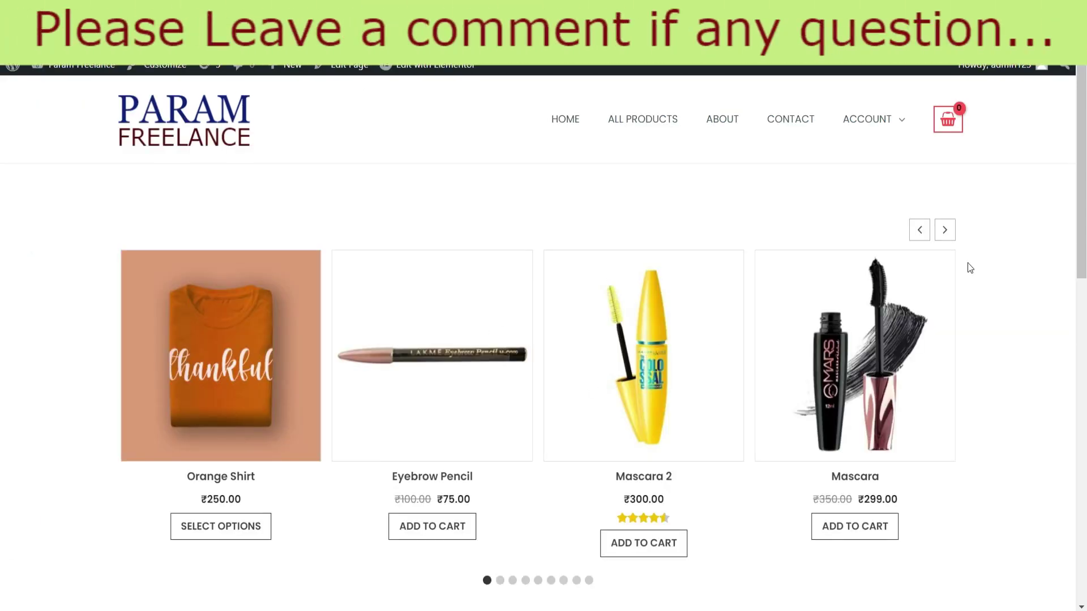
{"action": "scroll", "coordinate": [969, 267], "scroll_direction": "down", "scroll_amount": 10}
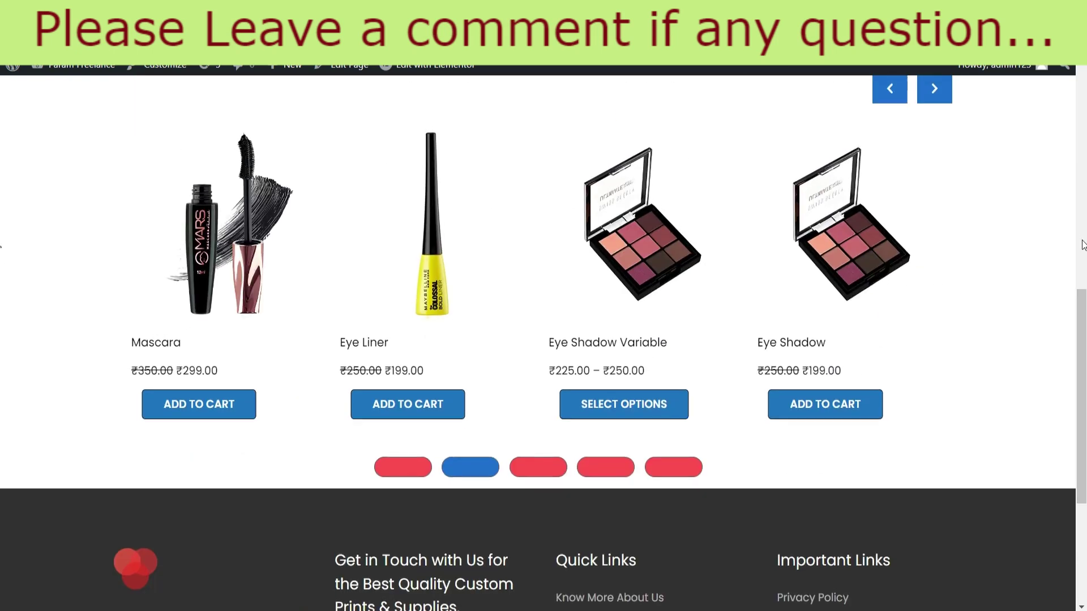
{"action": "scroll", "coordinate": [1083, 244], "scroll_direction": "up", "scroll_amount": 1}
{"action": "left_click", "coordinate": [945, 163]}
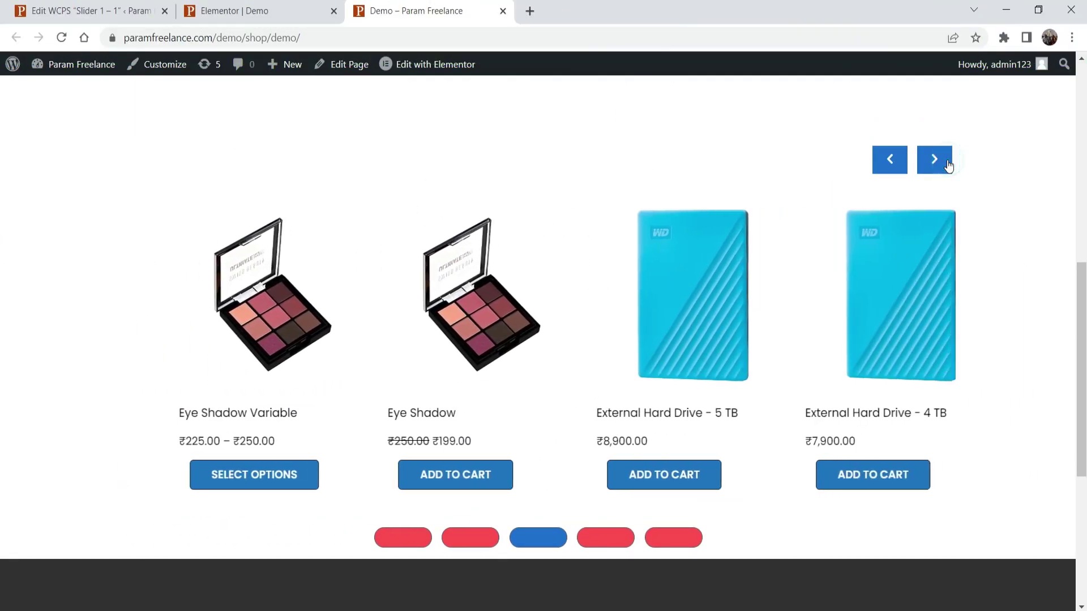
{"action": "left_click", "coordinate": [949, 164]}
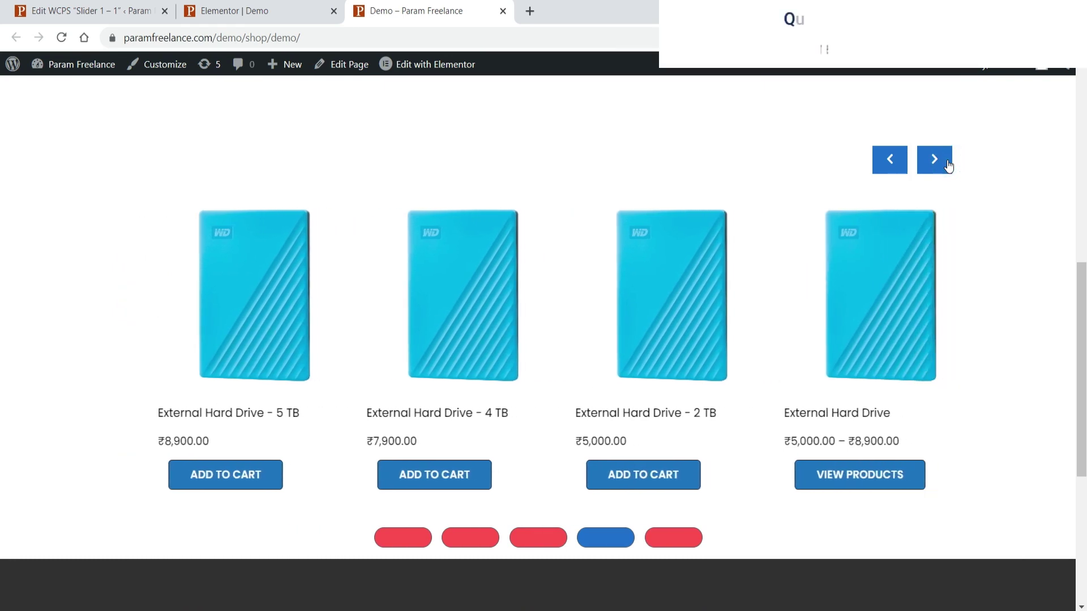
{"action": "left_click", "coordinate": [949, 164]}
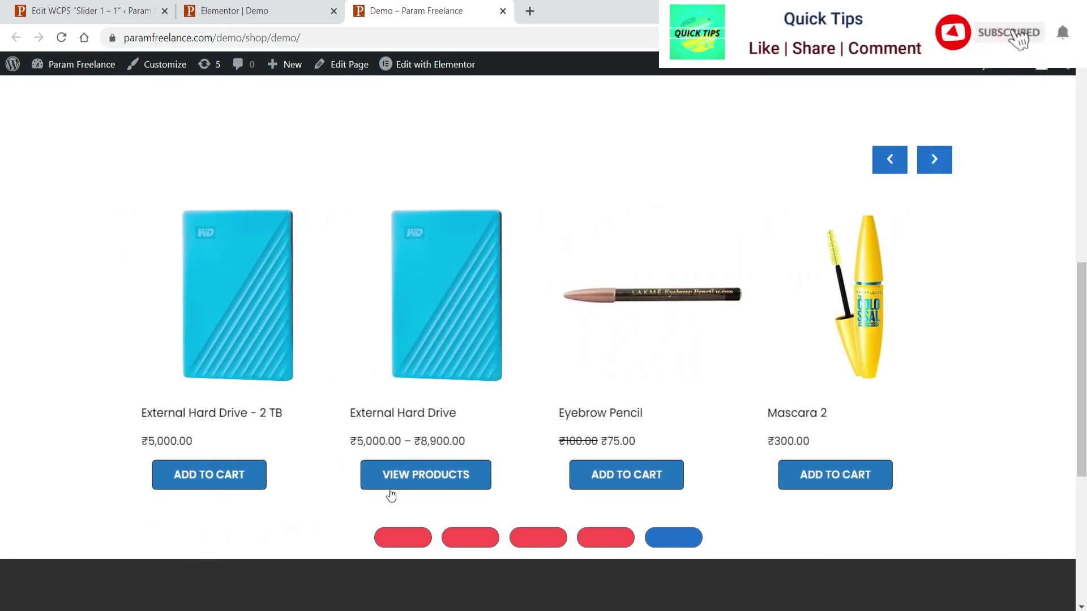
{"action": "left_click", "coordinate": [405, 541]}
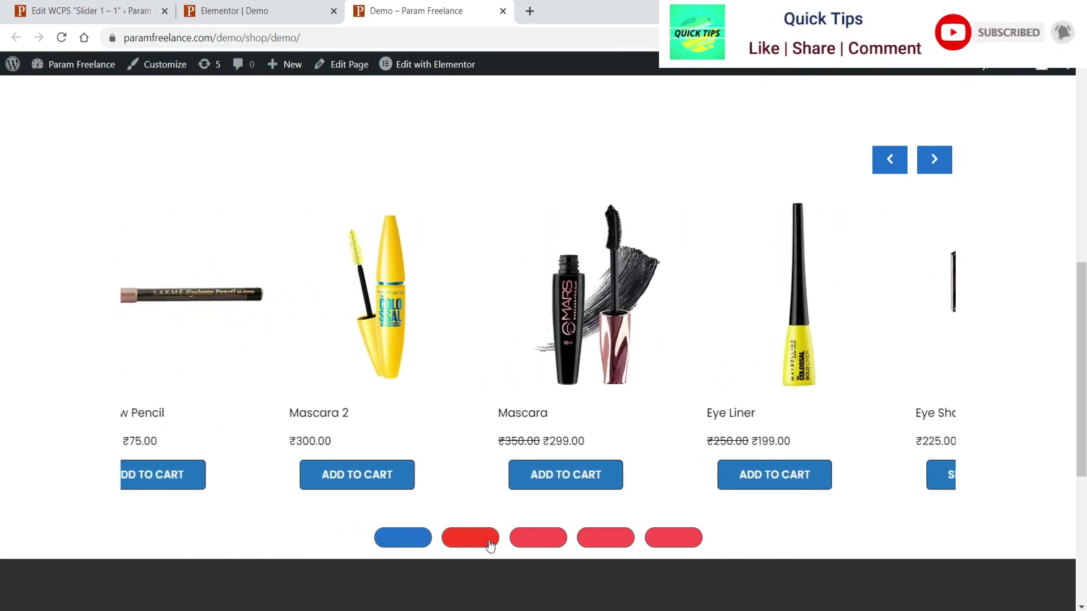
{"action": "left_click", "coordinate": [491, 544]}
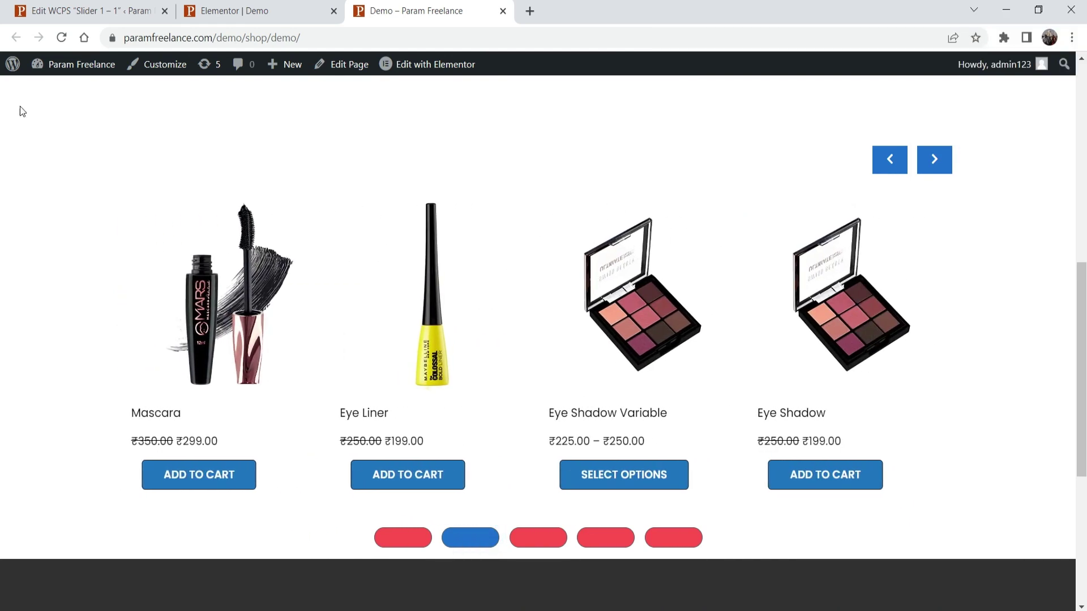
- In the WCPS slider's style settings, set the item background color to yellow #eeee22 and update the slider
{"action": "left_click", "coordinate": [82, 11]}
{"action": "scroll", "coordinate": [666, 294], "scroll_direction": "down", "scroll_amount": 3}
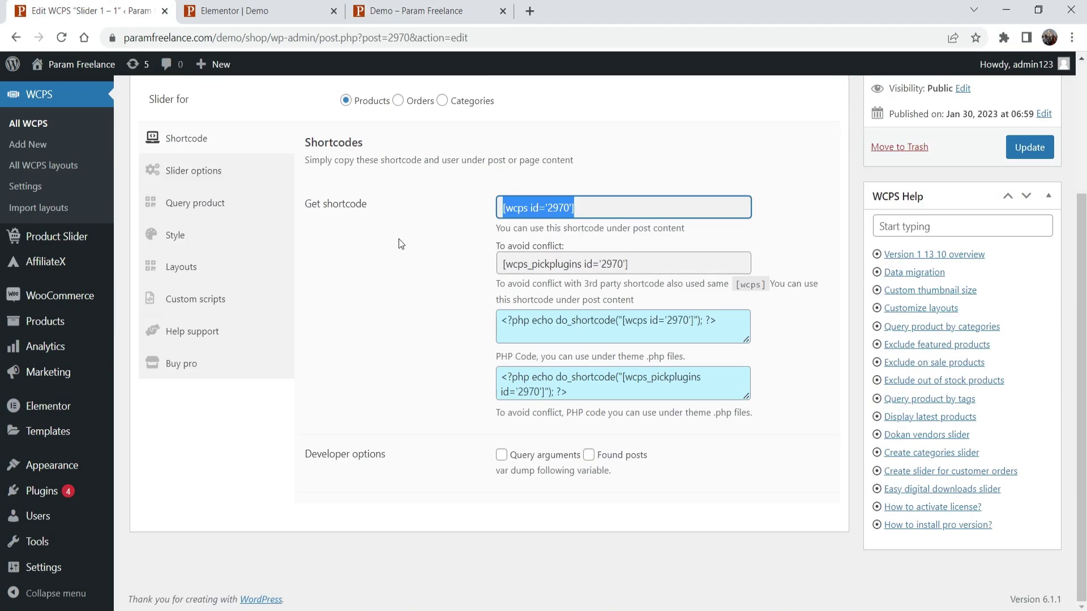
{"action": "left_click", "coordinate": [185, 227]}
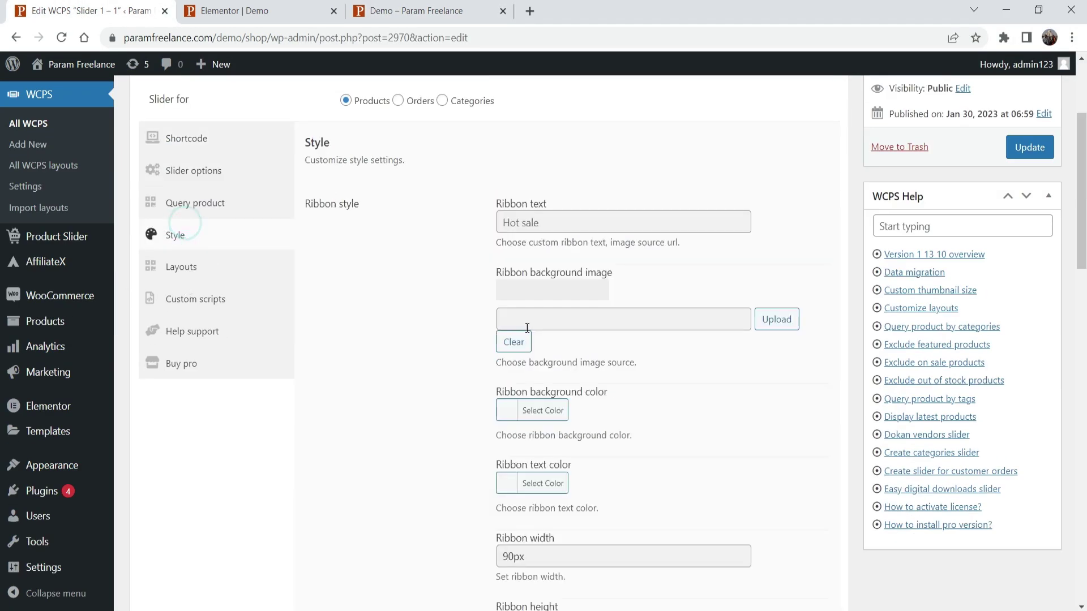
{"action": "scroll", "coordinate": [490, 301], "scroll_direction": "down", "scroll_amount": 8}
{"action": "scroll", "coordinate": [453, 289], "scroll_direction": "down", "scroll_amount": 5}
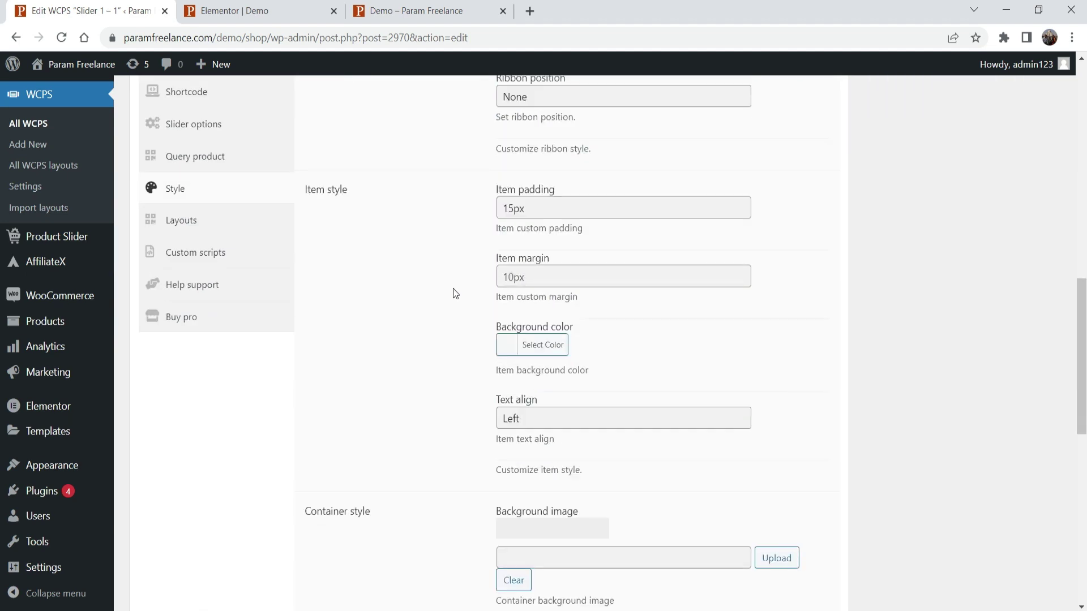
{"action": "scroll", "coordinate": [370, 240], "scroll_direction": "up", "scroll_amount": 3}
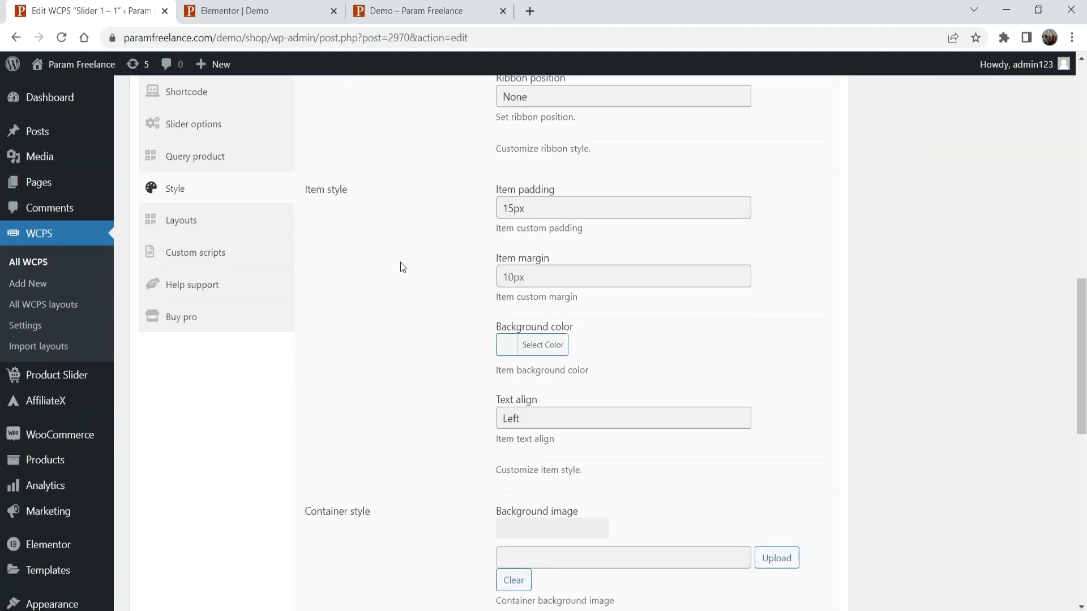
{"action": "scroll", "coordinate": [442, 255], "scroll_direction": "down", "scroll_amount": 3}
{"action": "left_click", "coordinate": [505, 199]}
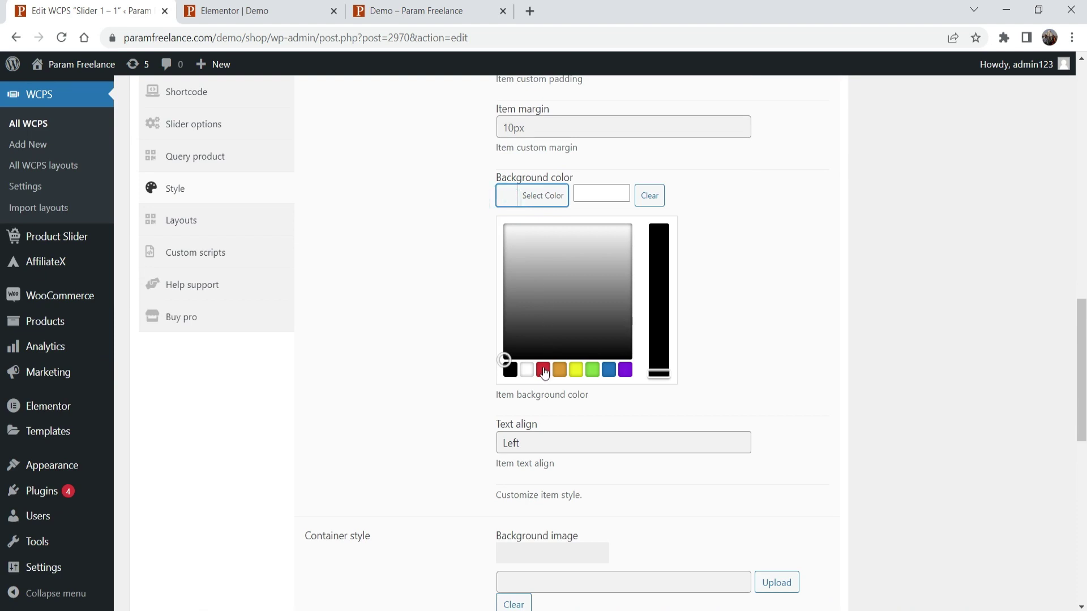
{"action": "left_click", "coordinate": [576, 370]}
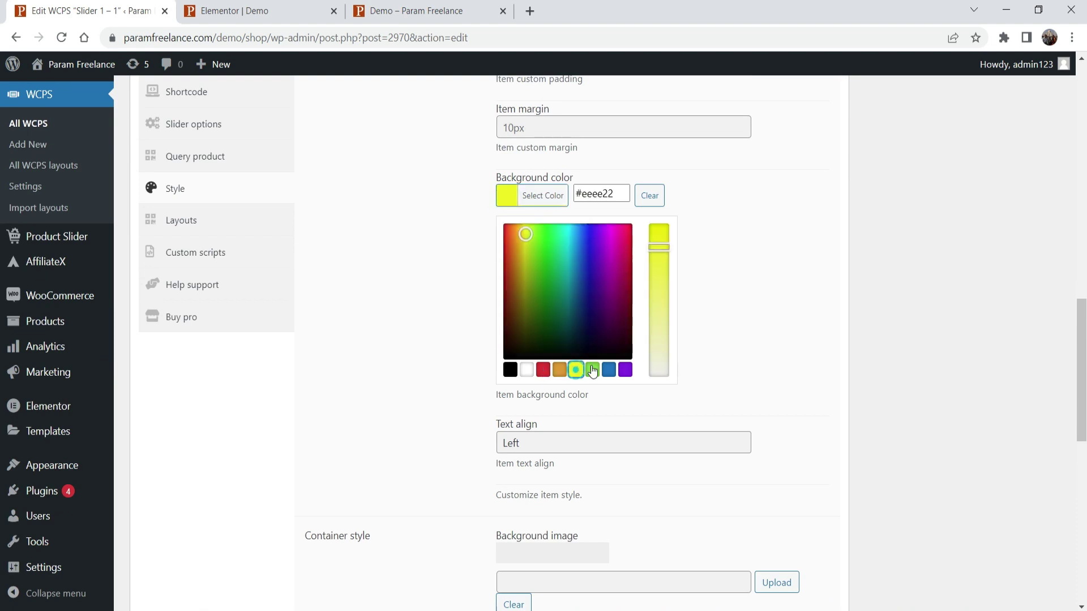
{"action": "left_click", "coordinate": [998, 334]}
{"action": "scroll", "coordinate": [1019, 272], "scroll_direction": "up", "scroll_amount": 10}
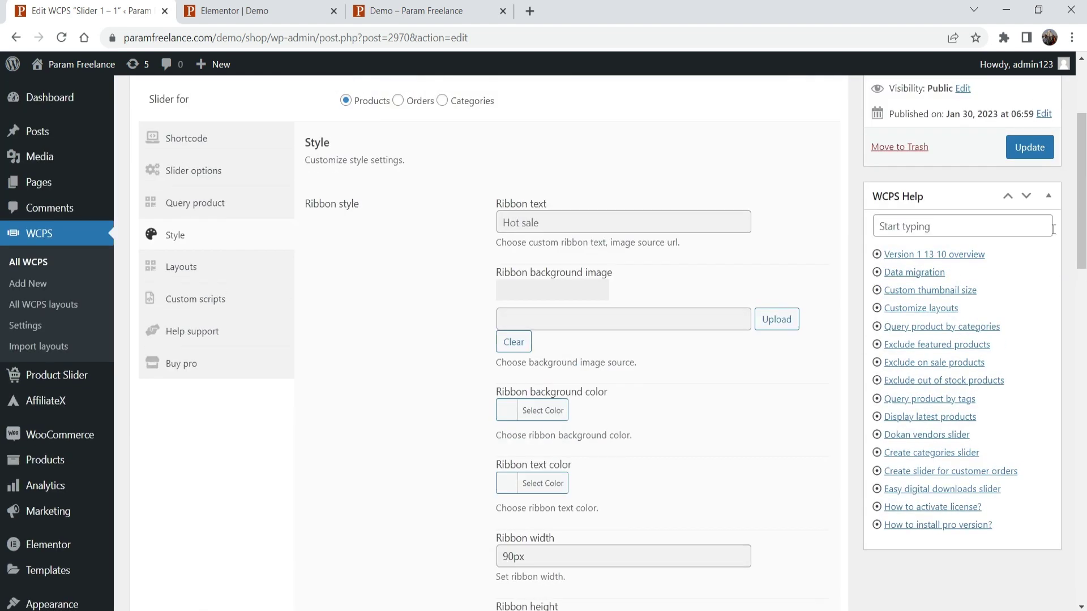
{"action": "left_click", "coordinate": [1032, 148]}
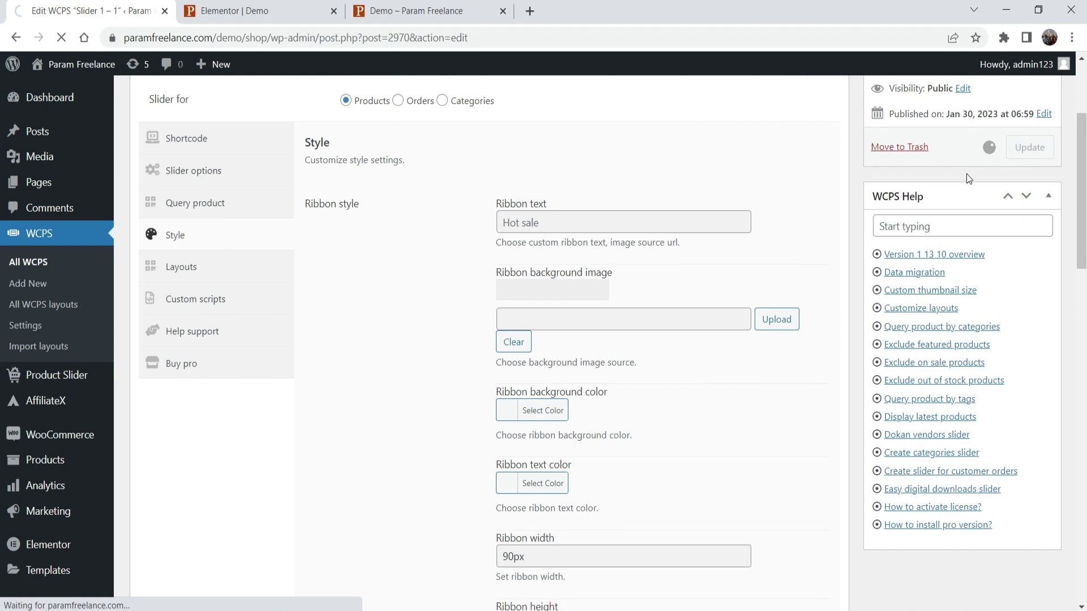
- Reload the live Demo page and check the lower slider's item background
{"action": "key", "text": "ctrl+3"}
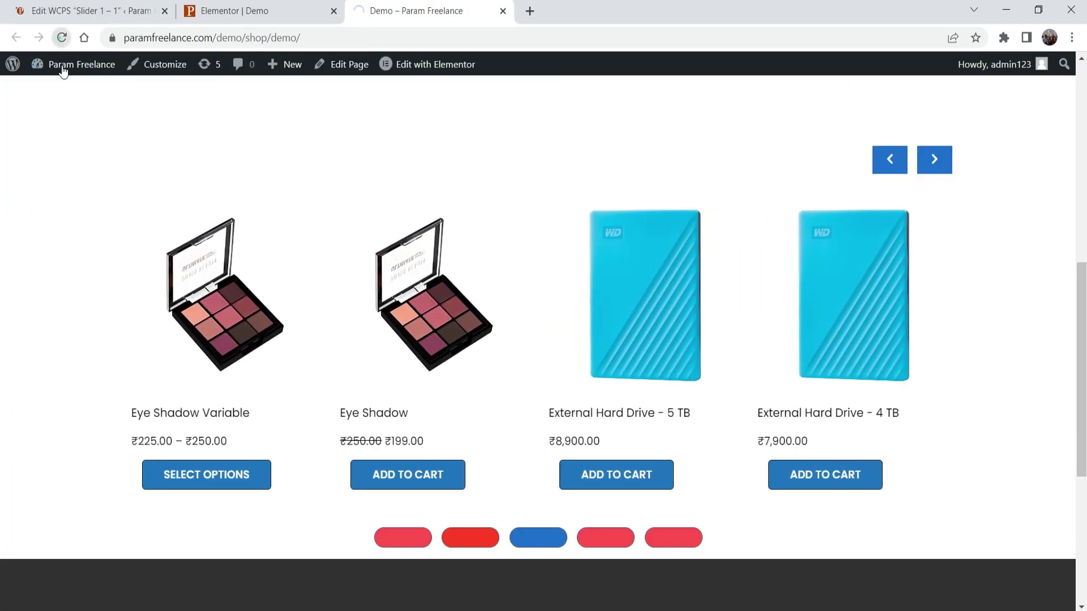
{"action": "left_click", "coordinate": [61, 37]}
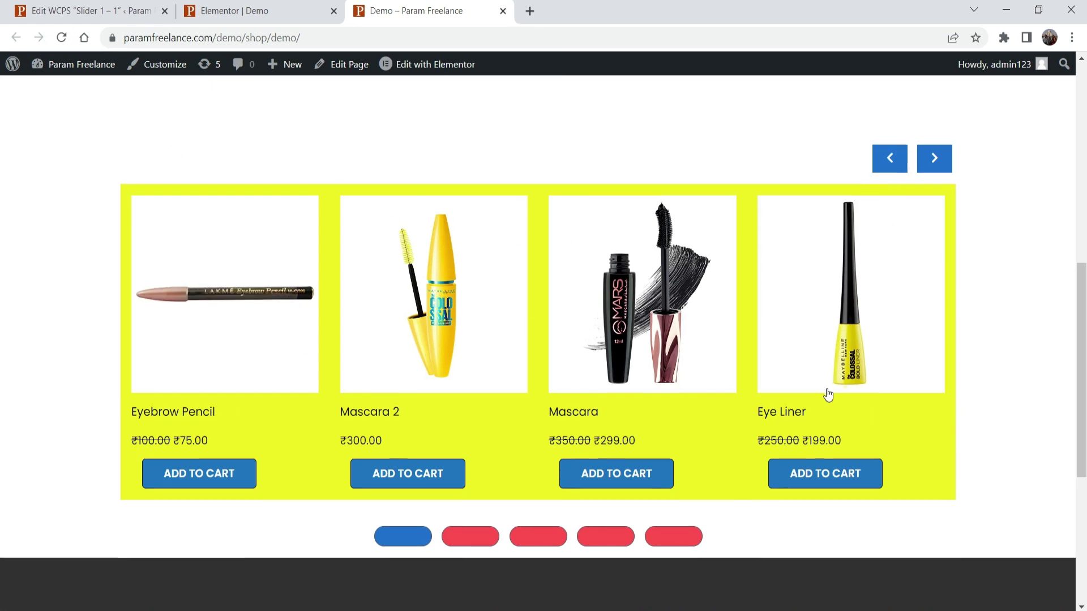
{"action": "scroll", "coordinate": [824, 391], "scroll_direction": "down", "scroll_amount": 2}
{"action": "scroll", "coordinate": [813, 377], "scroll_direction": "up", "scroll_amount": 3}
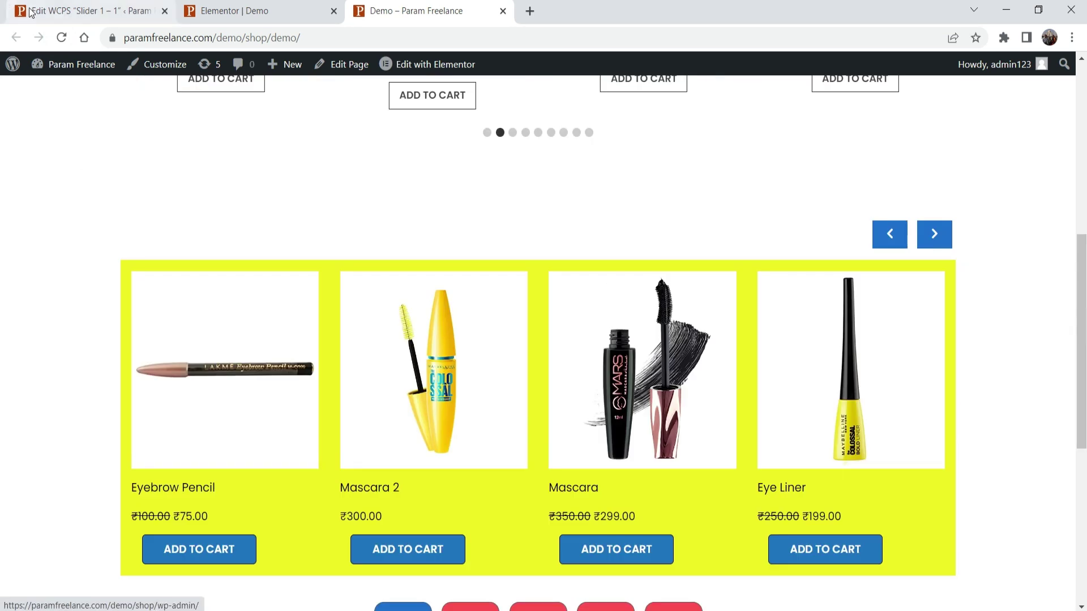
- Return to the WCPS slider's item style, clear the item background color and update the slider
{"action": "left_click", "coordinate": [66, 12]}
{"action": "scroll", "coordinate": [630, 299], "scroll_direction": "down", "scroll_amount": 10}
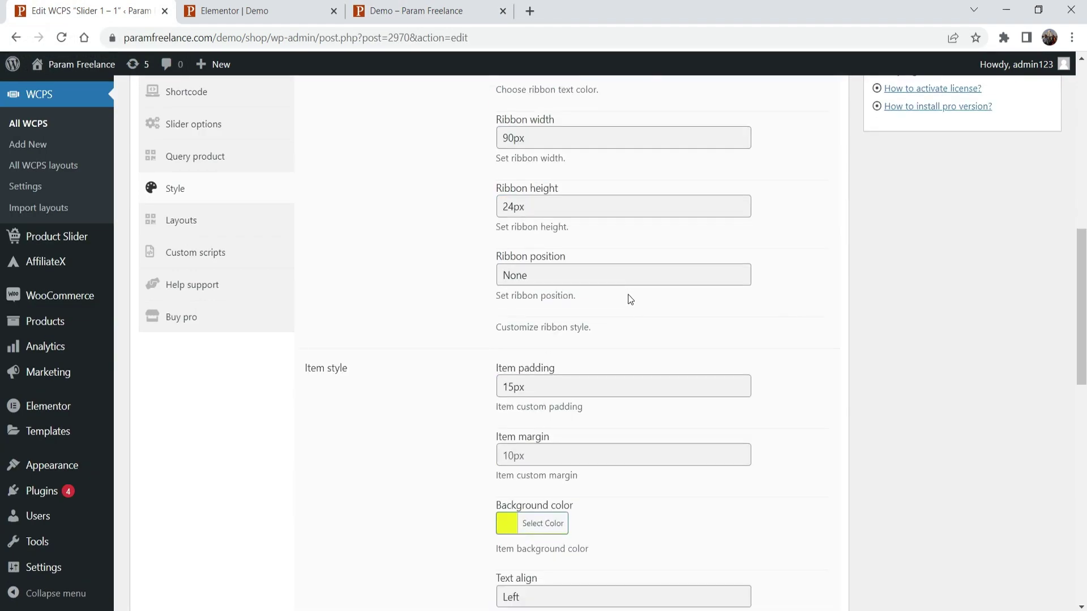
{"action": "scroll", "coordinate": [630, 298], "scroll_direction": "down", "scroll_amount": 4}
{"action": "left_click", "coordinate": [504, 304]}
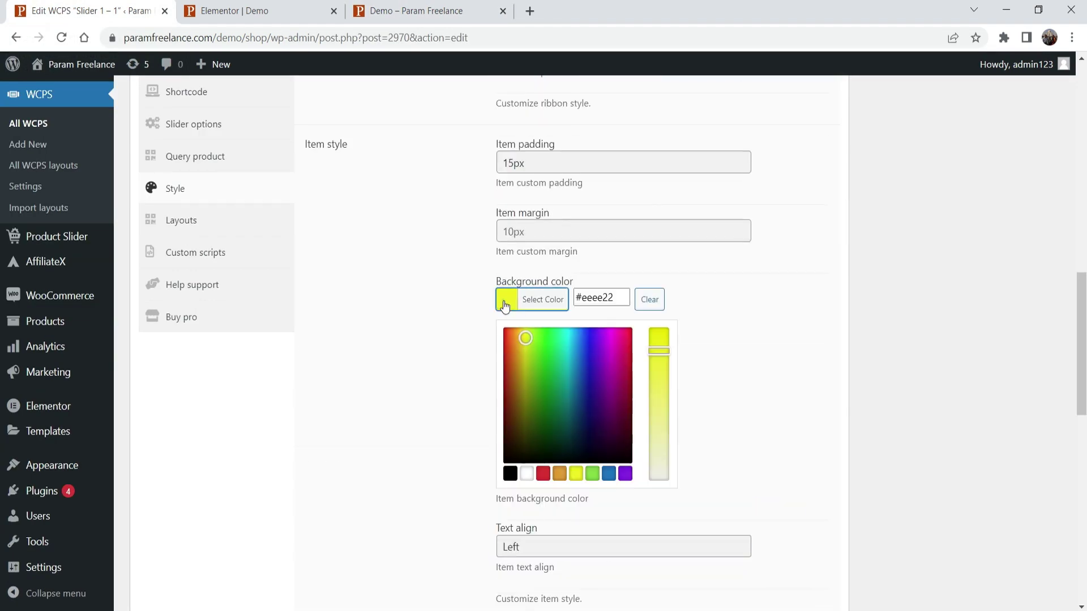
{"action": "left_click", "coordinate": [649, 306]}
{"action": "left_click", "coordinate": [1050, 368]}
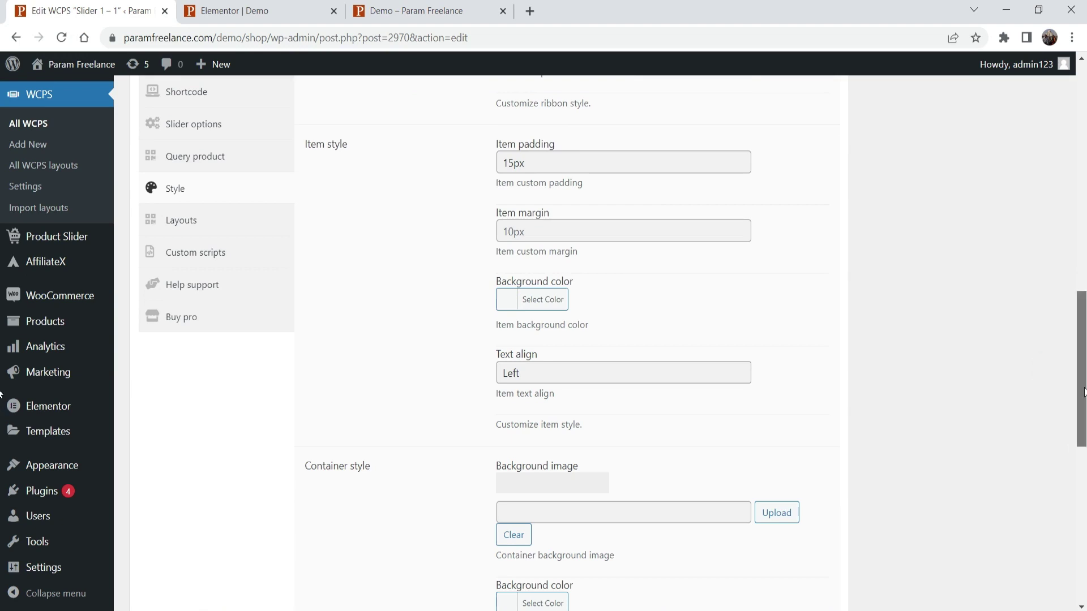
{"action": "left_click_drag", "start_coordinate": [1082, 390], "coordinate": [1083, 175]}
{"action": "left_click", "coordinate": [1029, 278]}
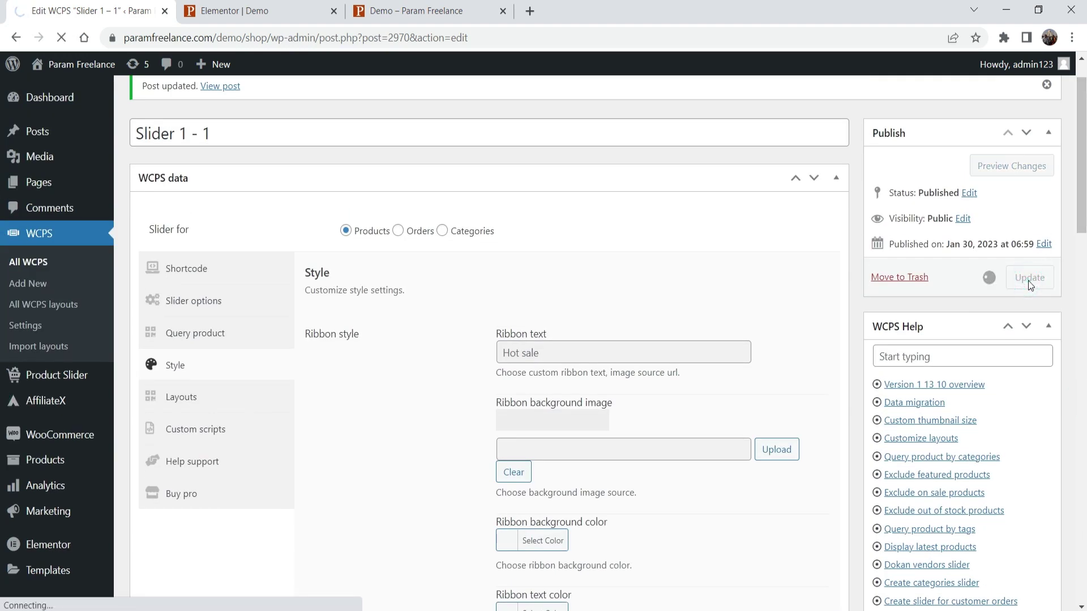
- Open the WCPS slider's Buy pro section and compare the free and premium features in the table
{"action": "left_click", "coordinate": [188, 328]}
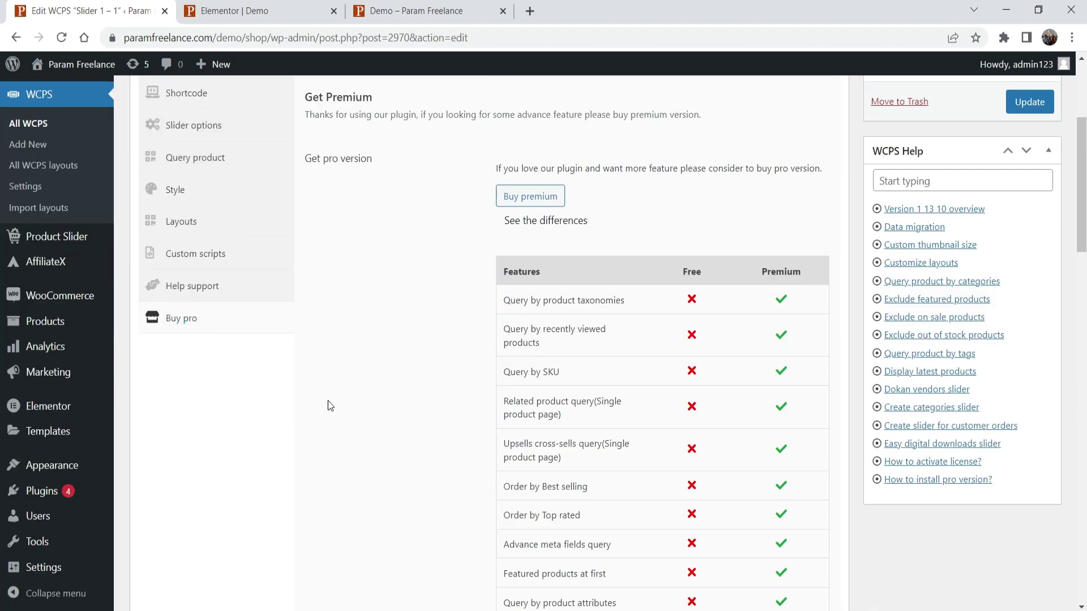
{"action": "scroll", "coordinate": [560, 296], "scroll_direction": "down", "scroll_amount": 3}
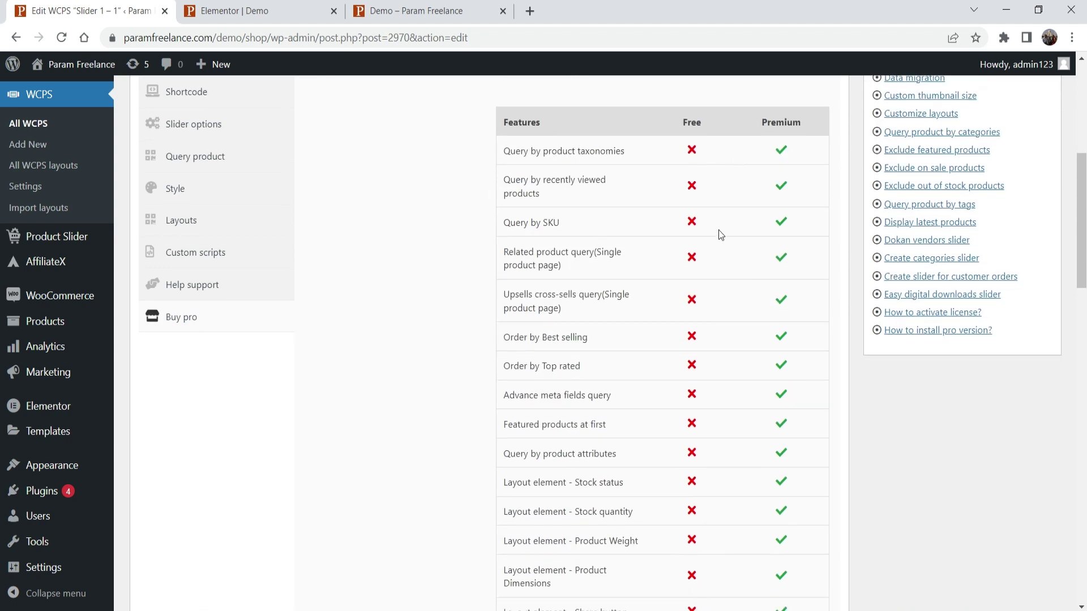
{"action": "scroll", "coordinate": [714, 221], "scroll_direction": "down", "scroll_amount": 13}
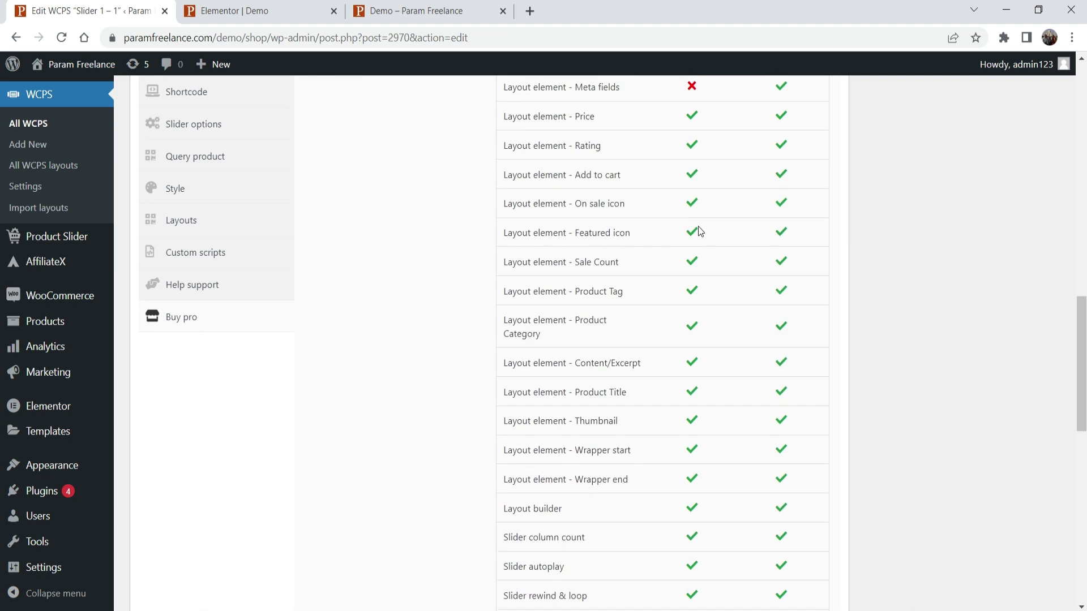
{"action": "scroll", "coordinate": [700, 231], "scroll_direction": "up", "scroll_amount": 15}
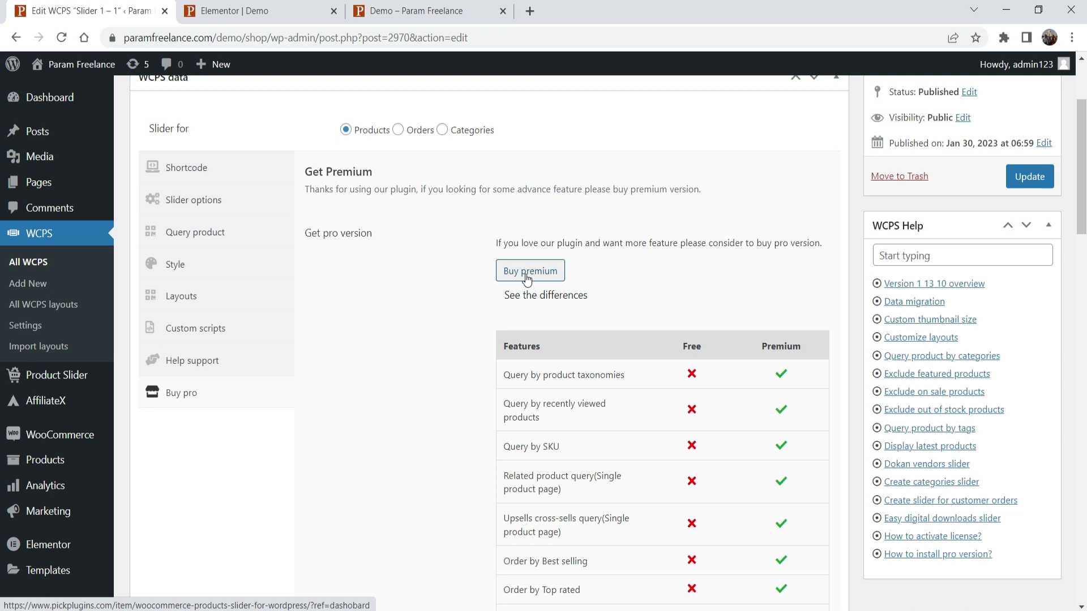
- Open the PickPlugins Product Slider premium page and choose the Single Site - Yearly domain license to check its price
{"action": "left_click", "coordinate": [527, 278]}
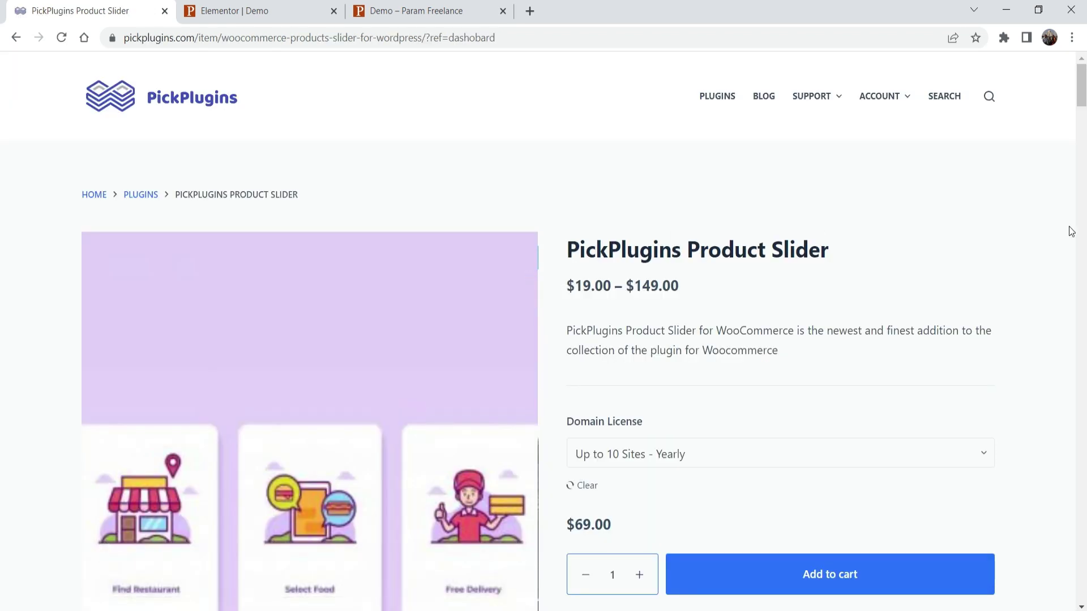
{"action": "scroll", "coordinate": [1072, 237], "scroll_direction": "down", "scroll_amount": 1}
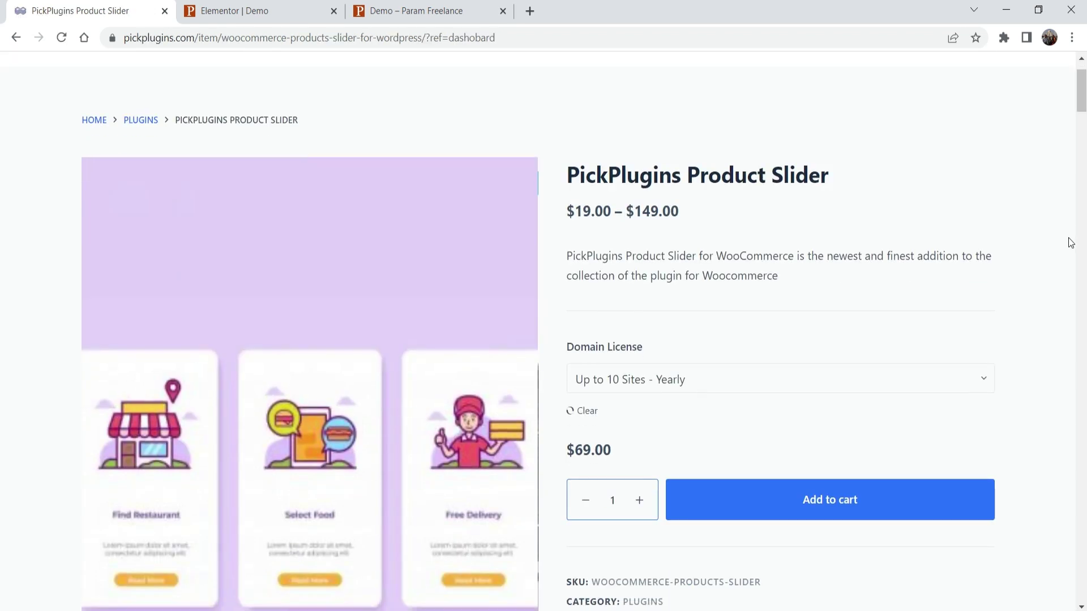
{"action": "scroll", "coordinate": [1065, 243], "scroll_direction": "down", "scroll_amount": 4}
{"action": "scroll", "coordinate": [850, 201], "scroll_direction": "up", "scroll_amount": 2}
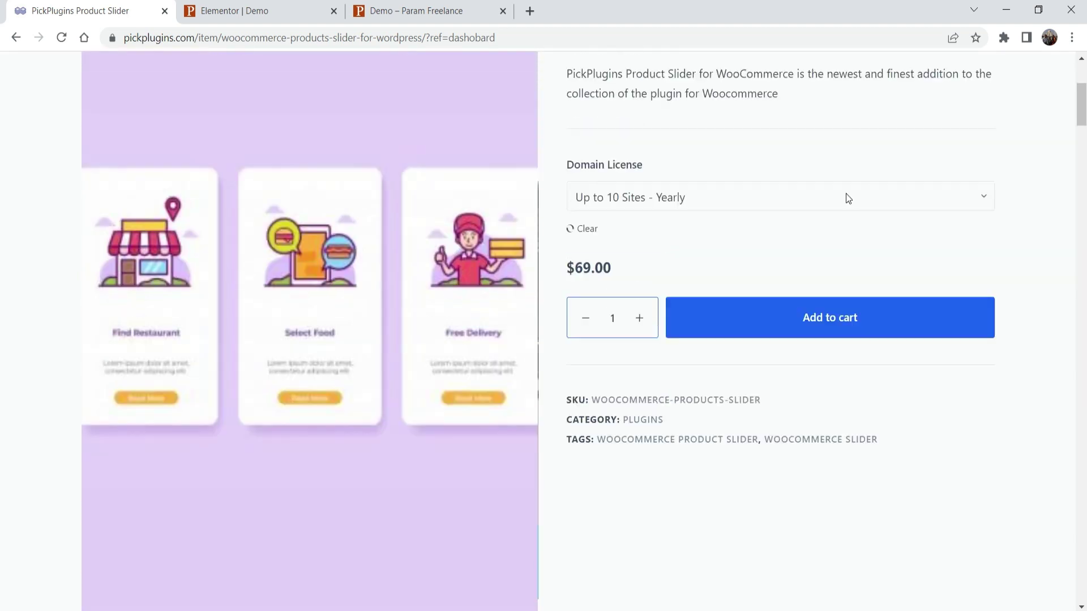
{"action": "left_click", "coordinate": [739, 235]}
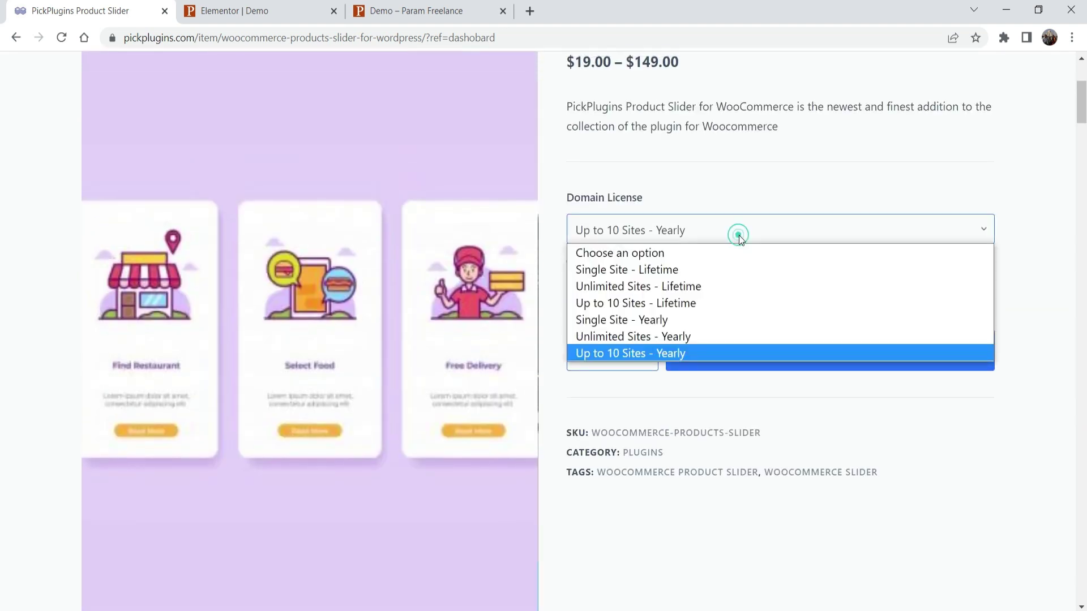
{"action": "left_click", "coordinate": [724, 321]}
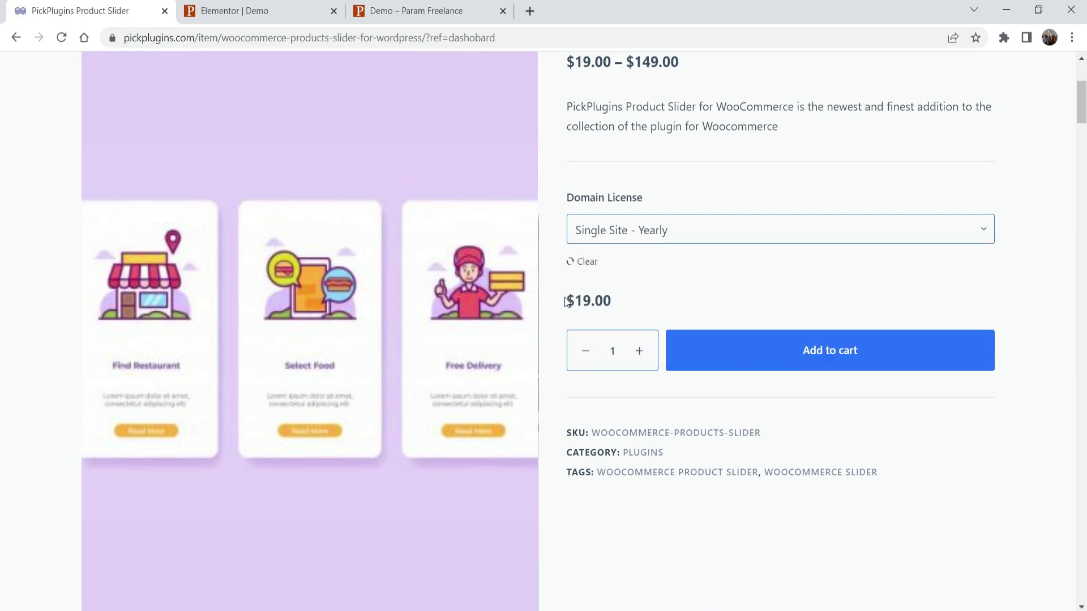
{"action": "left_click_drag", "start_coordinate": [567, 299], "coordinate": [631, 310]}
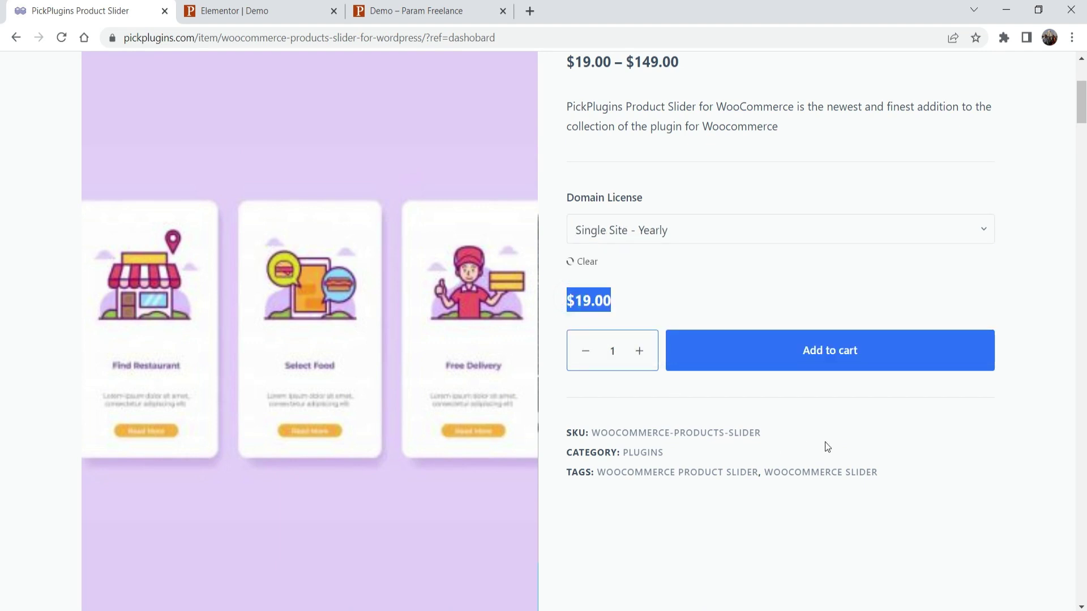
{"action": "left_click", "coordinate": [731, 274]}
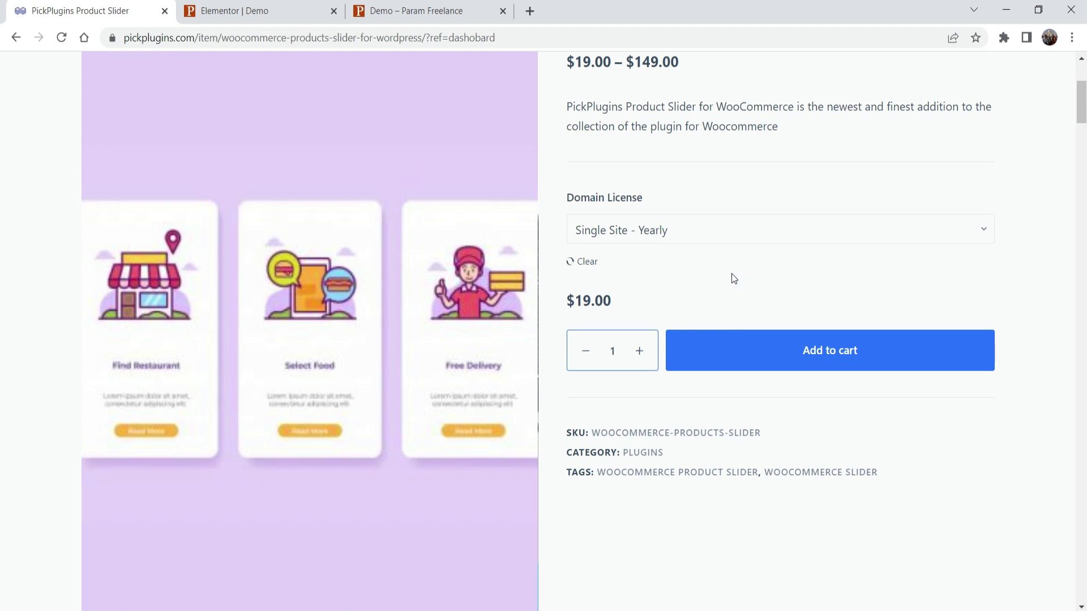
- Return to the live Demo page to view the lower product slider
{"action": "left_click", "coordinate": [408, 11]}
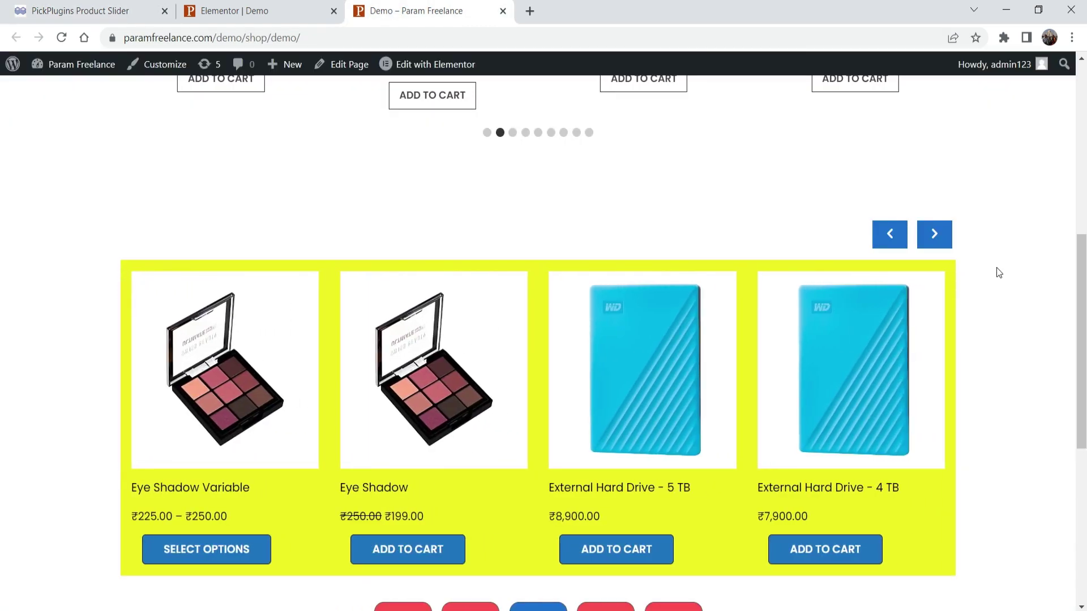